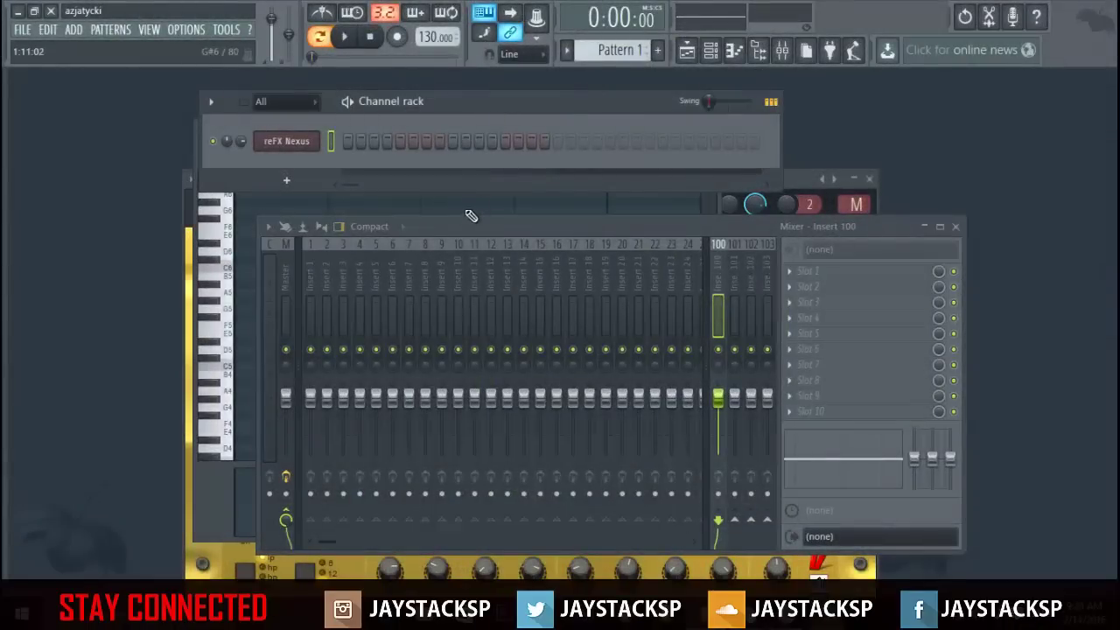
Open the reFX Nexus instrument's plugin window from the channel rack
left_click(294, 147)
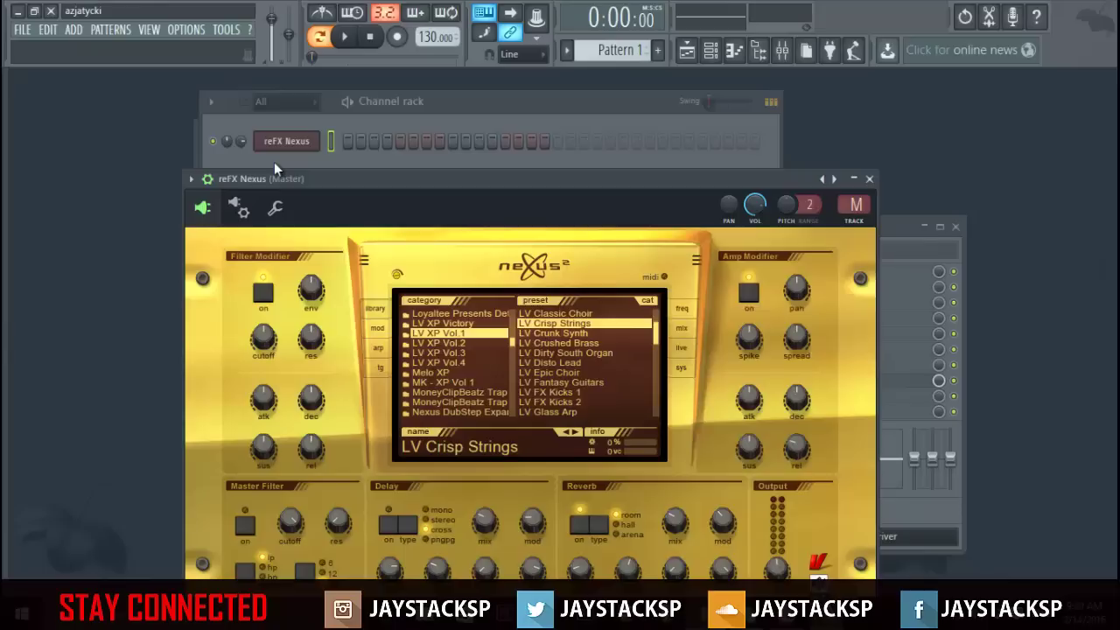
left_click(273, 162)
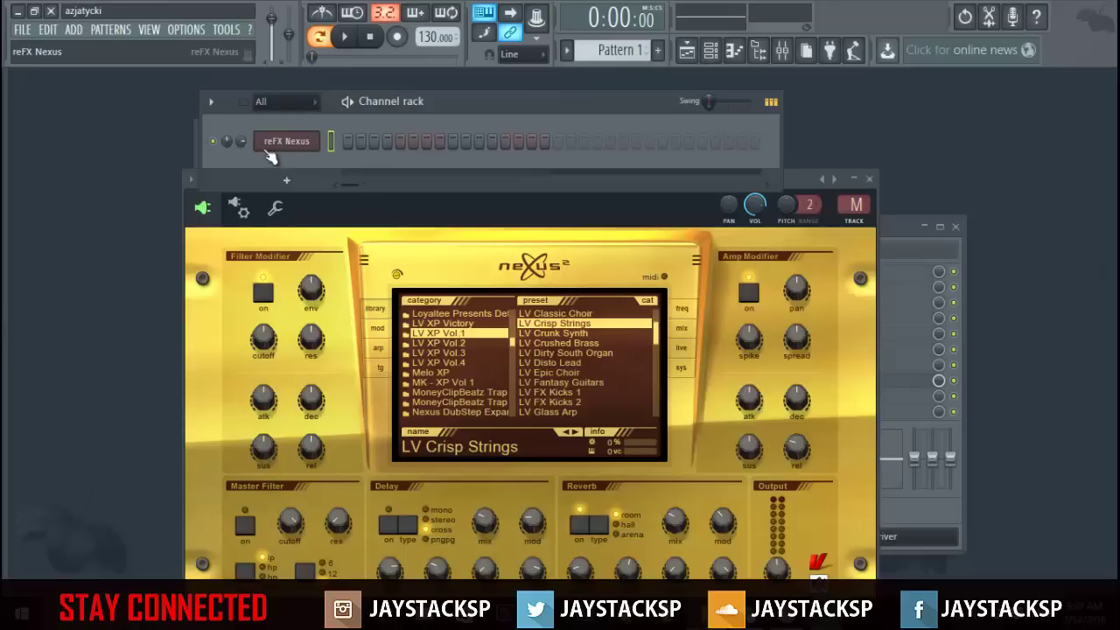
left_click(295, 144)
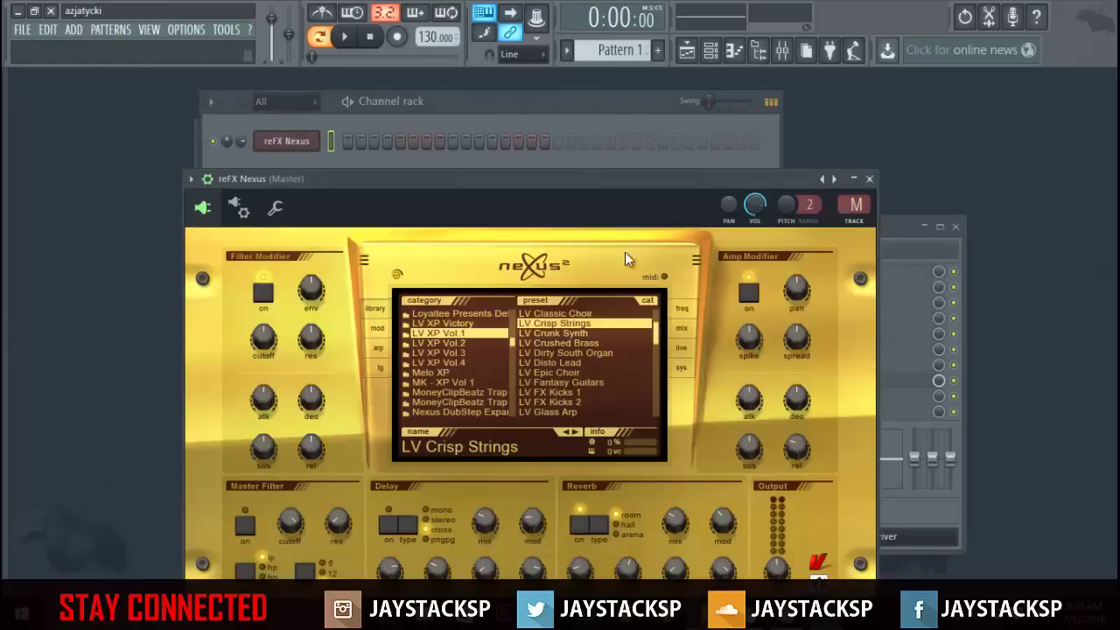
Load the Pitcher effect into slot 1 of mixer Insert 100 and reposition its window fully into view
key("F9")
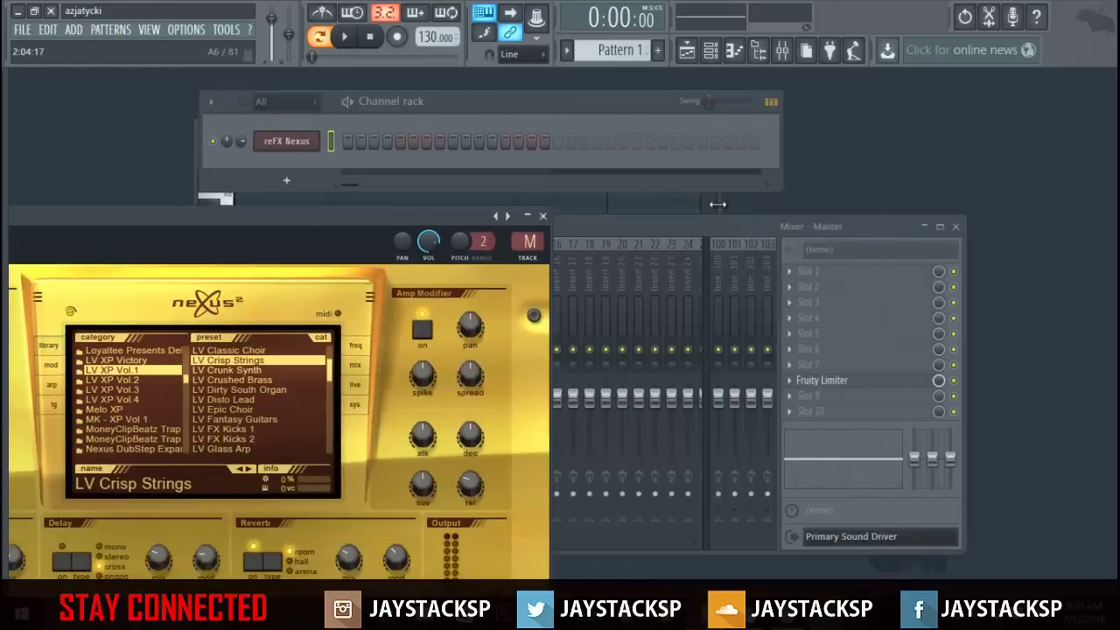
left_click(715, 228)
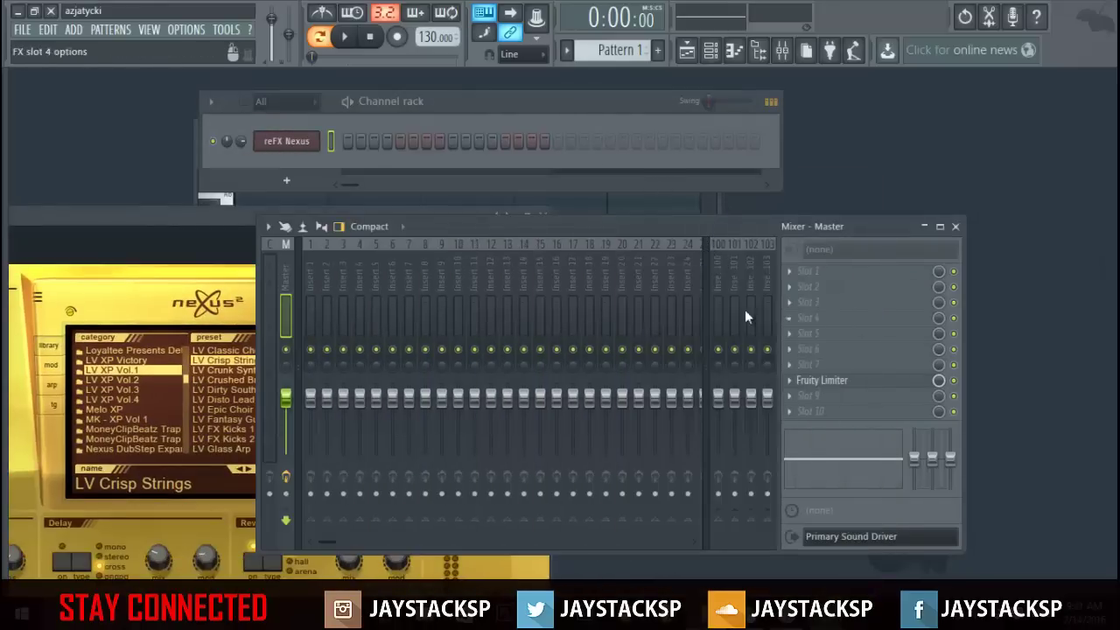
left_click(725, 249)
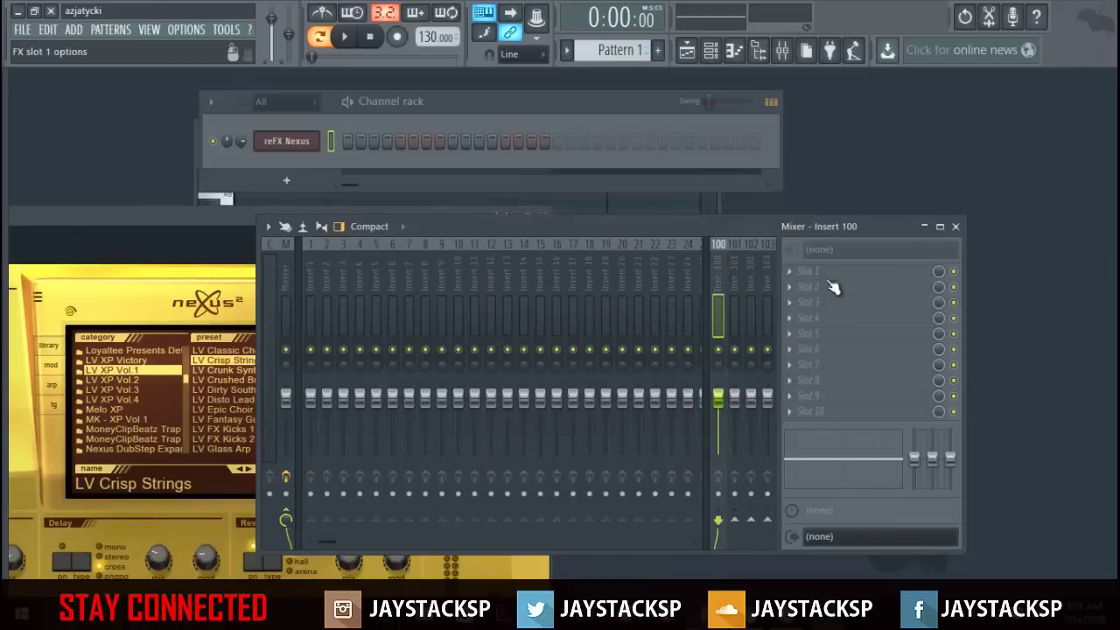
left_click(790, 274)
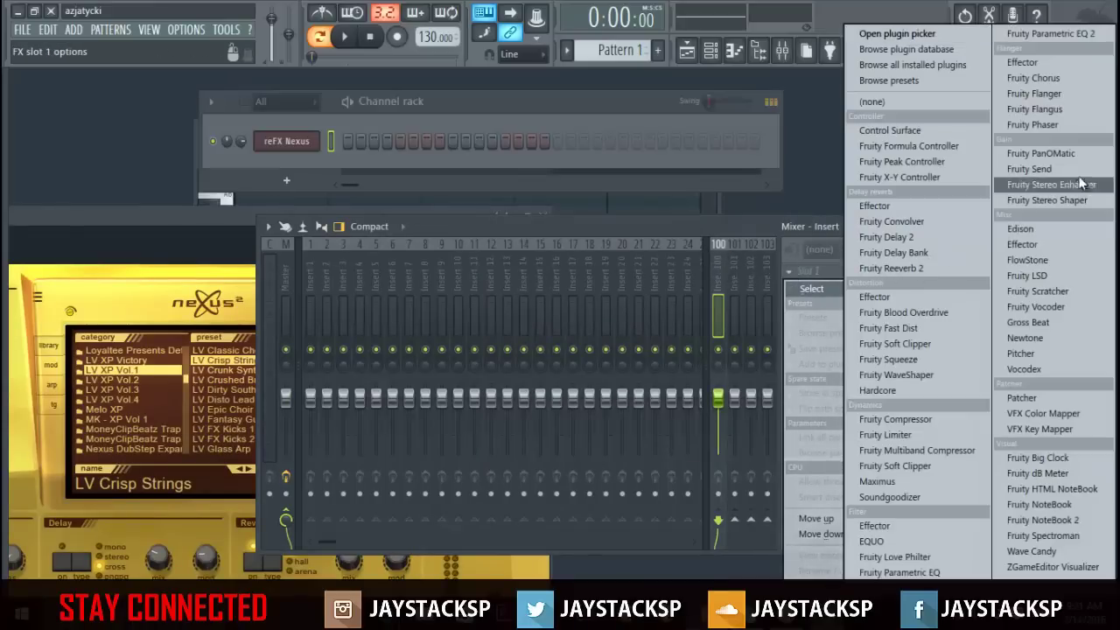
left_click(1041, 350)
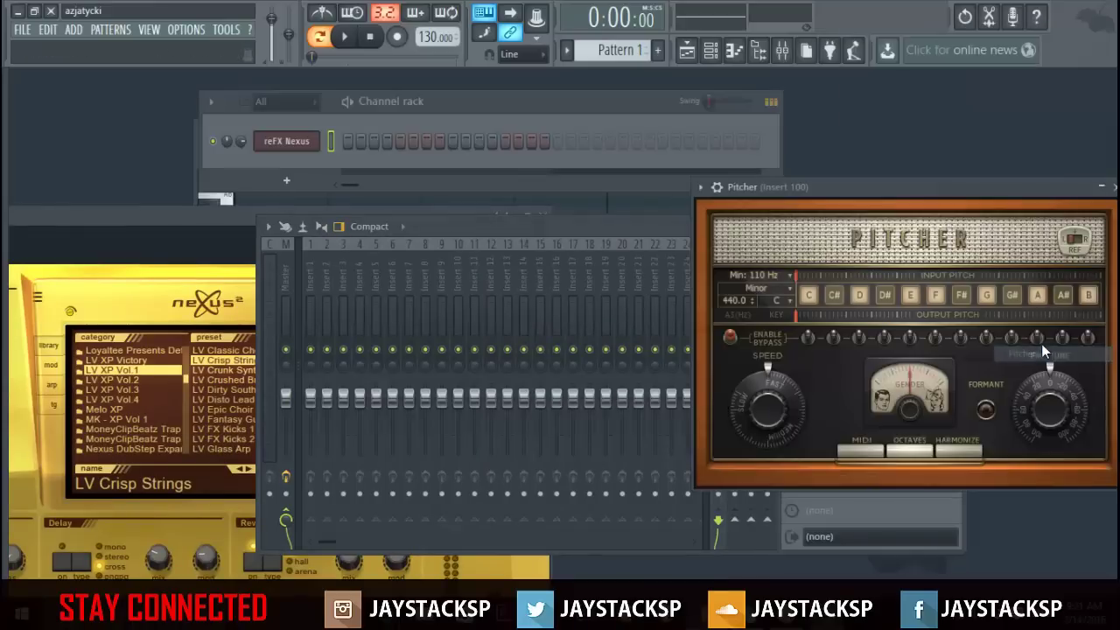
left_click_drag(950, 186, 737, 173)
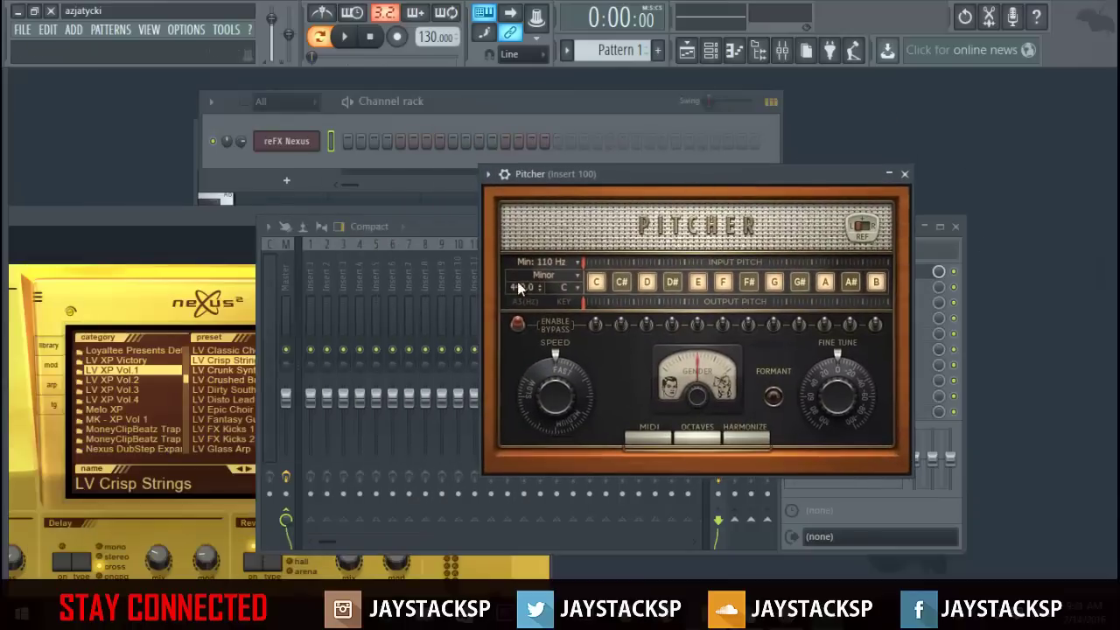
Keep Pitcher's scale on Minor and set its key to F
left_click(544, 276)
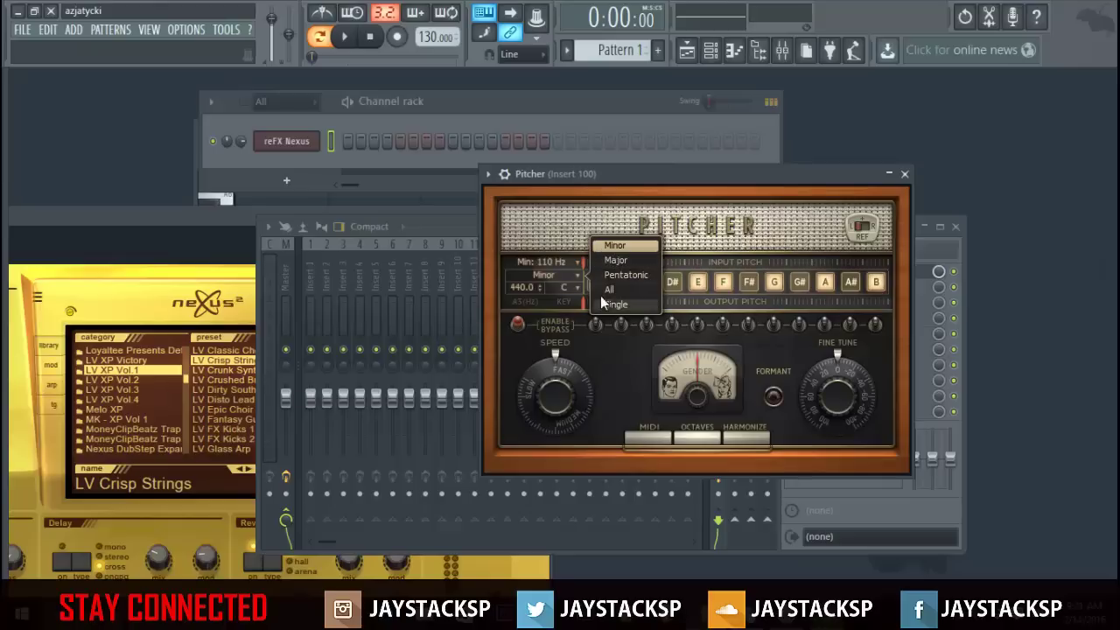
left_click(565, 270)
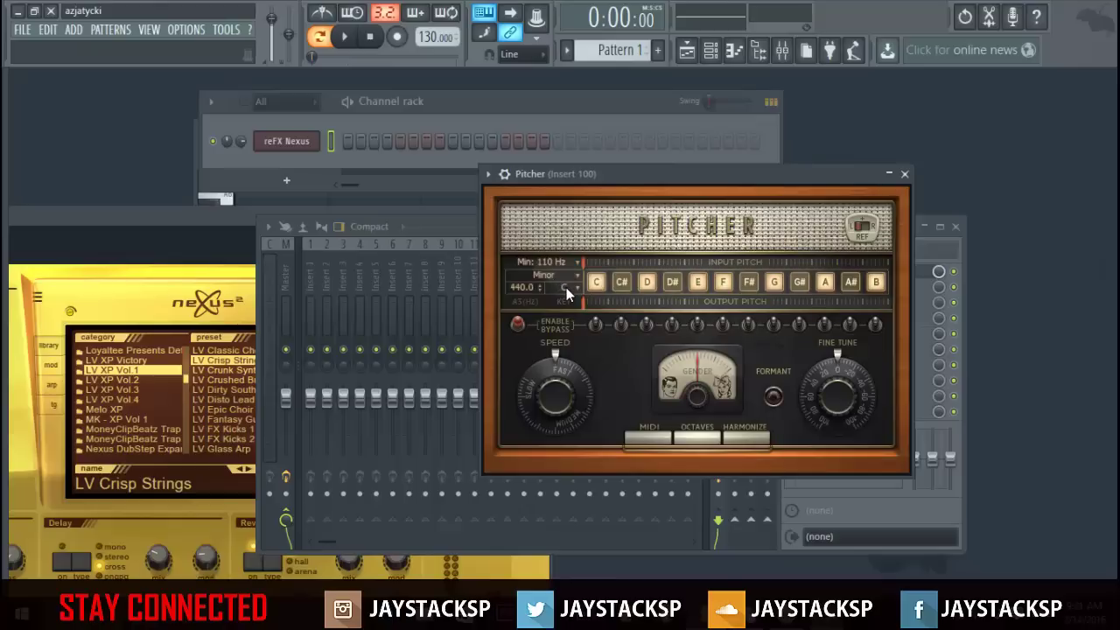
left_click(566, 287)
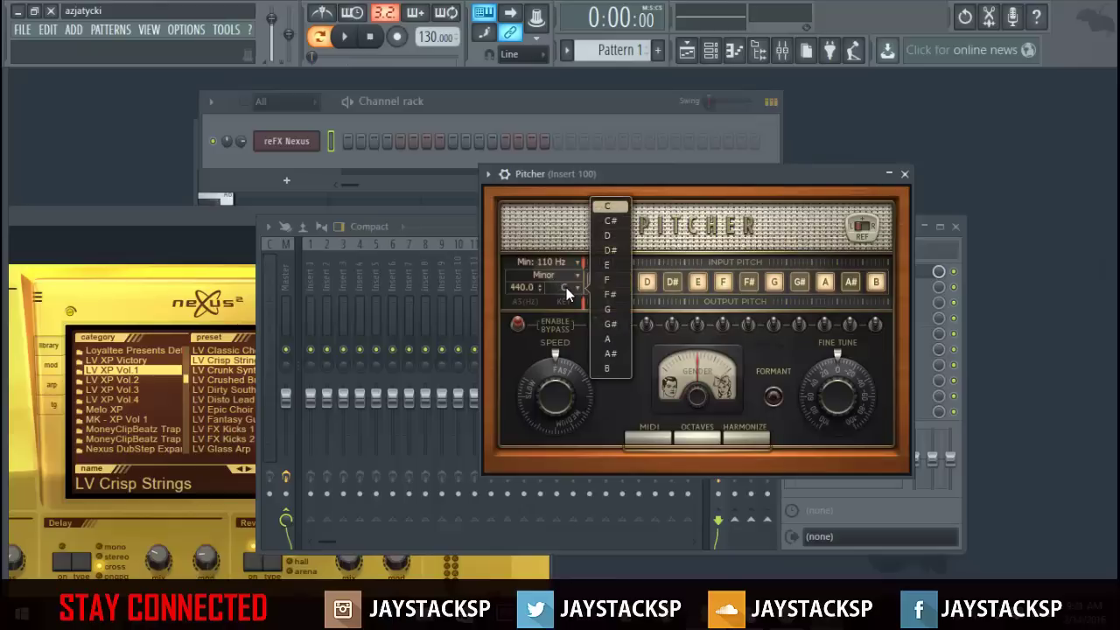
left_click(608, 280)
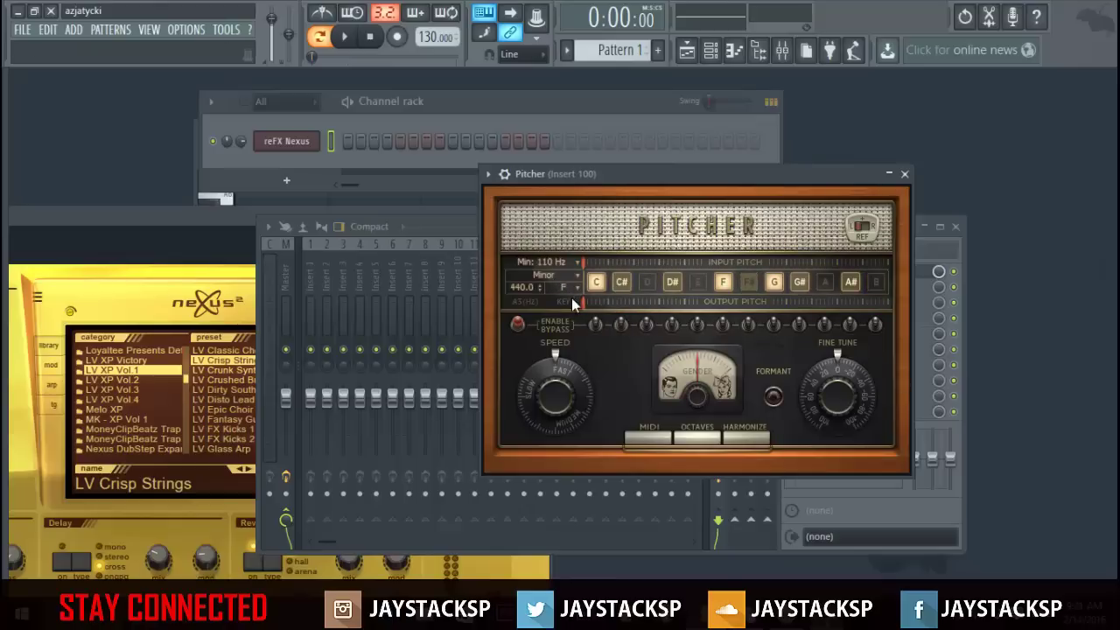
Switch Pitcher's key to F# to compare its scale notes, and return it to F
left_click(569, 288)
left_click(612, 296)
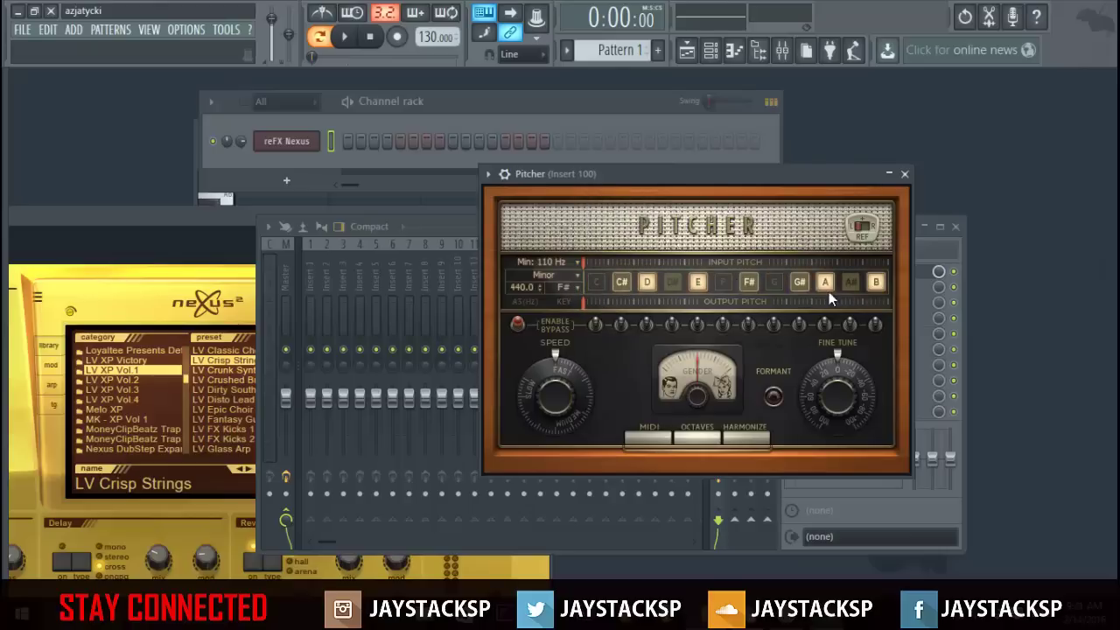
left_click(567, 289)
left_click(598, 287)
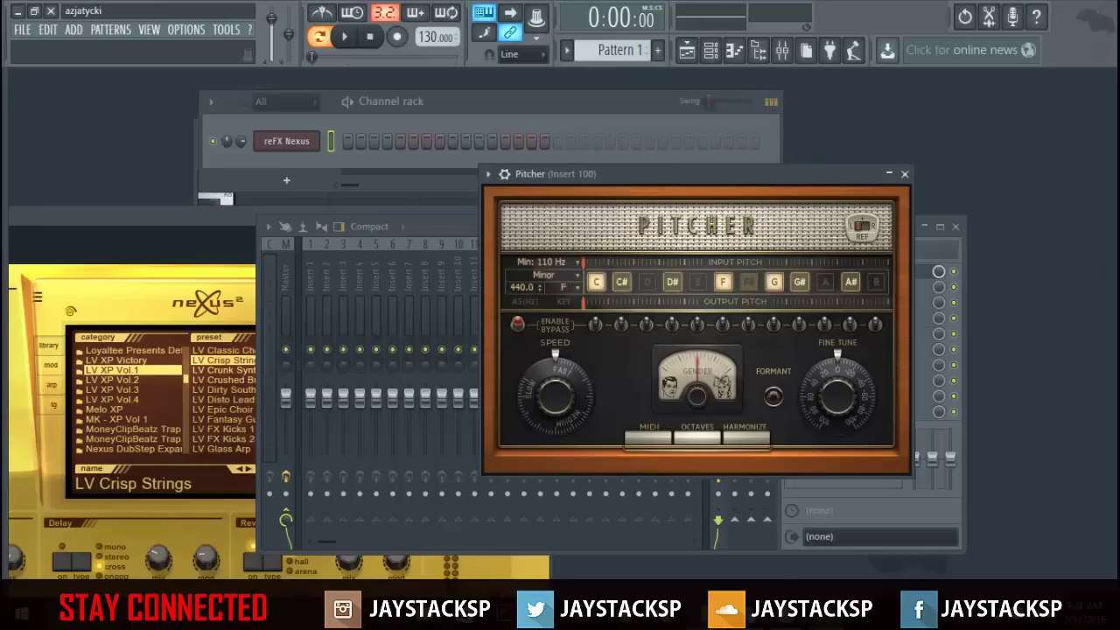
Open the reFX Nexus channel's piano roll and move the Pitcher window aside so its note row stays readable
right_click(302, 141)
left_click(356, 126)
right_click(311, 132)
left_click(385, 124)
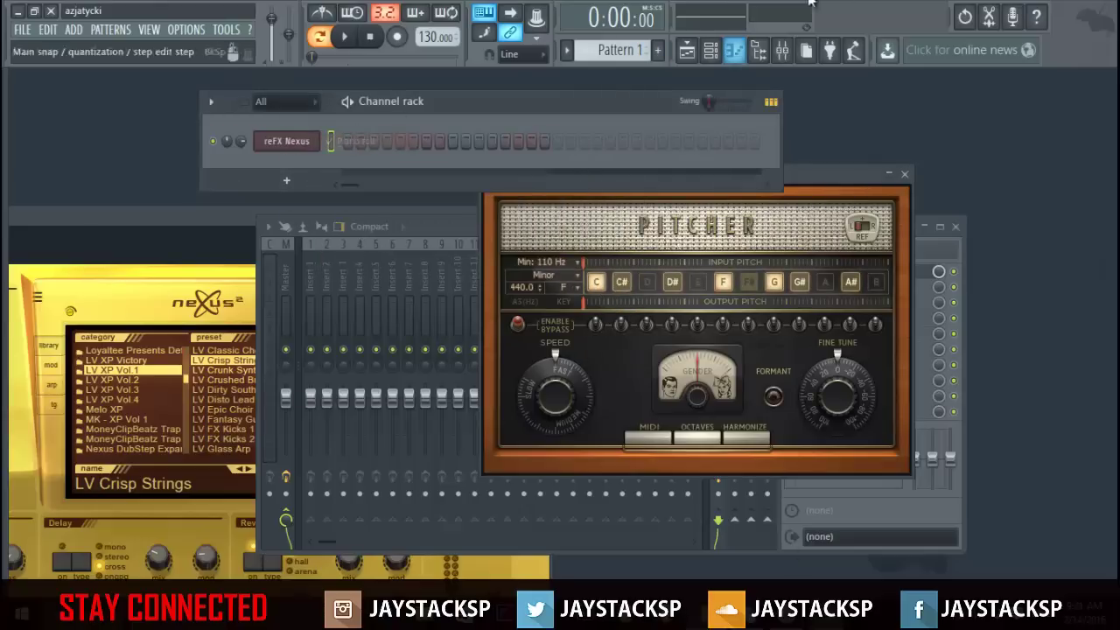
right_click(304, 141)
left_click(362, 143)
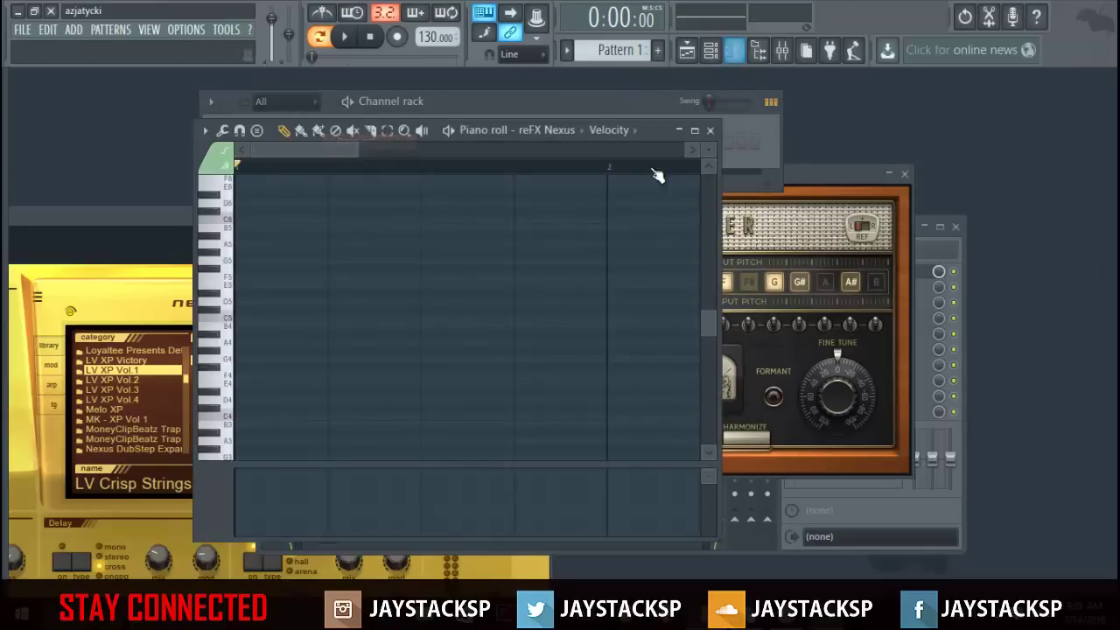
left_click_drag(843, 180, 1114, 175)
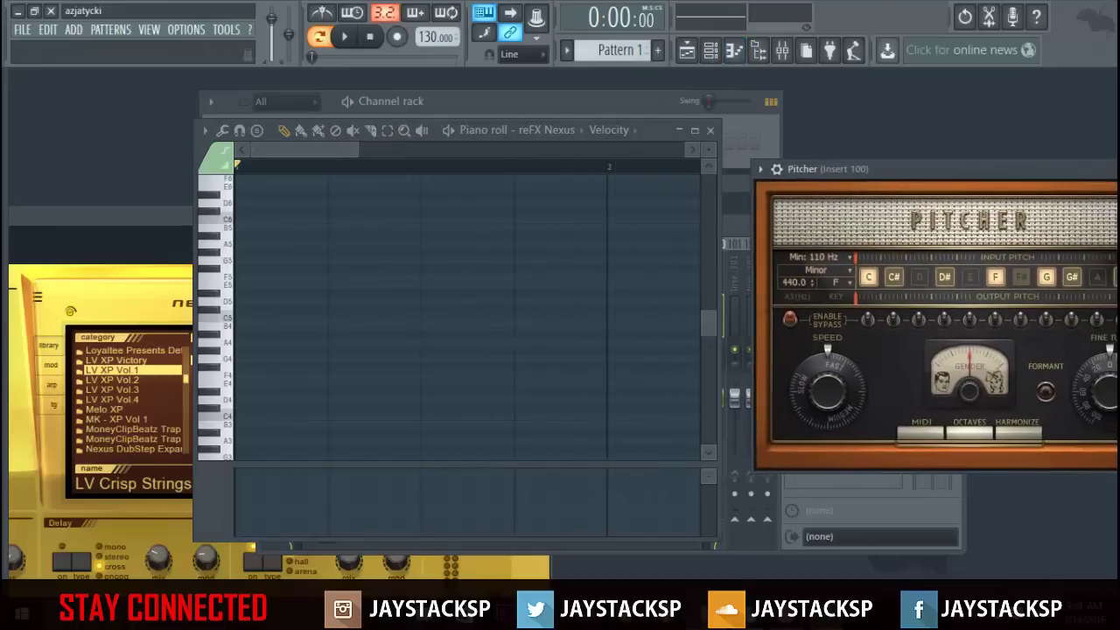
Draw a chord of C5, D#5 and G5 on the first beat of bar 1 and play it back
left_click(242, 321)
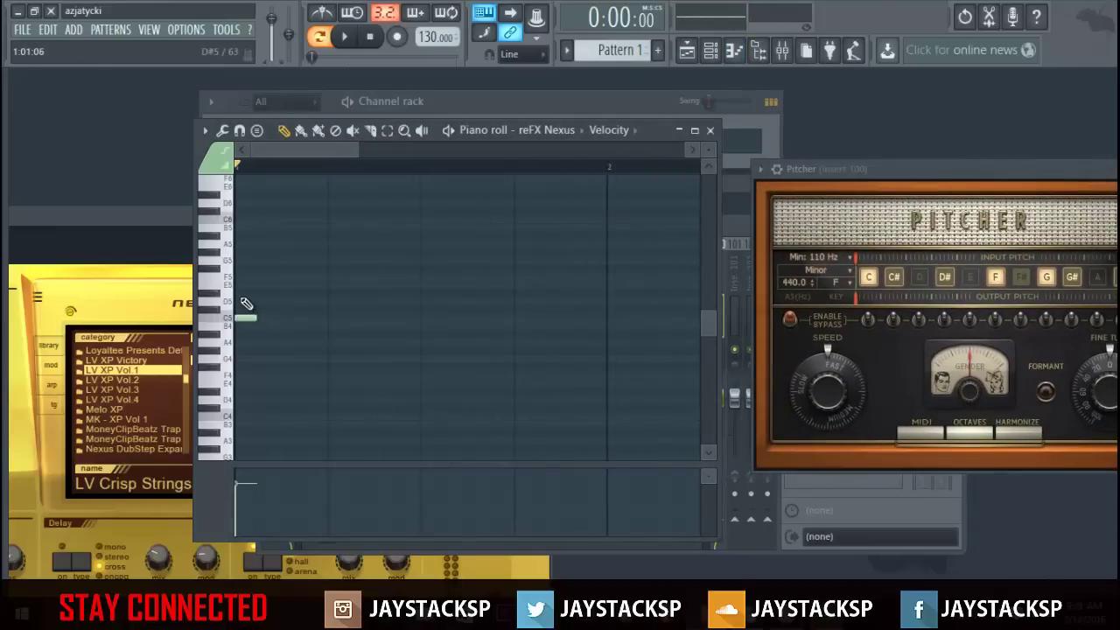
left_click(245, 294)
left_click(245, 269)
left_click_drag(248, 268, 244, 260)
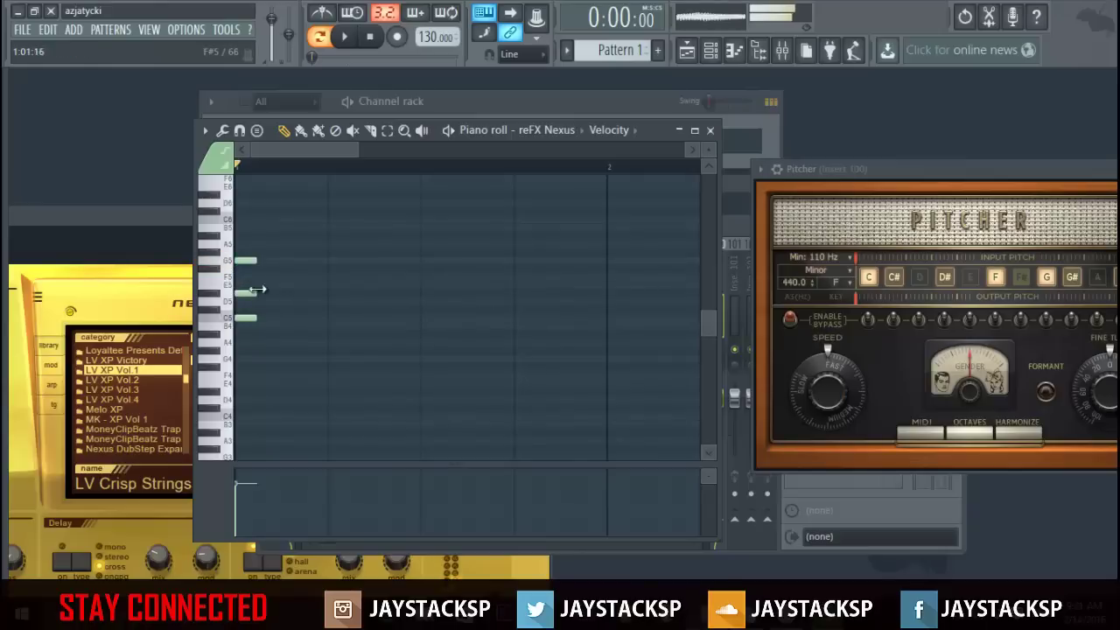
key("space")
key("space")
Repeat the C5, D#5 and G5 chord on the second beat of bar 1 and play it back
left_click(333, 318)
left_click(336, 302)
left_click_drag(338, 302, 339, 293)
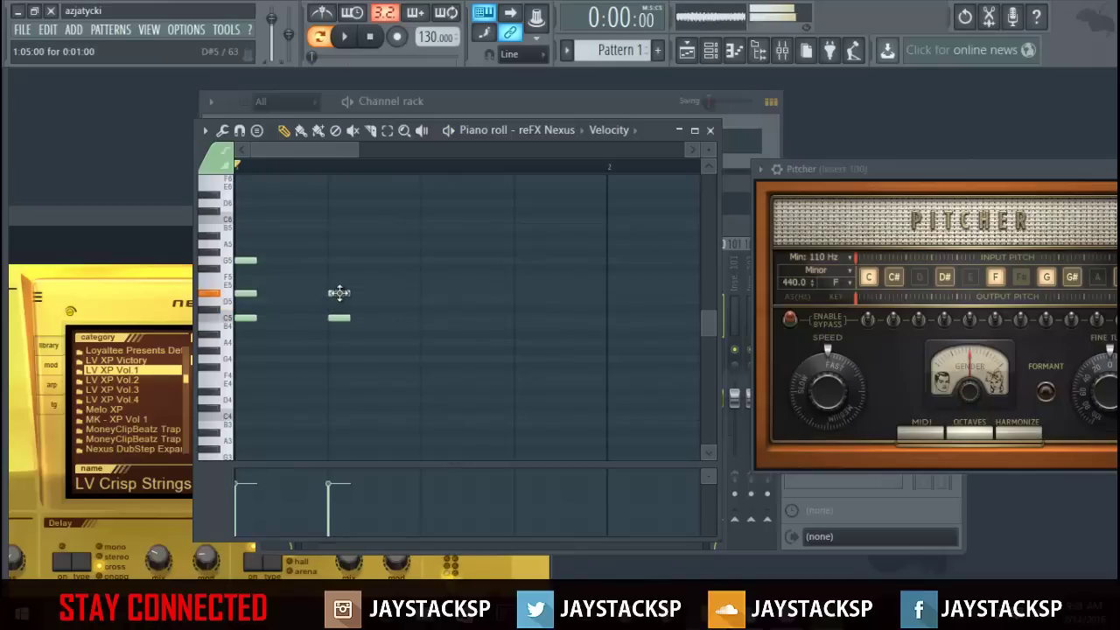
key("space")
key("space")
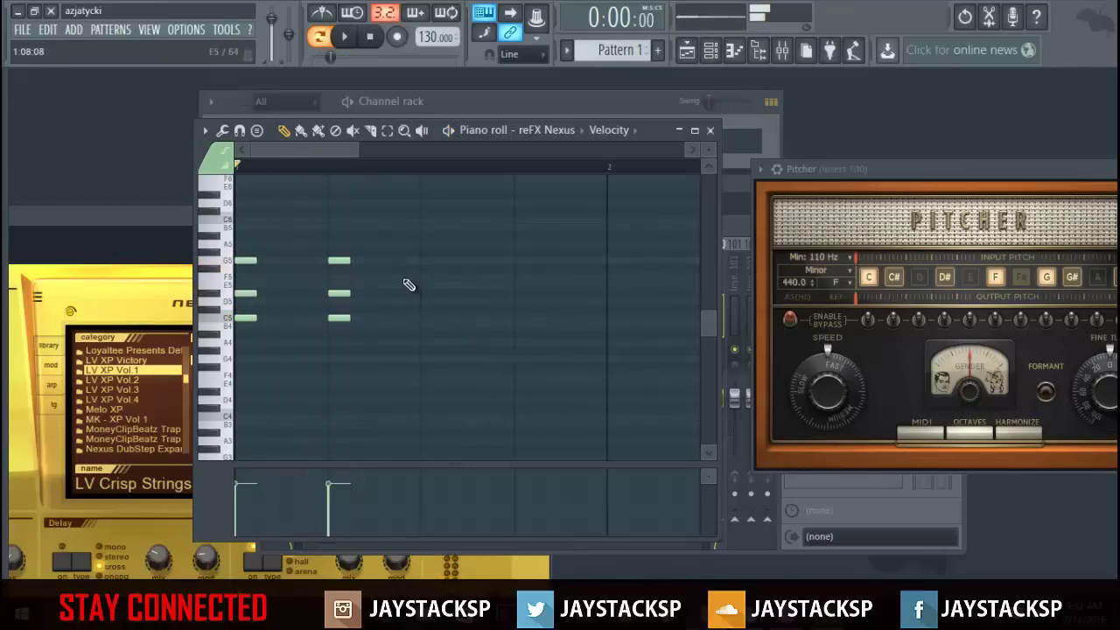
Draw a chord of G#5, D#5 and C5 on the third beat of bar 1
left_click(431, 253)
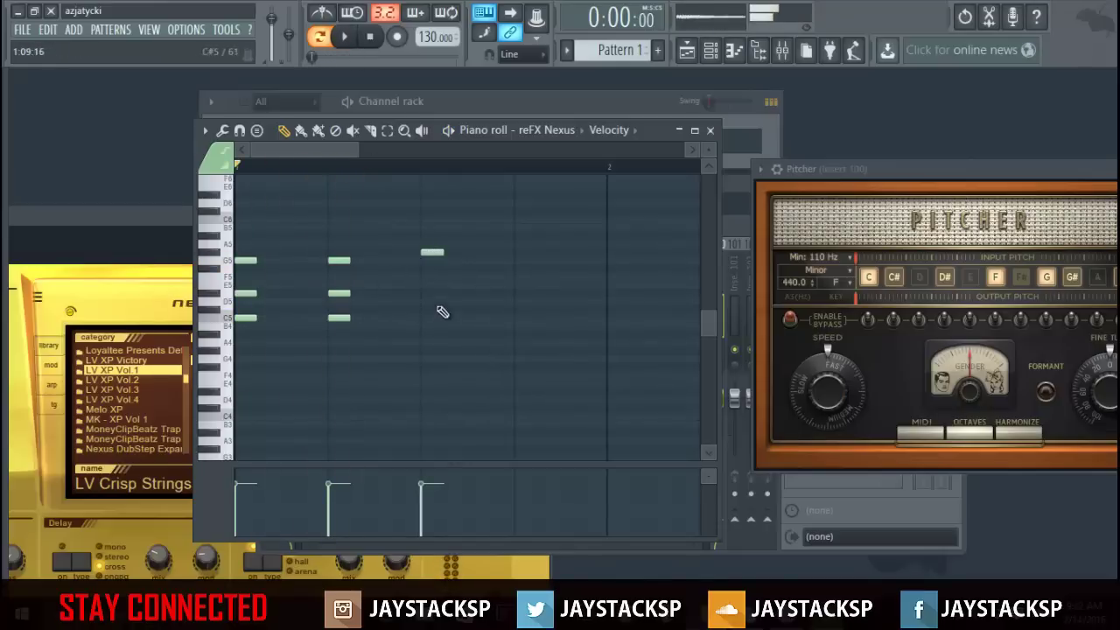
left_click(428, 294)
left_click(428, 319)
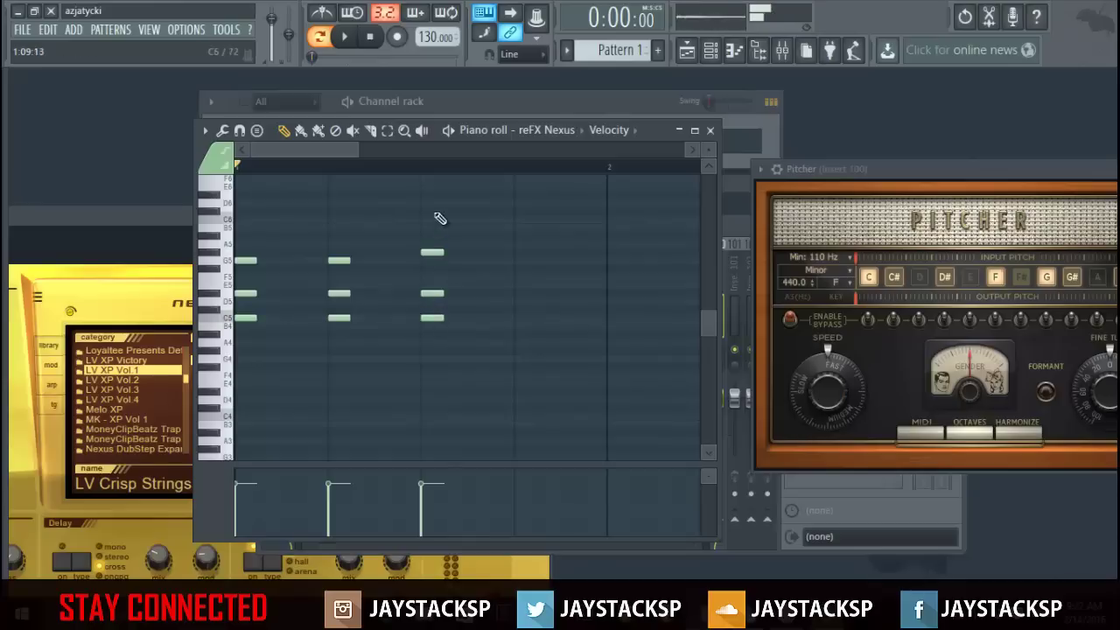
Play the pattern and add a chord of G5, D#5 and C5 on the fourth beat of bar 1
left_click_drag(360, 151, 388, 281)
key("space")
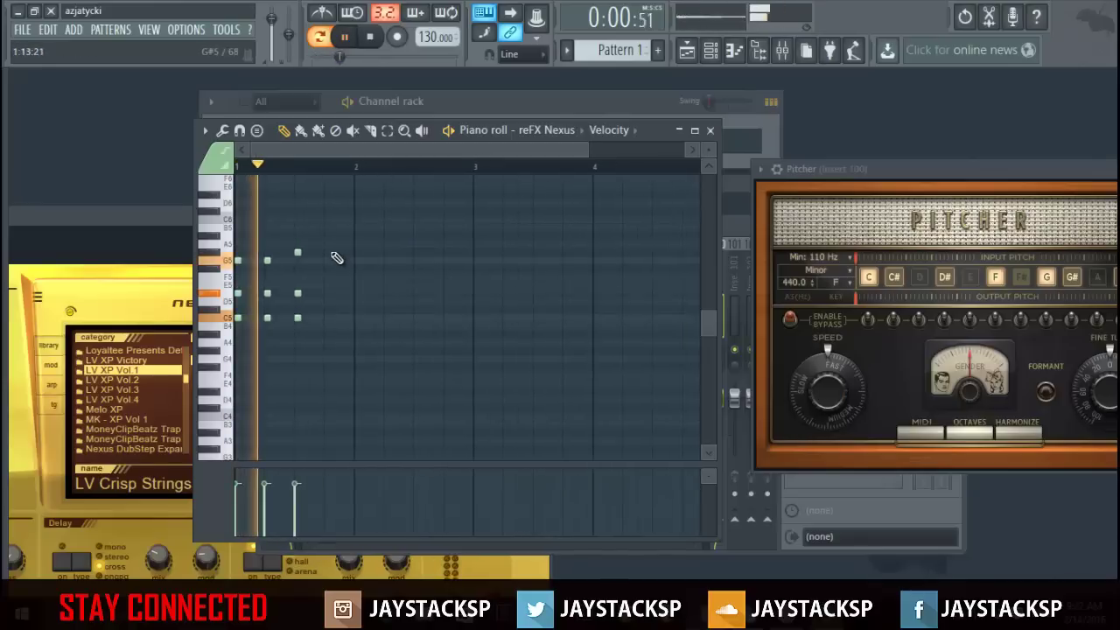
left_click(329, 254)
key("space")
left_click_drag(329, 254, 329, 261)
key("space")
left_click(327, 294)
left_click(326, 319)
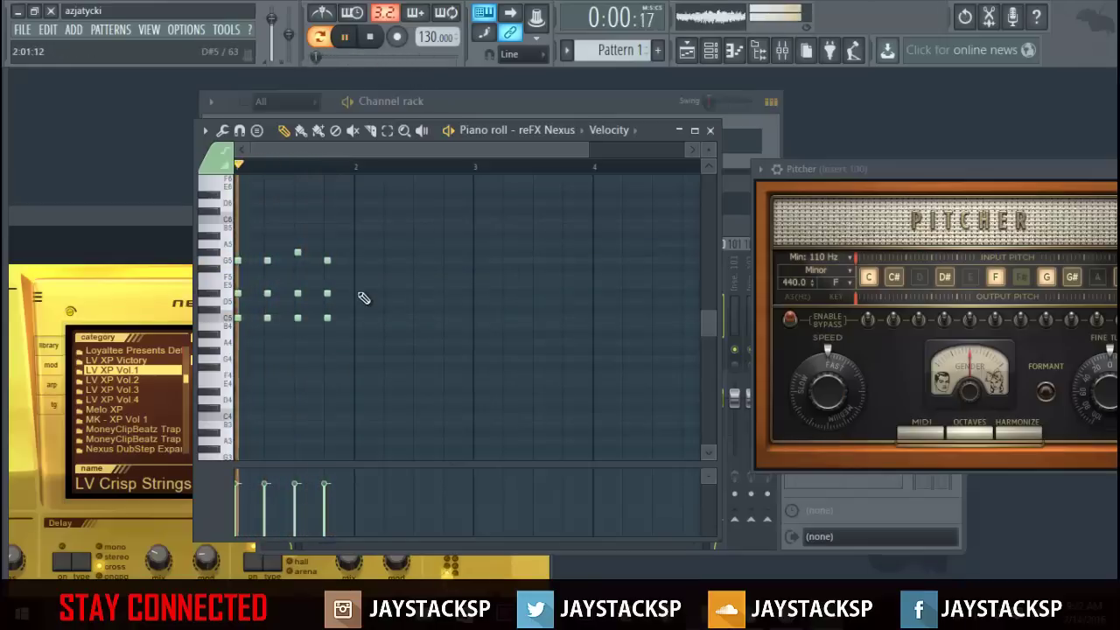
Duplicate all four chords of bar 1 and align the copies with the beats of bar 2
key("ctrl+a")
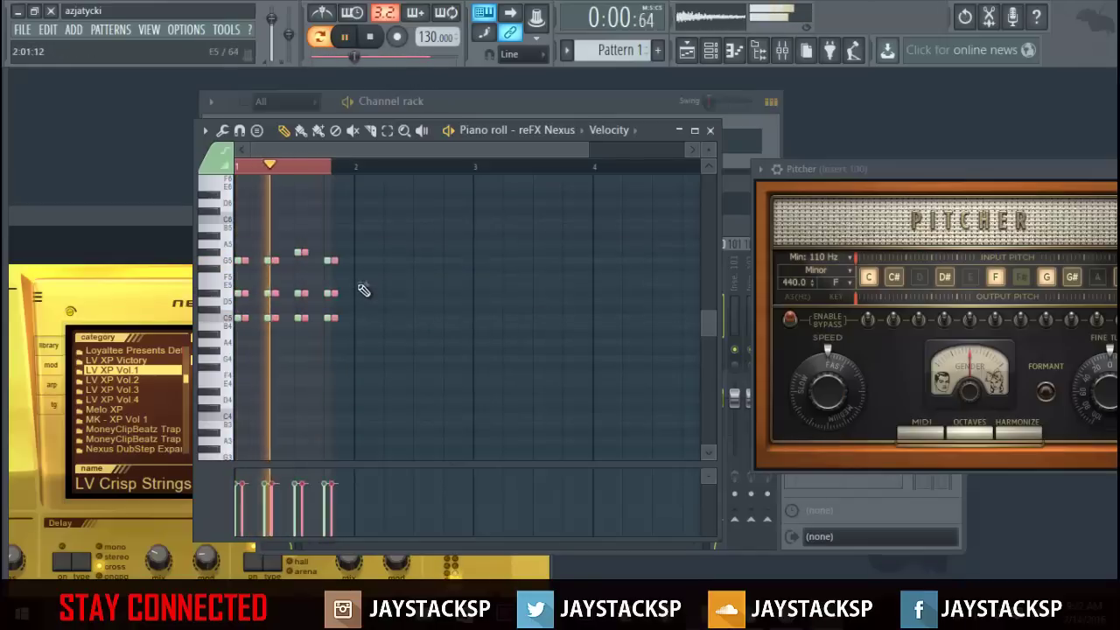
key("ctrl+b")
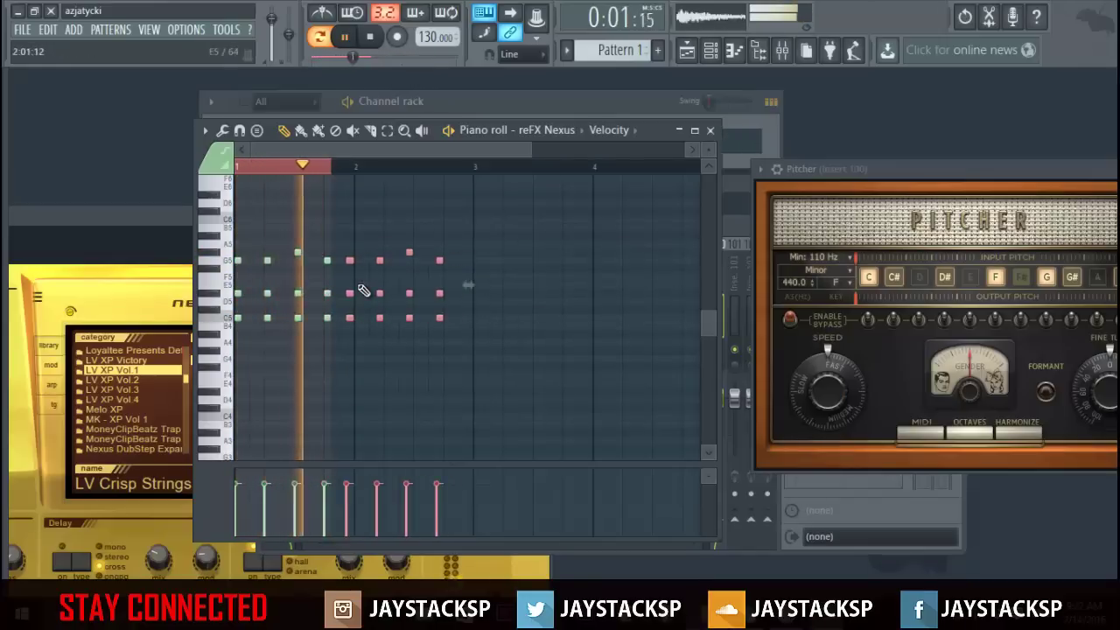
scroll(364, 291, "up", 2, "ctrl")
scroll(364, 290, "up", 3, "ctrl")
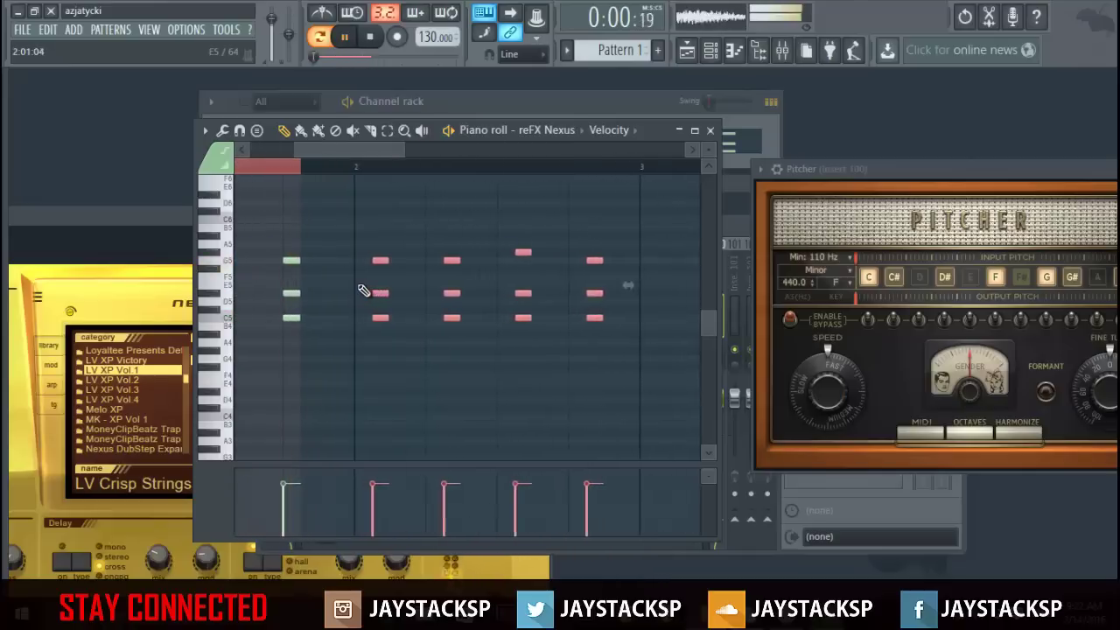
left_click(353, 173)
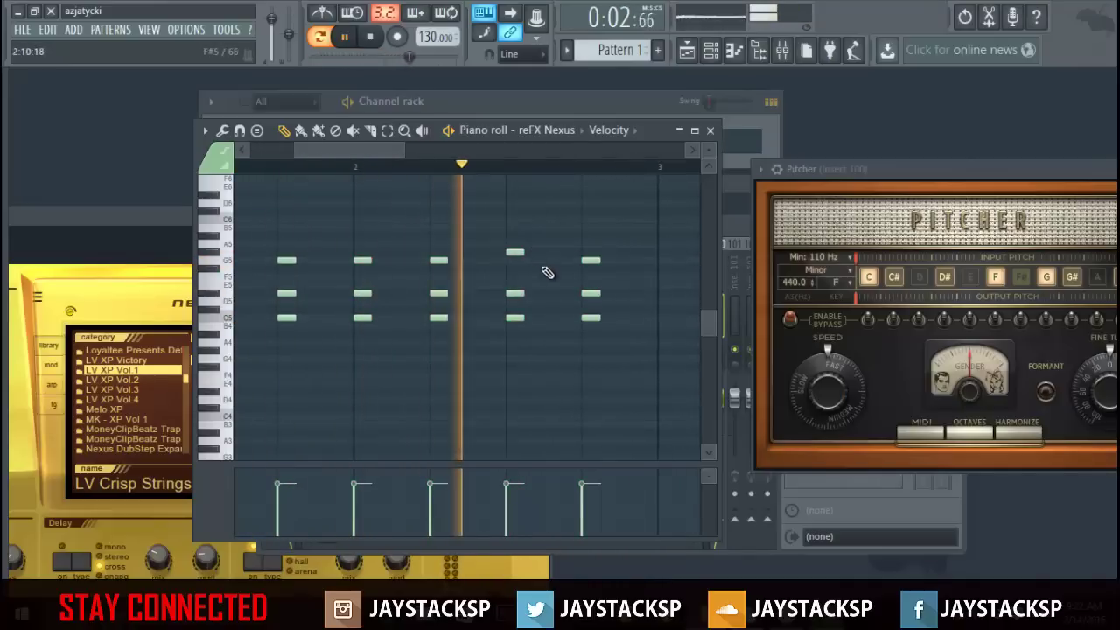
Bring Pitcher's full note row into view and change bar 2's third chord, lowering its G#5 to G5 and its C5 to A#4
left_click_drag(1036, 168, 967, 183)
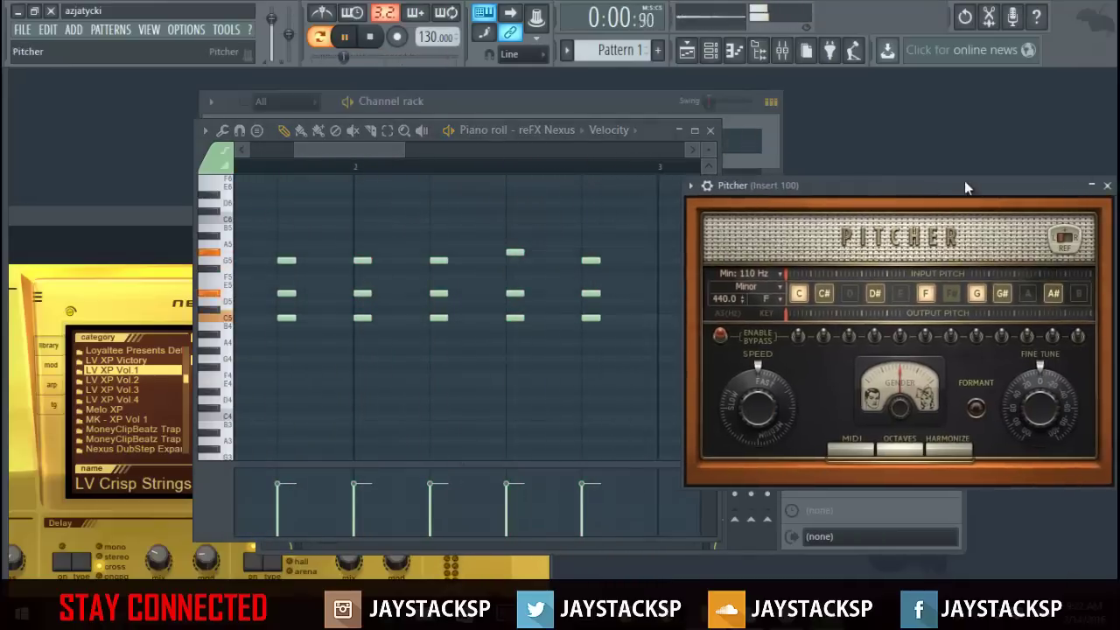
left_click(514, 256)
left_click_drag(512, 319, 513, 337)
key("space")
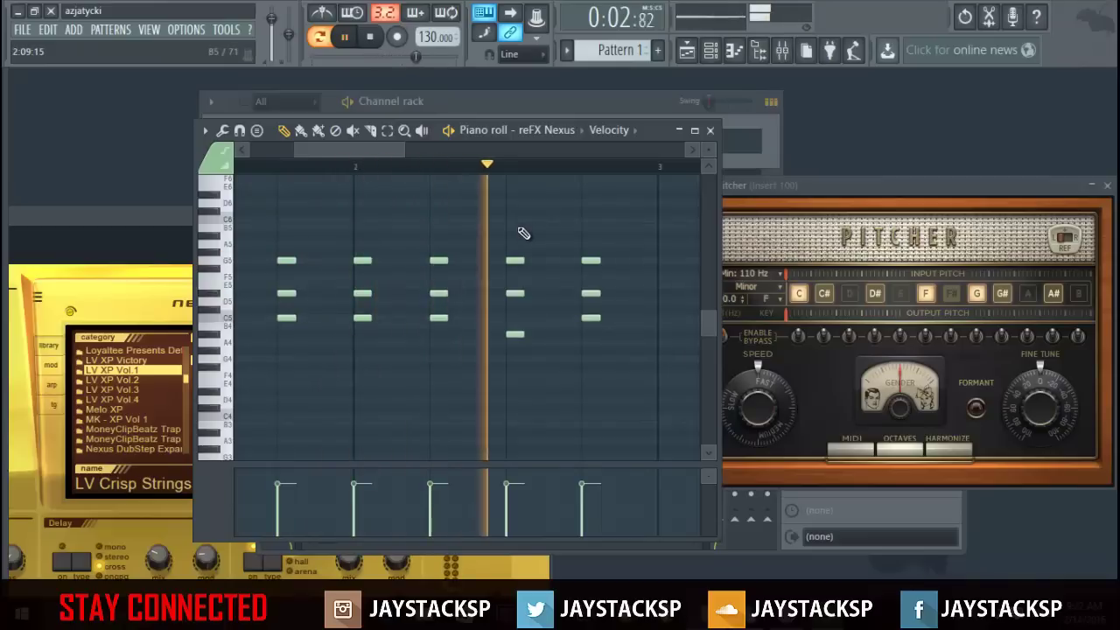
Play back the complete two-bar chord pattern in the piano roll
left_click_drag(398, 152, 145, 175)
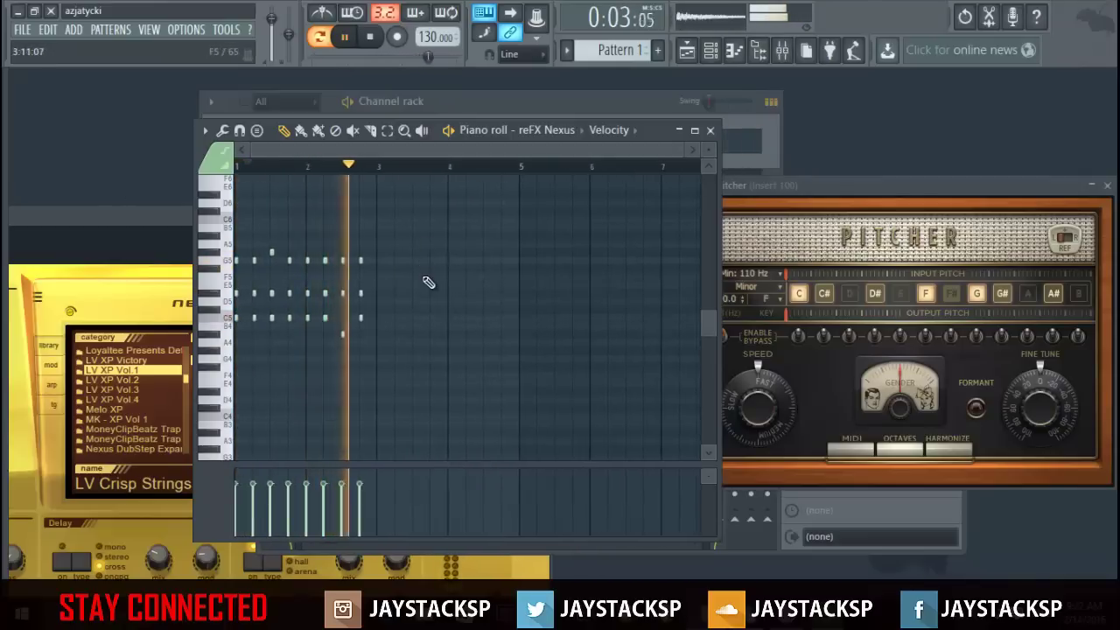
key("space")
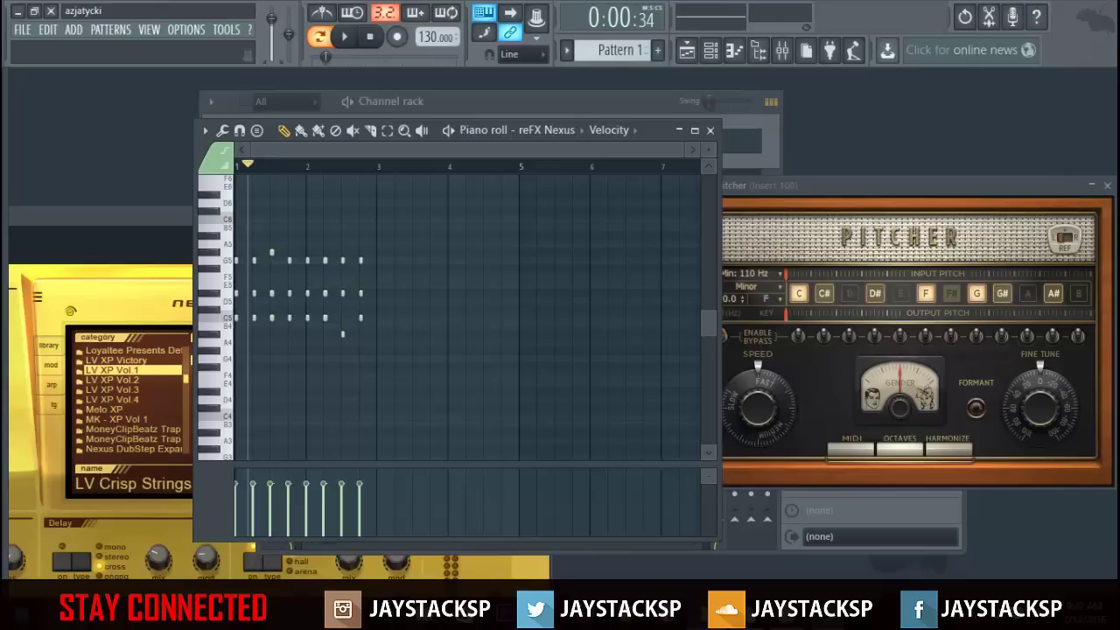
key("space")
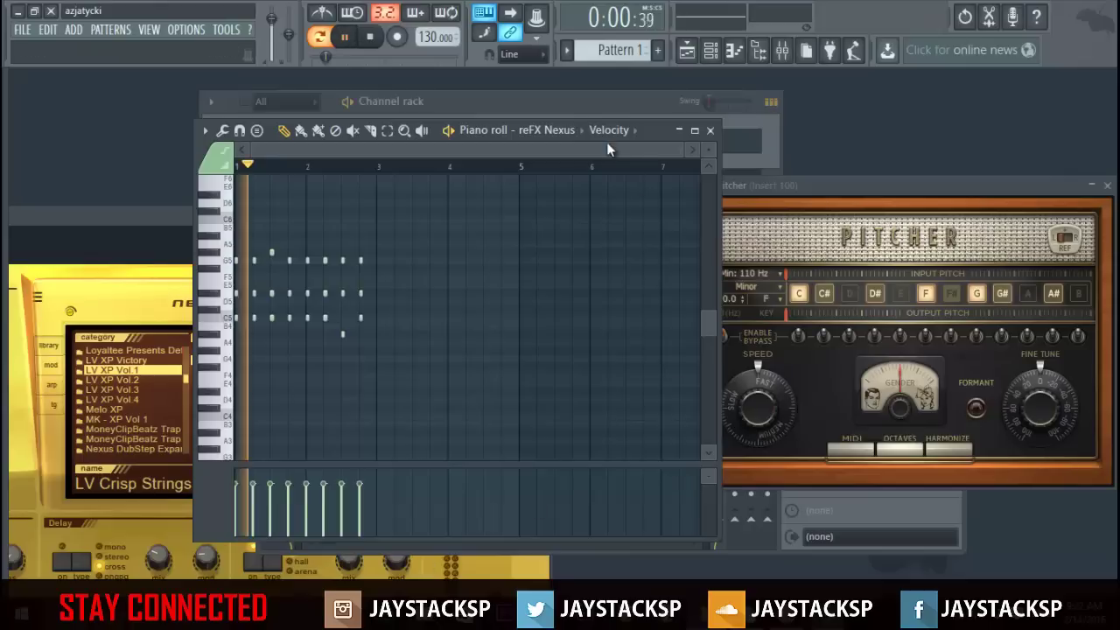
Check the two-bar chord pattern in an enlarged piano roll, close the roll and stop playback
left_click(694, 130)
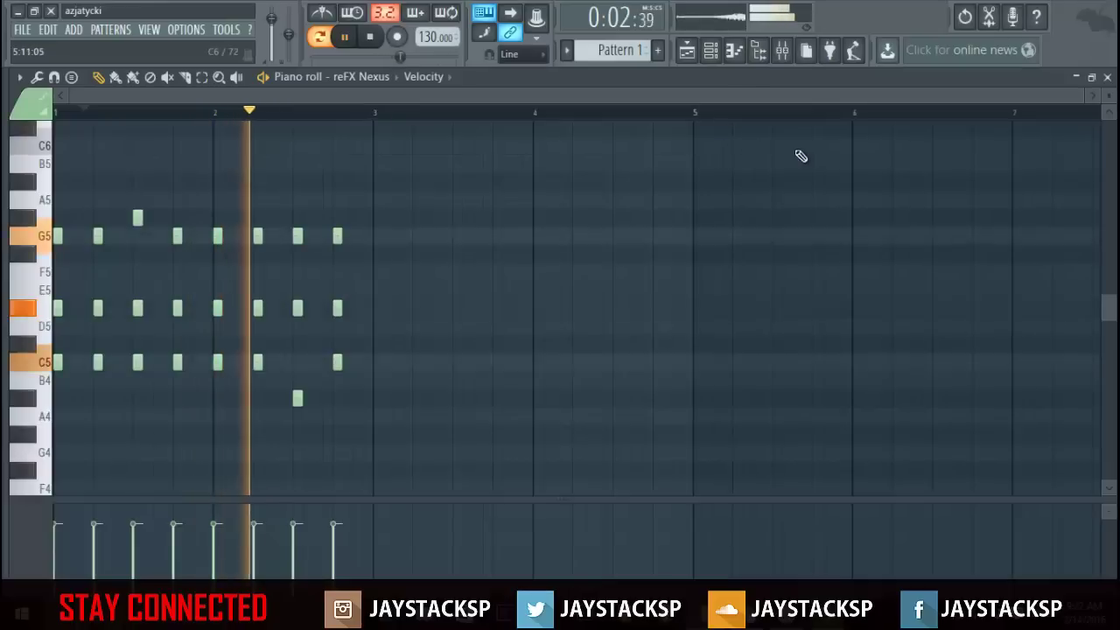
left_click(1091, 76)
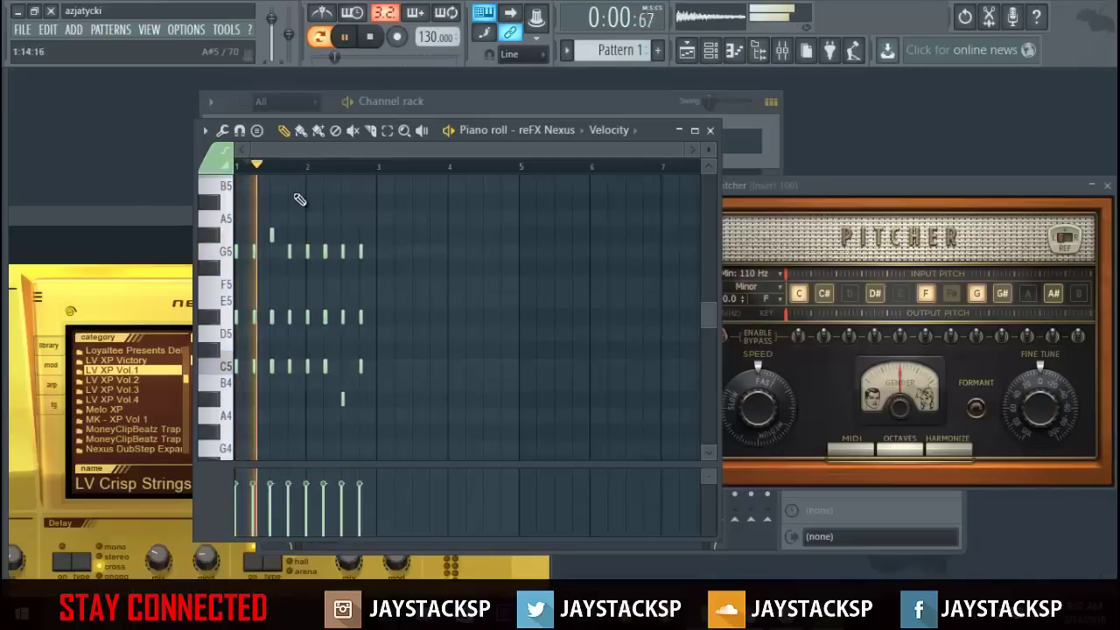
left_click(711, 131)
key("space")
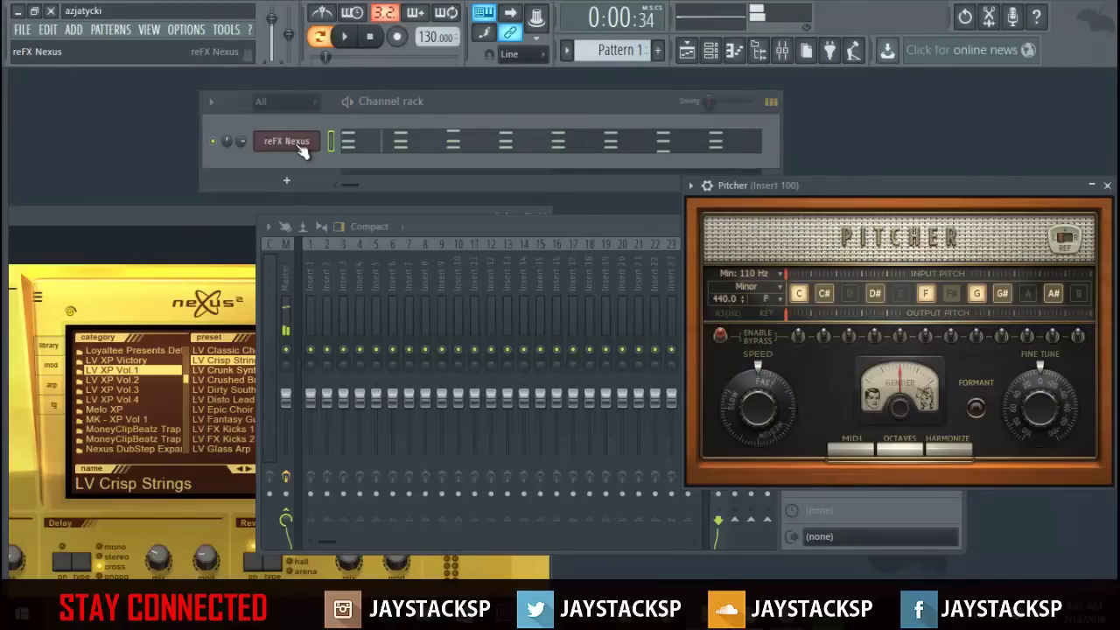
Clone the reFX Nexus channel and open the clone's piano roll with the pattern playing
right_click(305, 145)
left_click(351, 235)
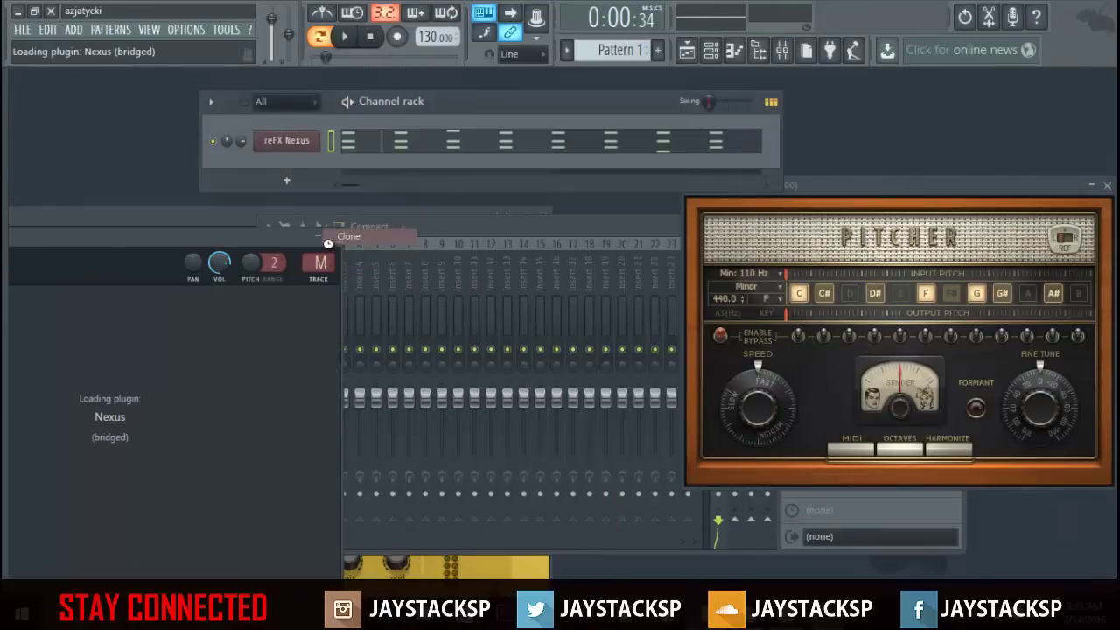
right_click(329, 161)
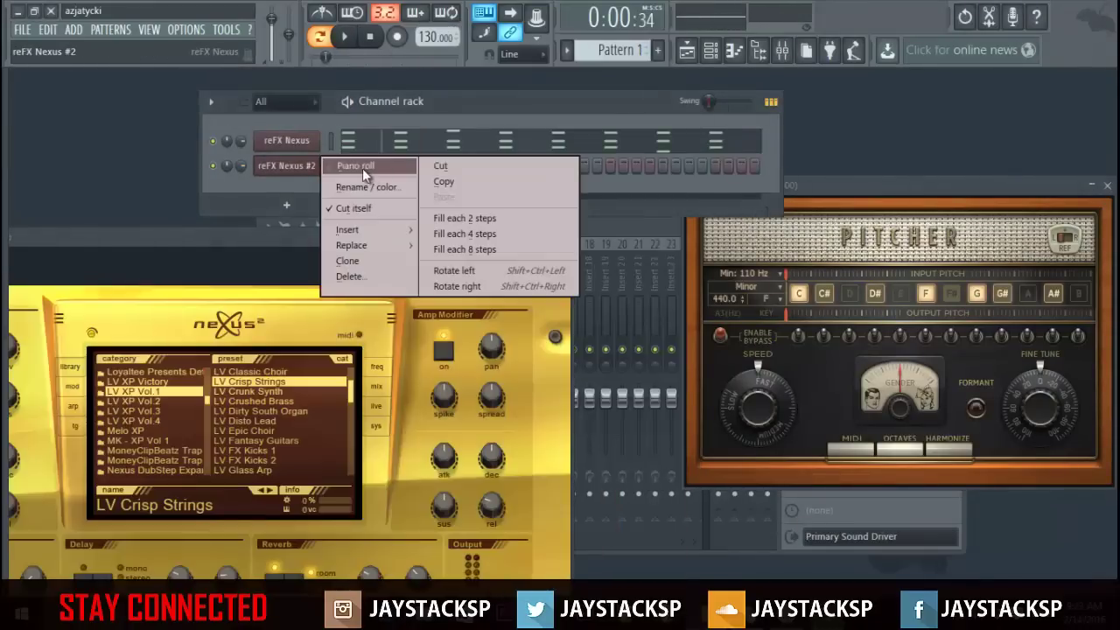
left_click(362, 168)
key("space")
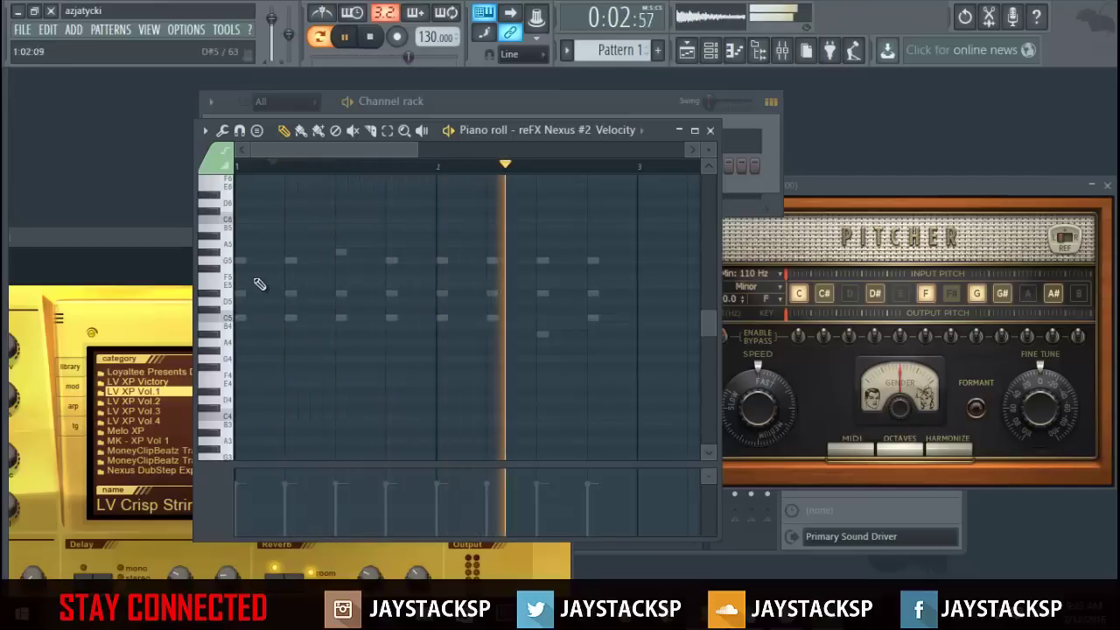
Start a melody in bar 1 with G5 on beat 1, F5 half a beat later and D#5 on beat 2
double_click(240, 259)
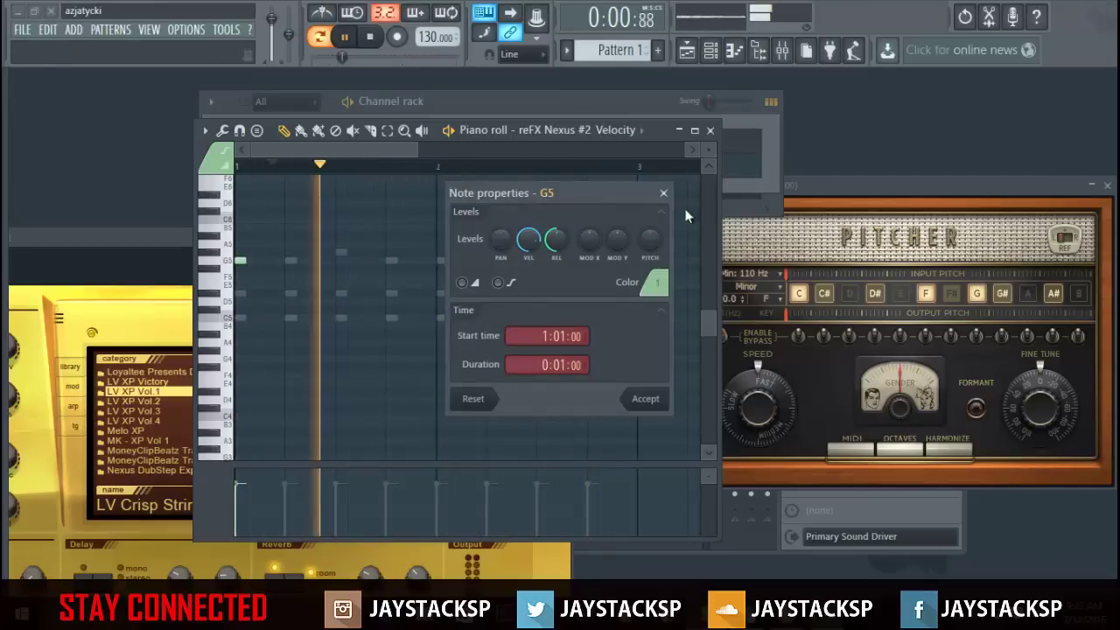
left_click(663, 192)
scroll(370, 280, "up", 2)
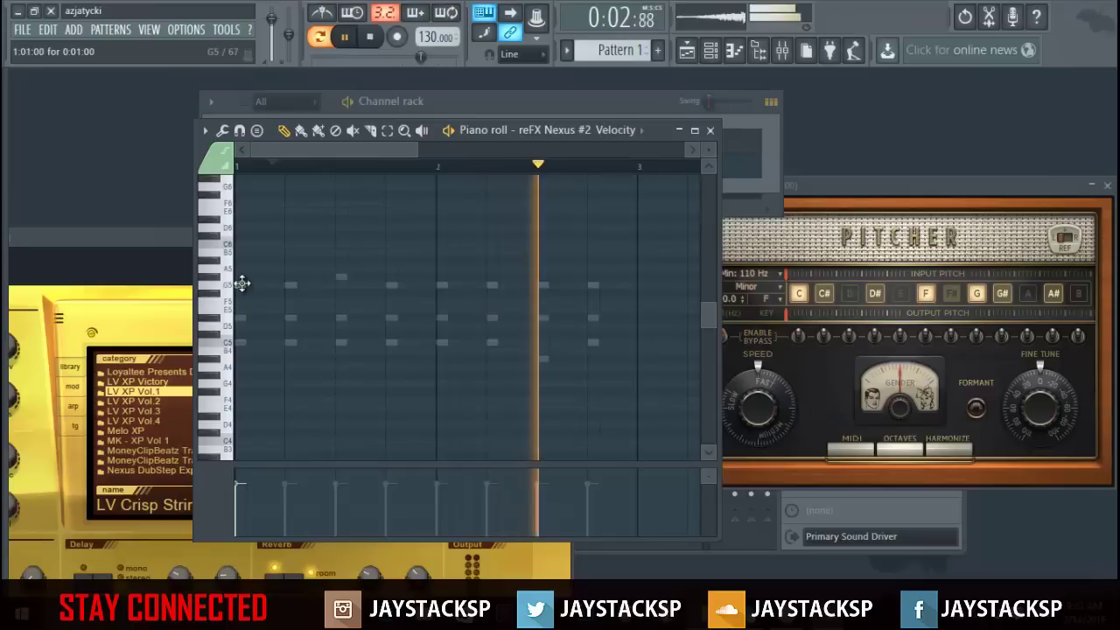
left_click(264, 303)
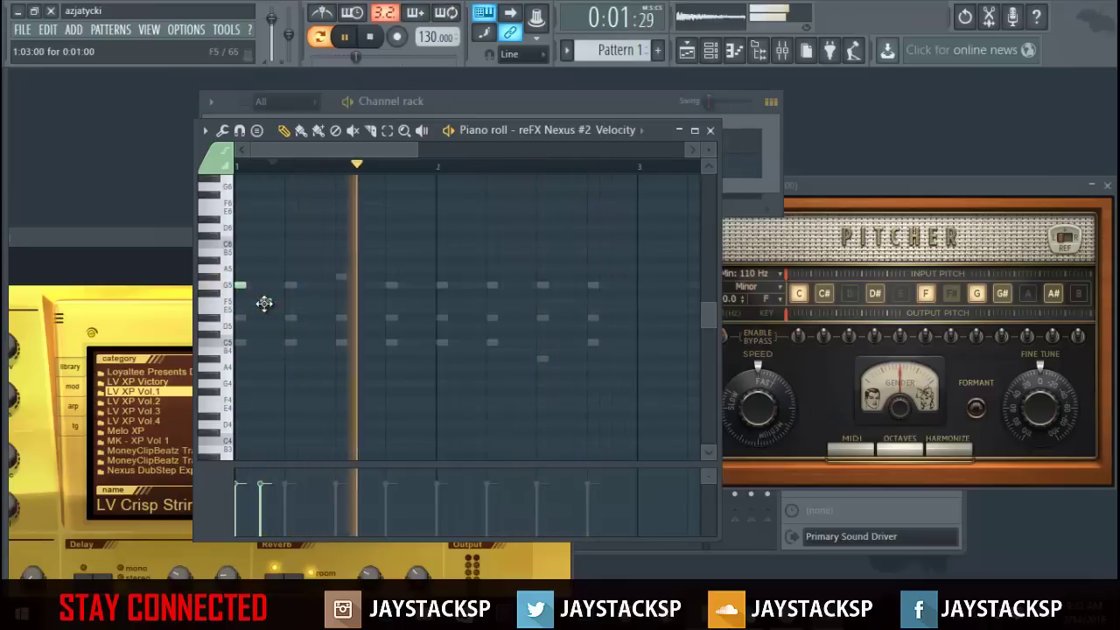
left_click(289, 319)
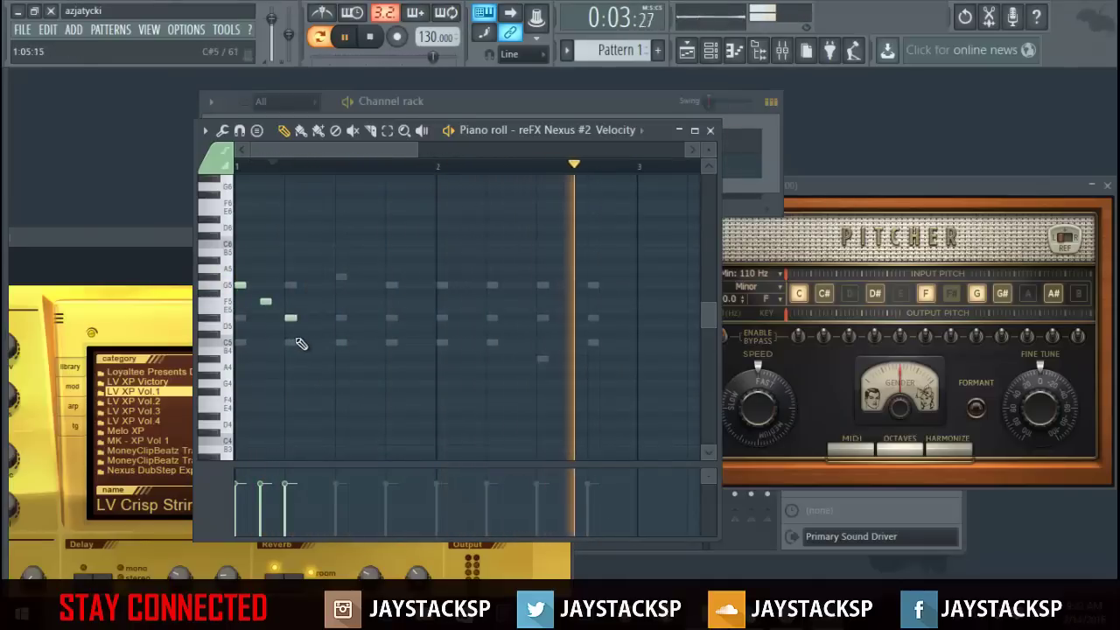
Continue bar 1 with G5 after beat 2, a G#5, D#5 and C5 chord on beat 3, G5 after beat 3 and D#5 on beat 4
left_click(315, 285)
left_click(340, 277)
left_click(342, 318)
left_click(340, 342)
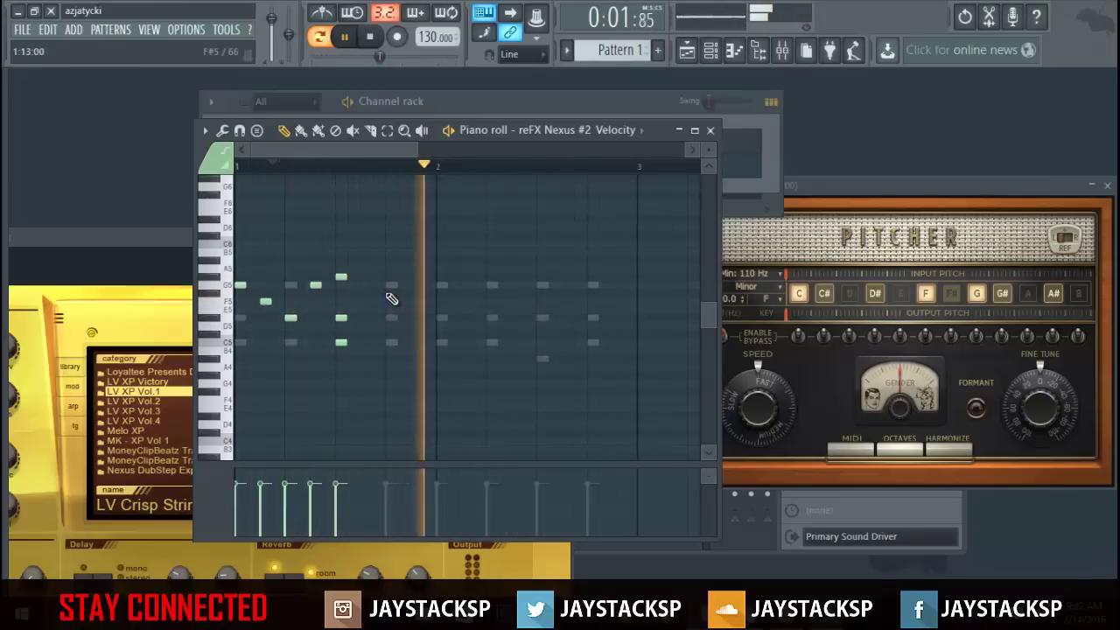
left_click(366, 286)
left_click(391, 318)
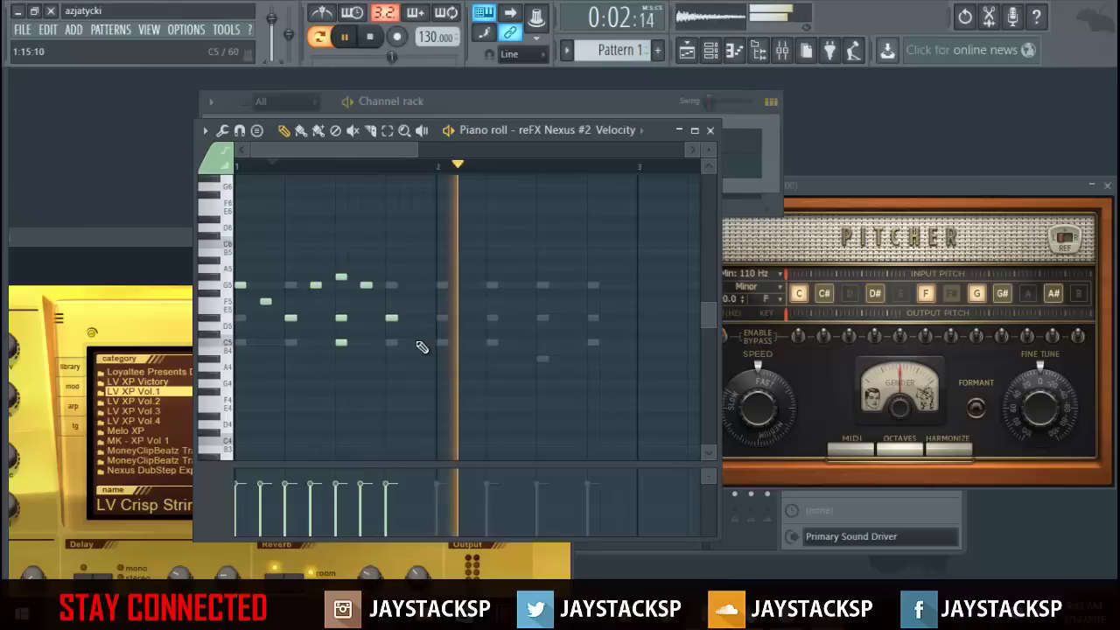
Try a C#5 on the last half-beat of bar 1, remove it and stop playback
left_click(418, 335)
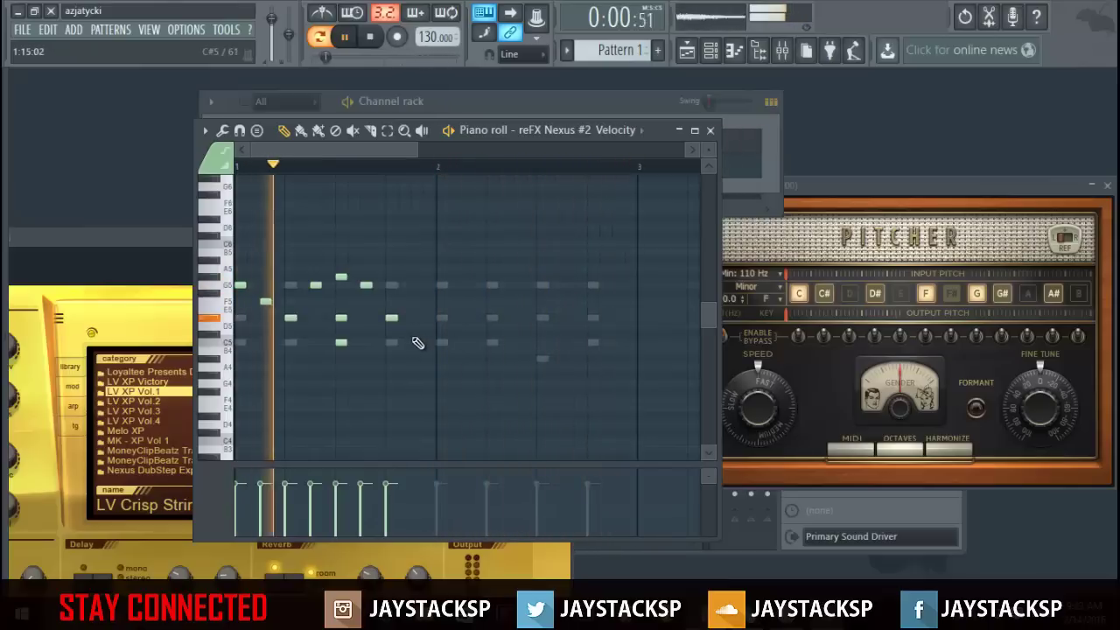
right_click(415, 335)
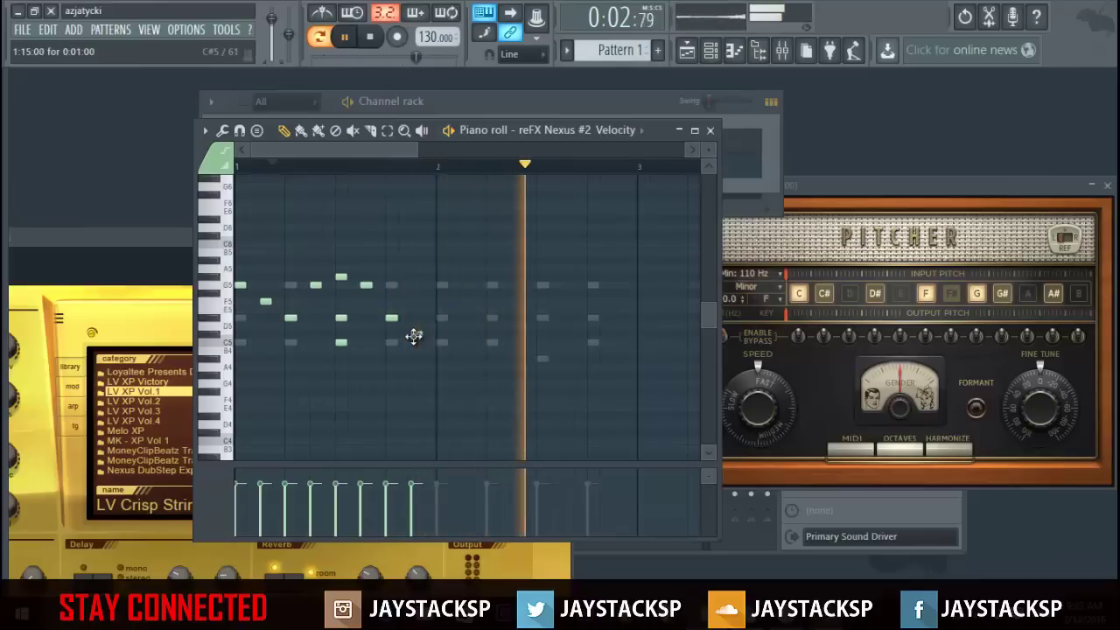
key("space")
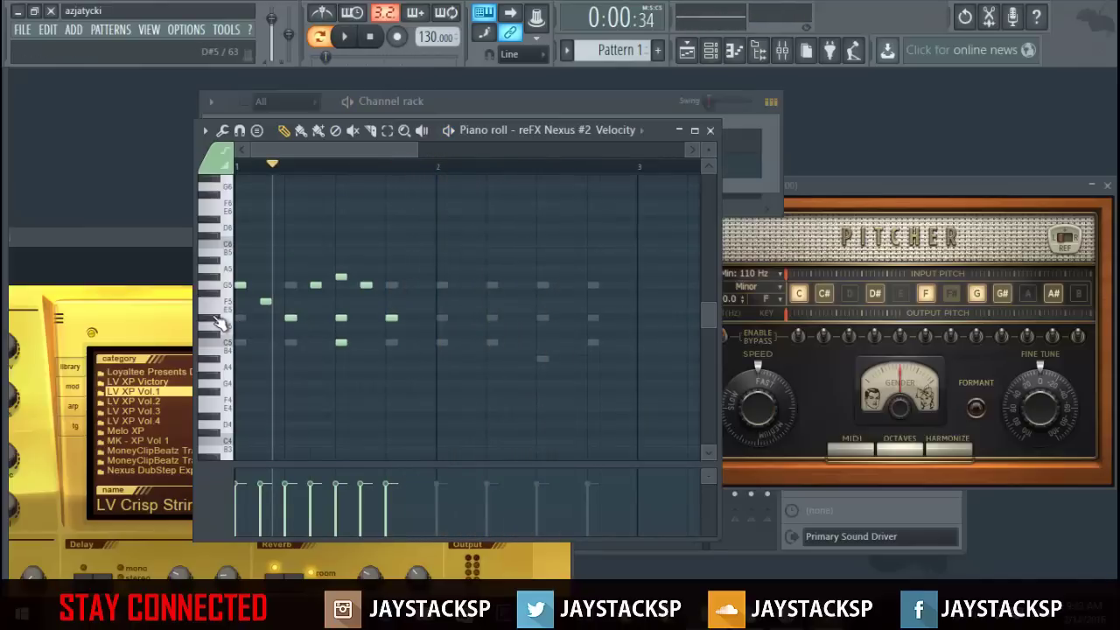
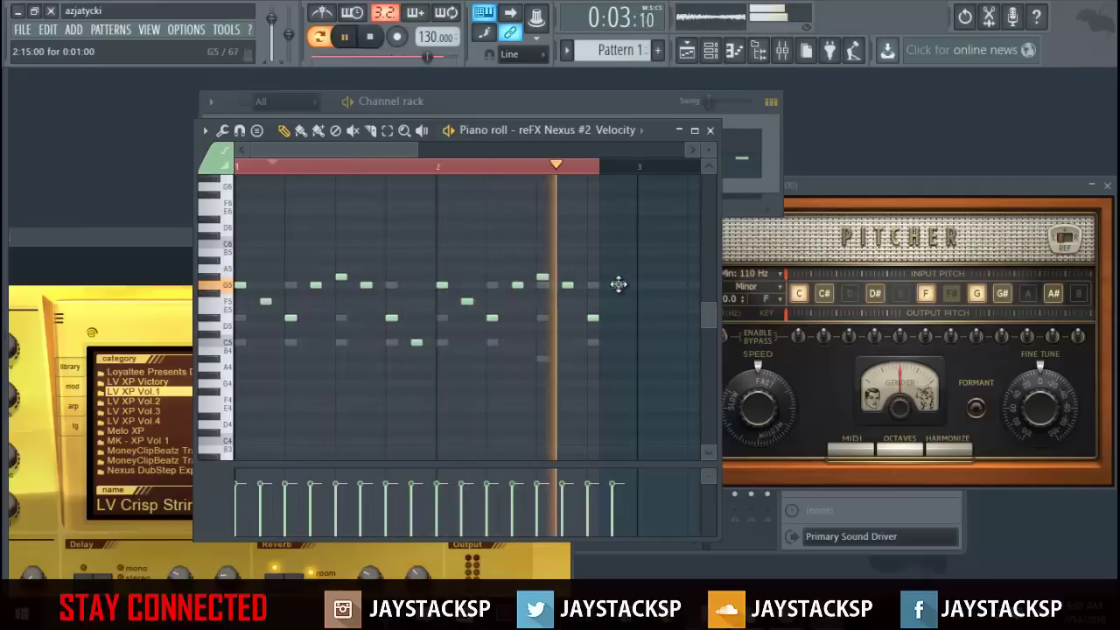
Replace bar 2's final half-beat melody note with A#5, and try an extra G5 just before it
left_click_drag(617, 283, 618, 274)
left_click(530, 168)
right_click(619, 278)
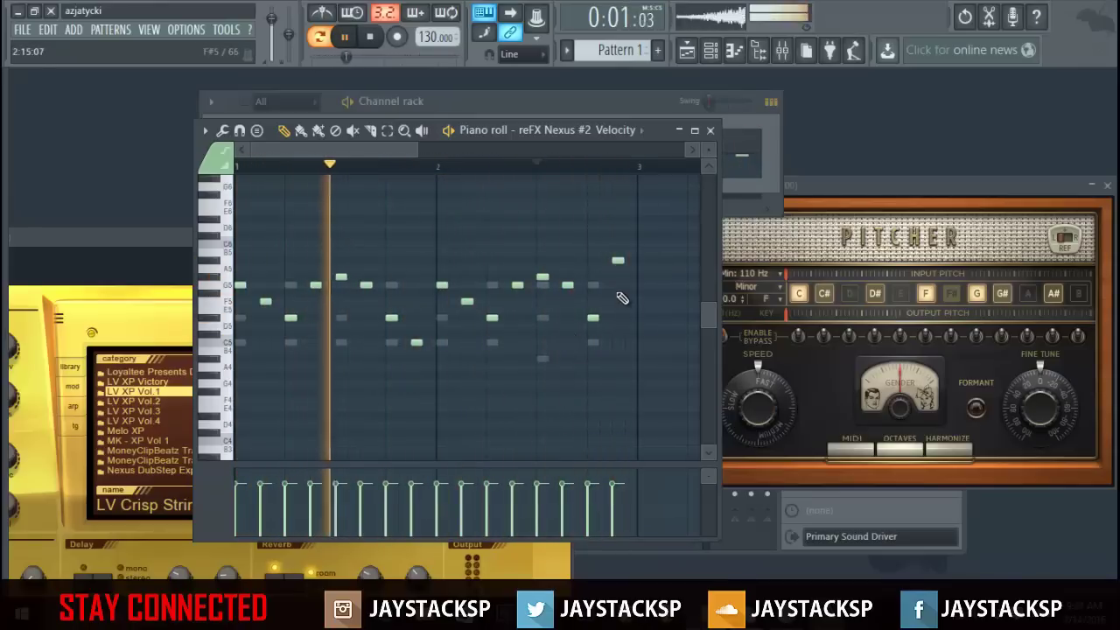
left_click(604, 284)
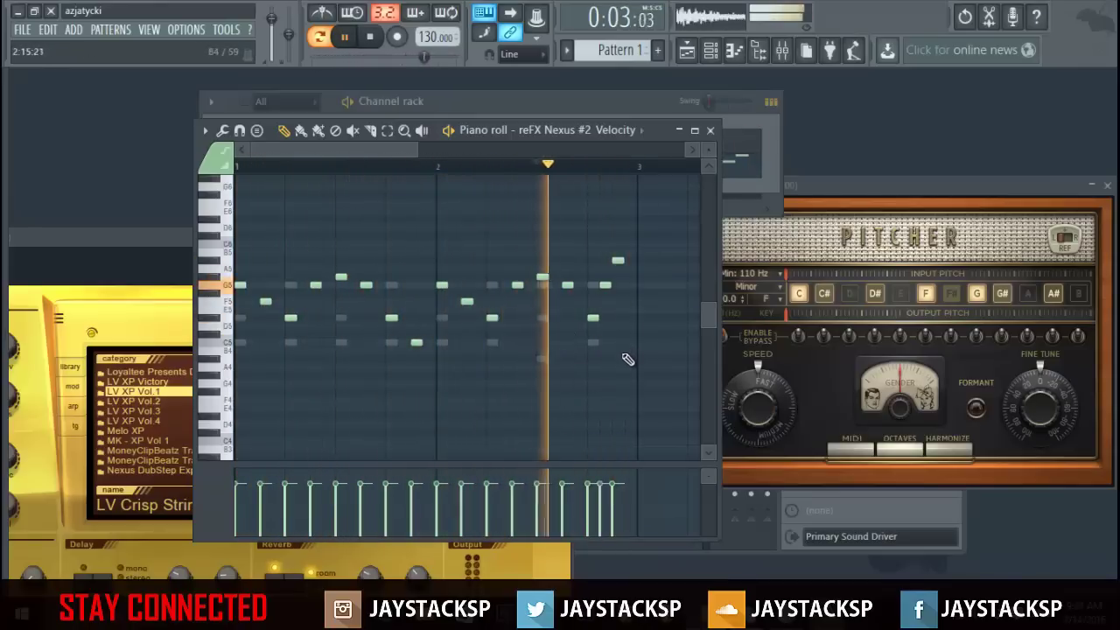
right_click(606, 285)
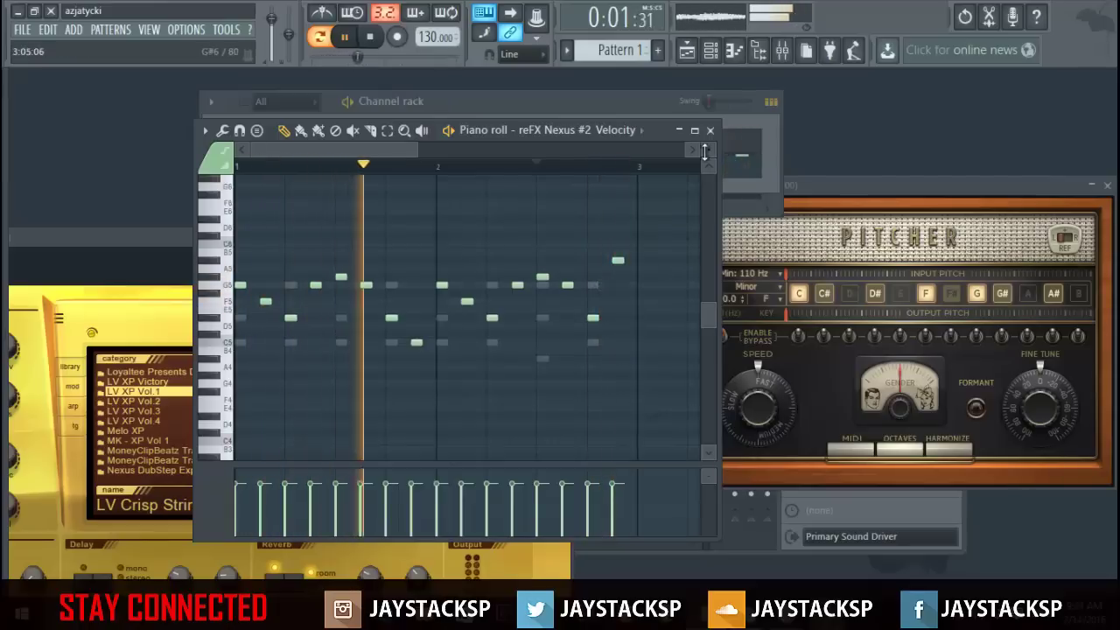
Bring the cloned Nexus plugin fully into view, load the LV Fantasy Guitars preset and play it with the chords
left_click(711, 131)
left_click(300, 175)
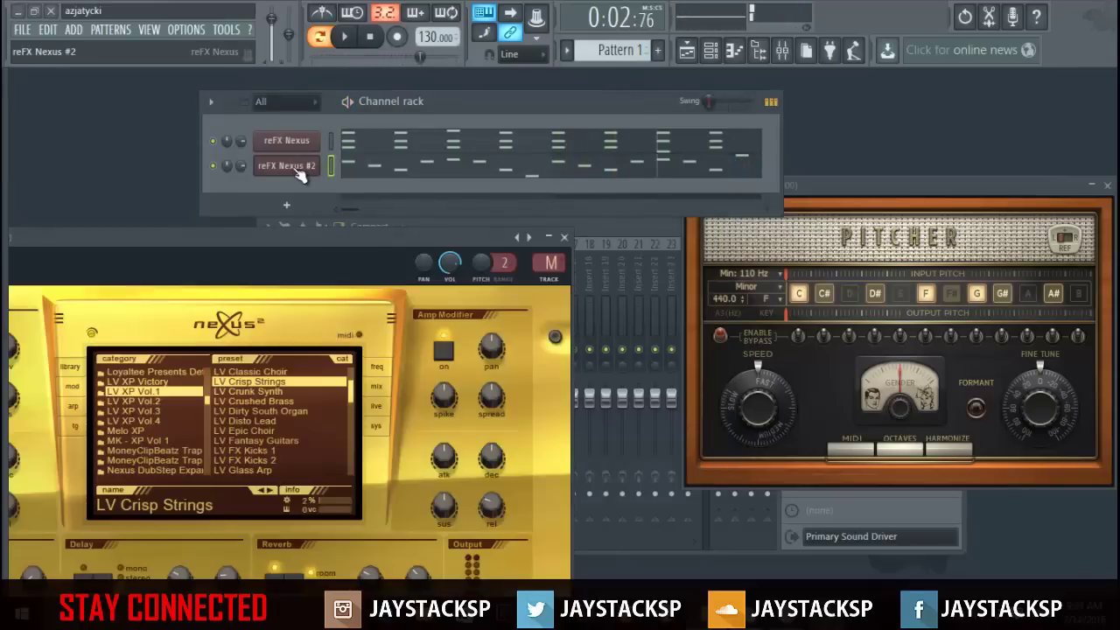
left_click_drag(335, 246, 522, 164)
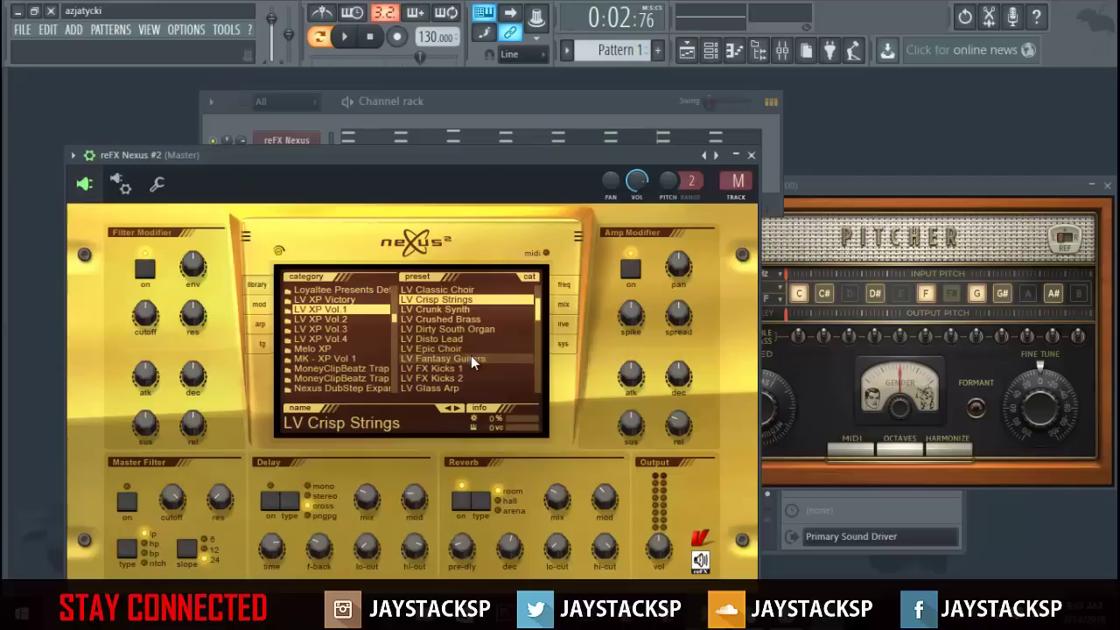
left_click(469, 357)
left_click(477, 106)
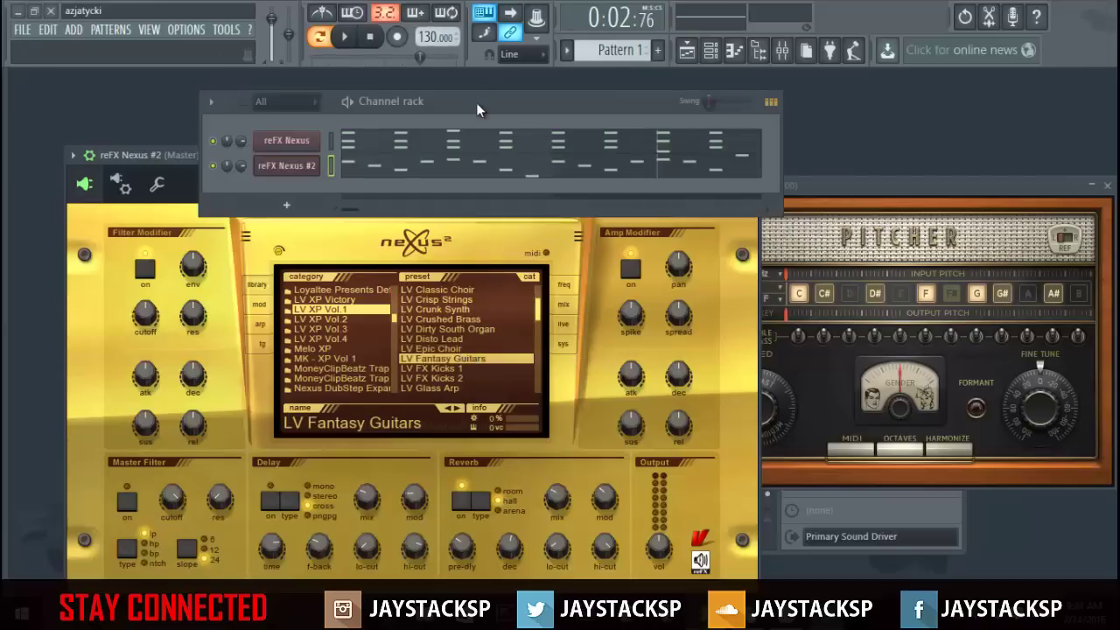
key("space")
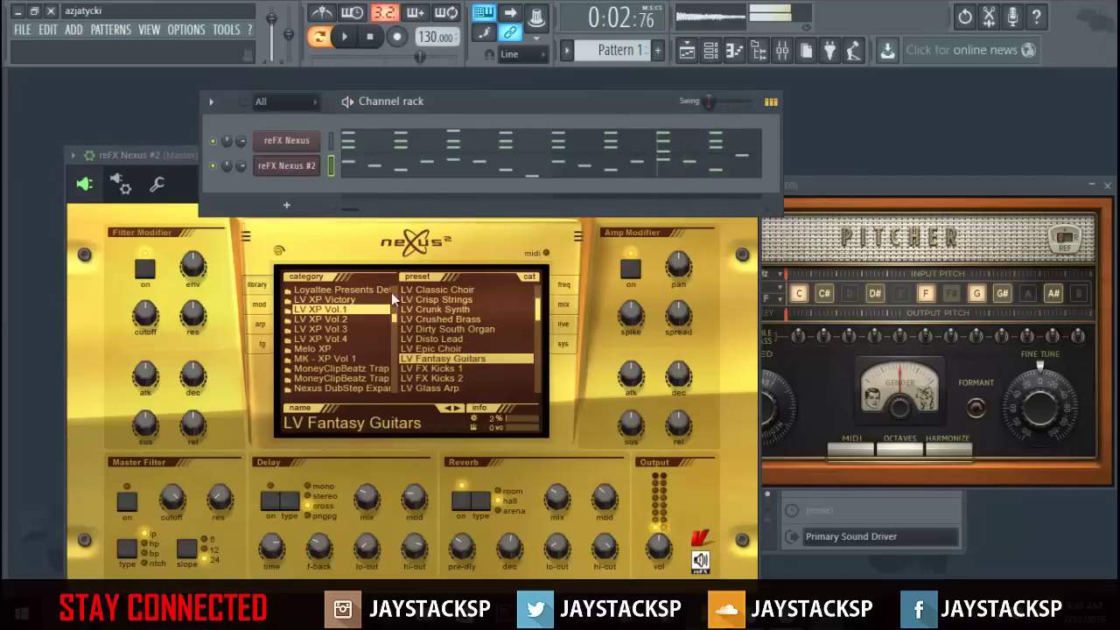
Audition LV Classic Choir and the LV XP Vol.3 presets LV DirtySouth Horns, LV Dist Hits, LV 8 Bit Pluck and LV Arp Game Square
left_click(455, 289)
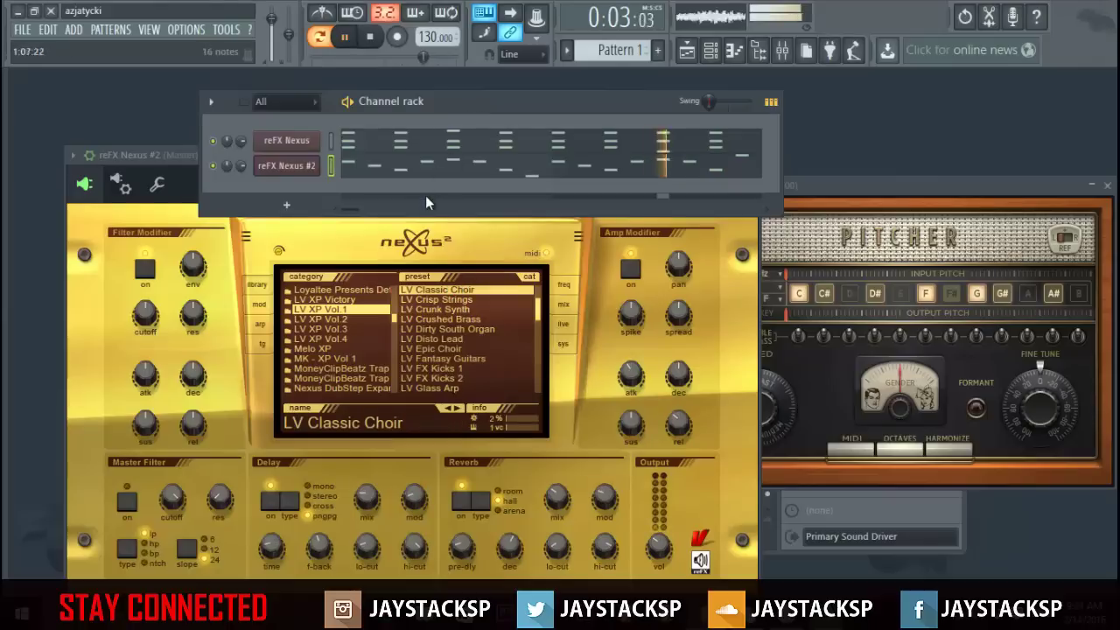
left_click(354, 330)
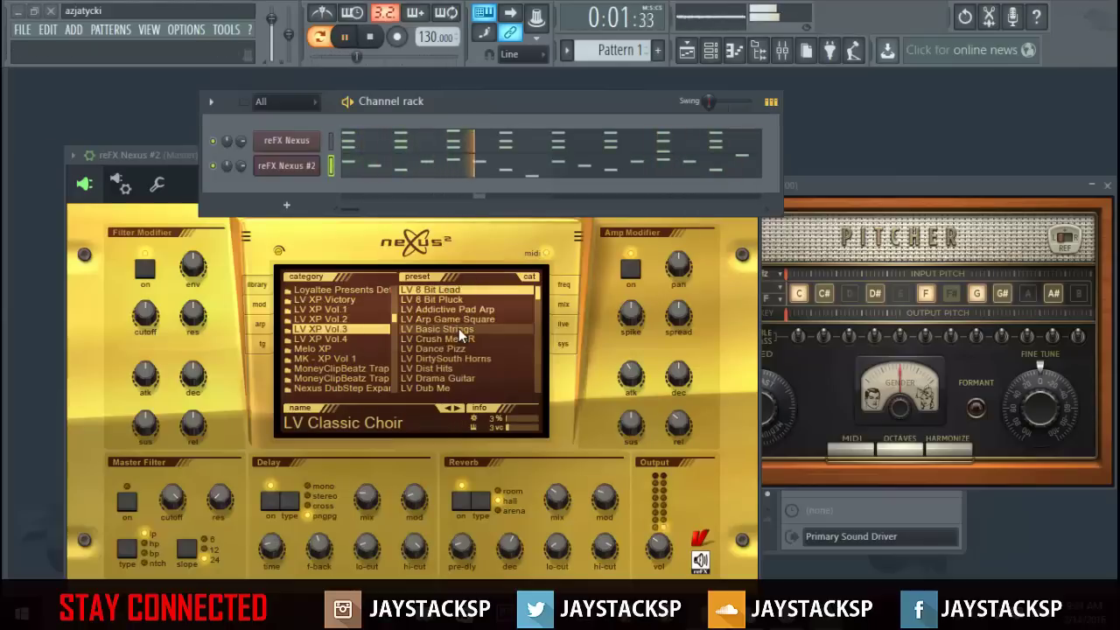
left_click(460, 359)
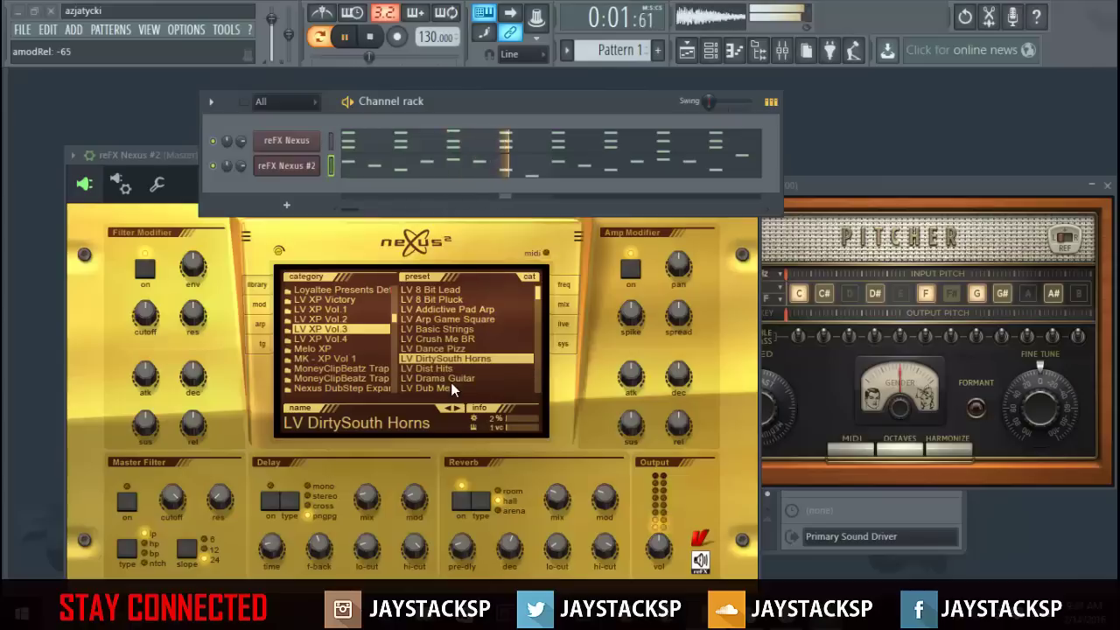
left_click(447, 369)
left_click(442, 299)
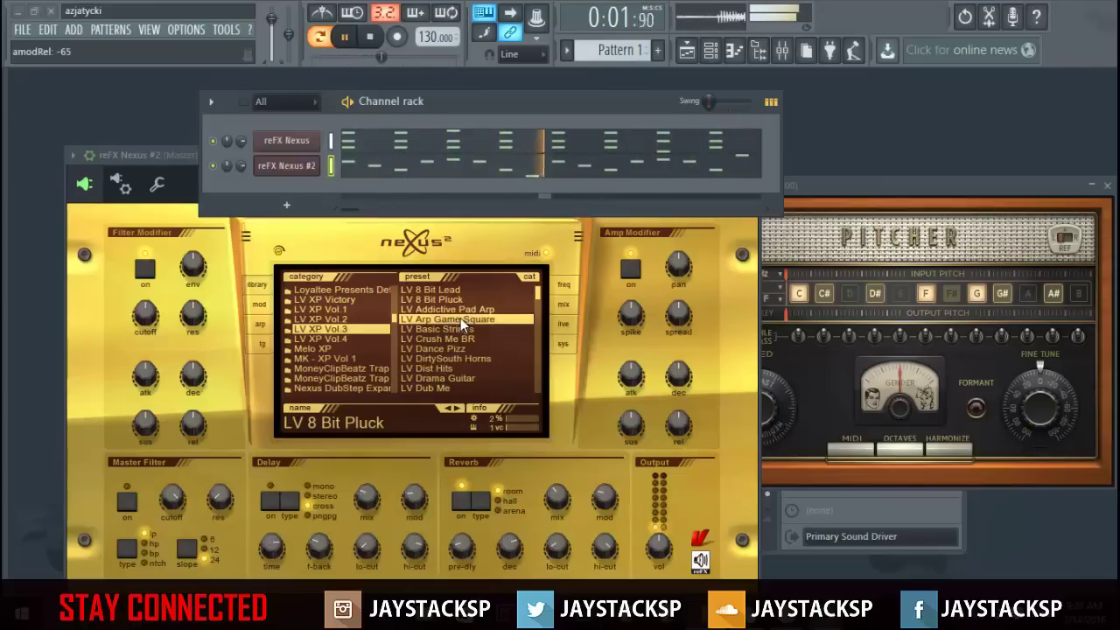
left_click(461, 319)
Audition LV Halloween Lead, LV Halloween Brass and LV High Pass Strings further down the LV XP Vol.3 presets
left_click_drag(537, 294, 536, 315)
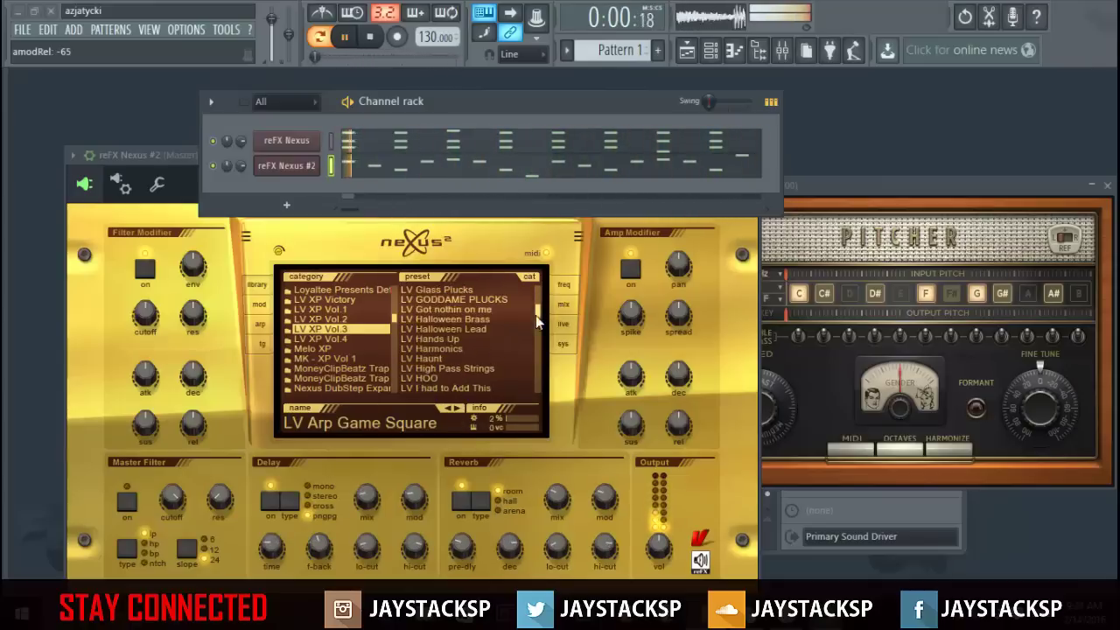
left_click(474, 330)
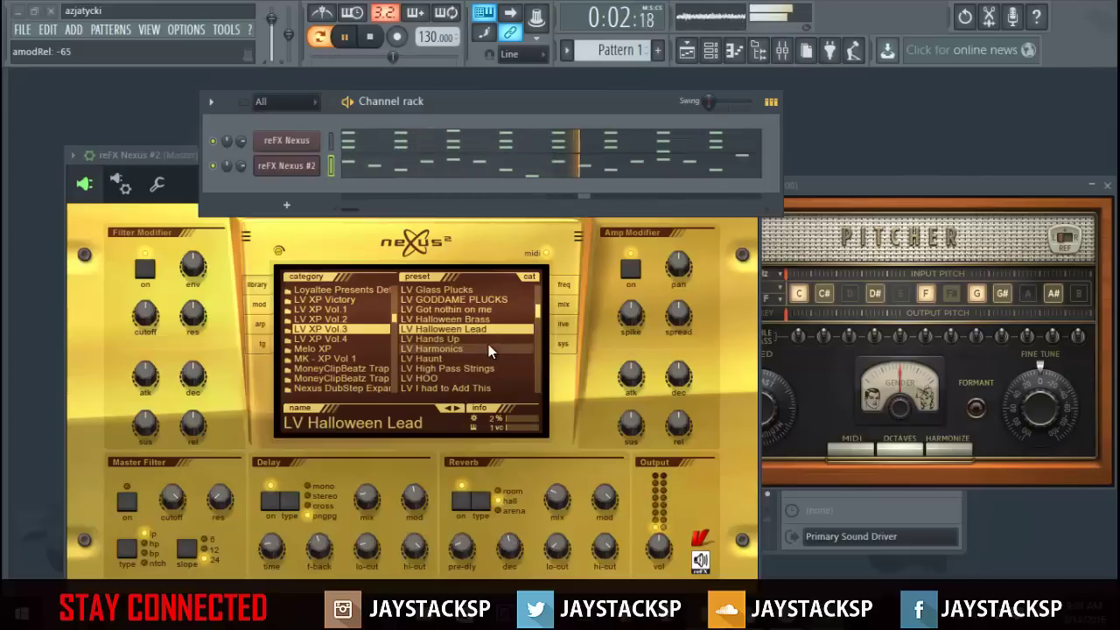
left_click(460, 320)
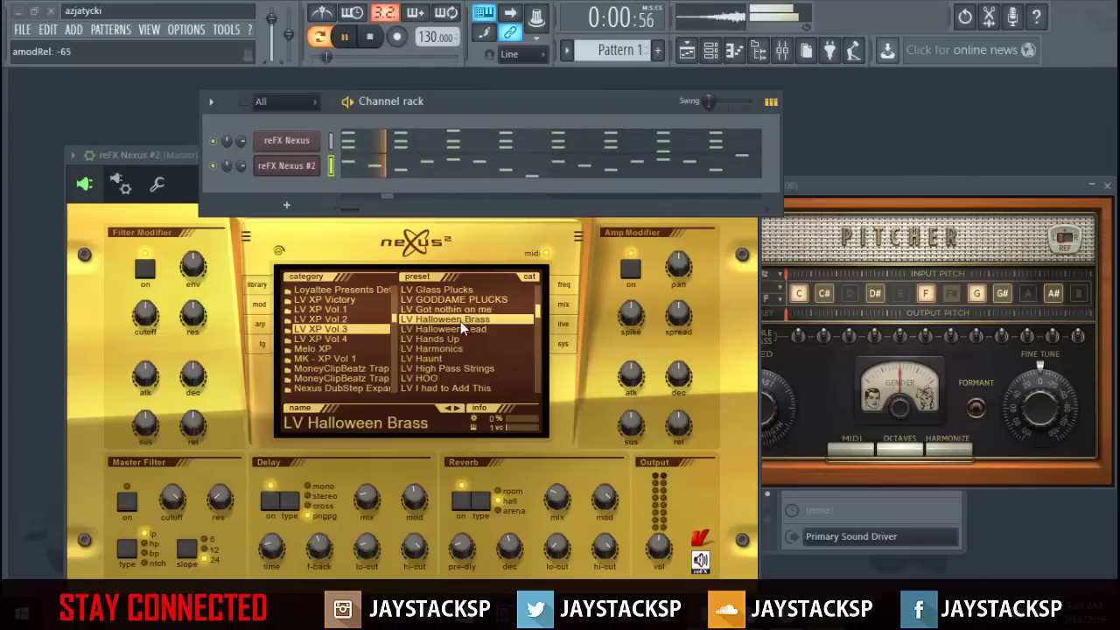
left_click(477, 368)
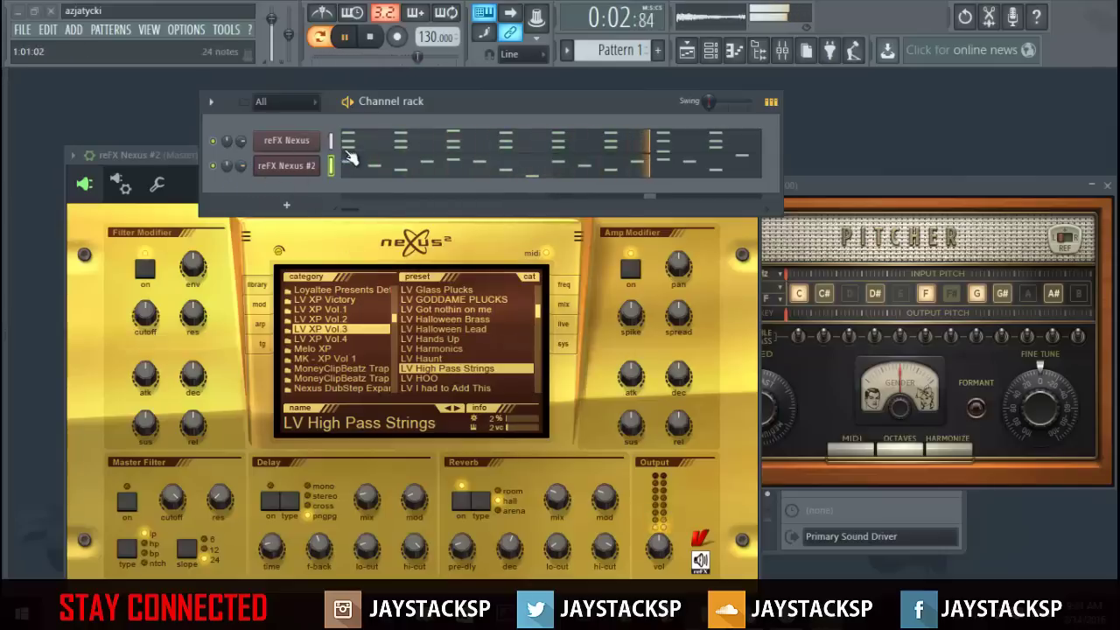
Audition MCB Johnny Juliano, MCB House and MCB Anthem Brass from the MoneyClipBeatz Trap category, and load MCB Movie Strings
left_click(316, 368)
left_click(432, 359)
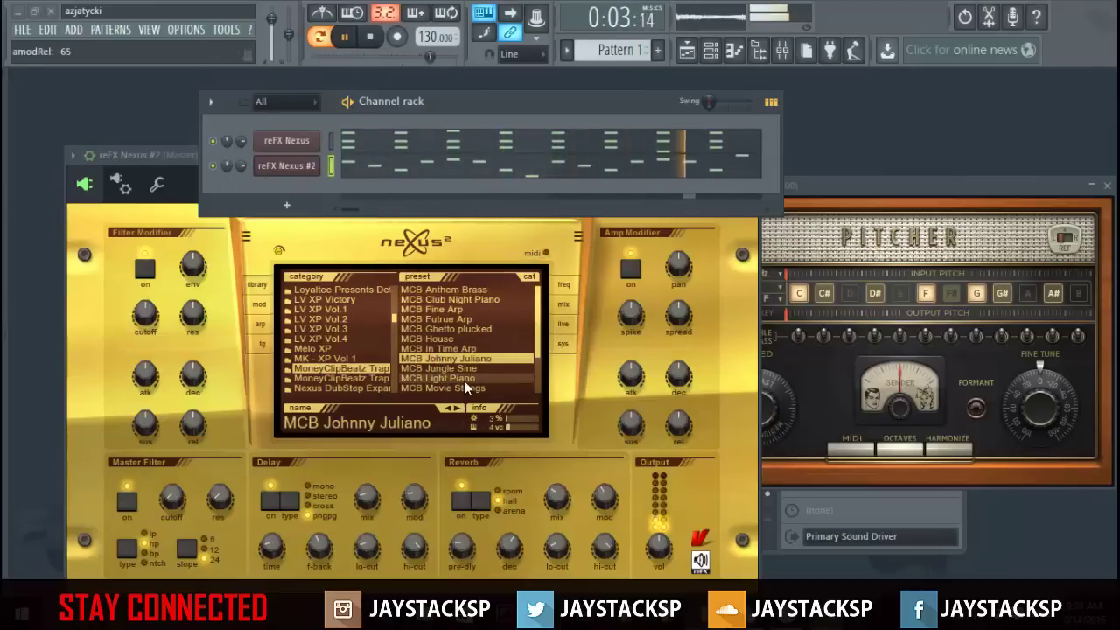
left_click(465, 342)
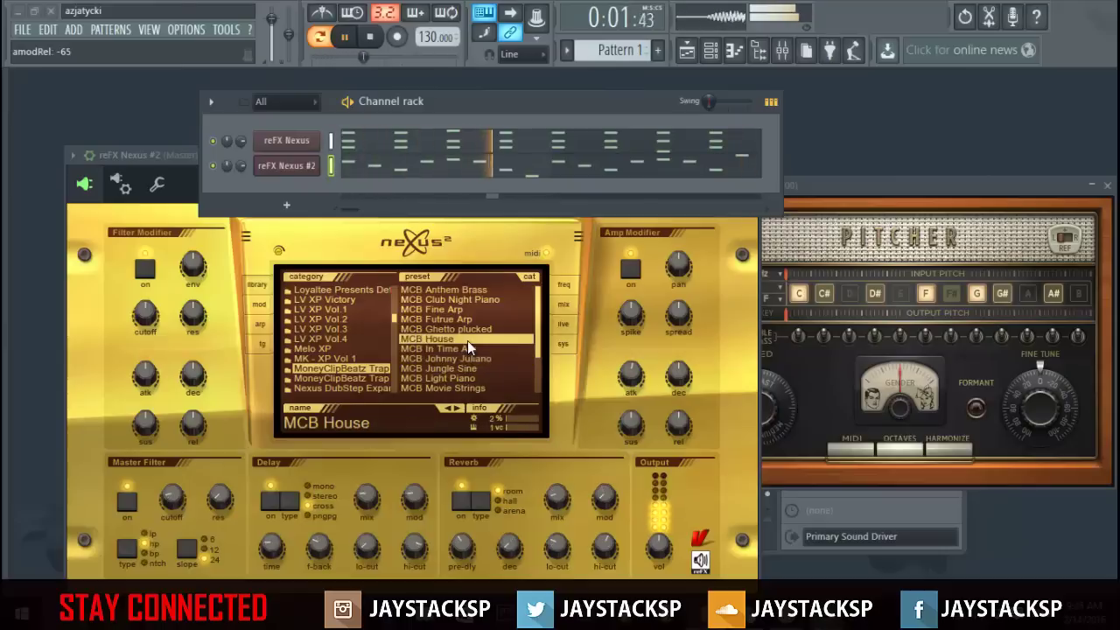
left_click(464, 292)
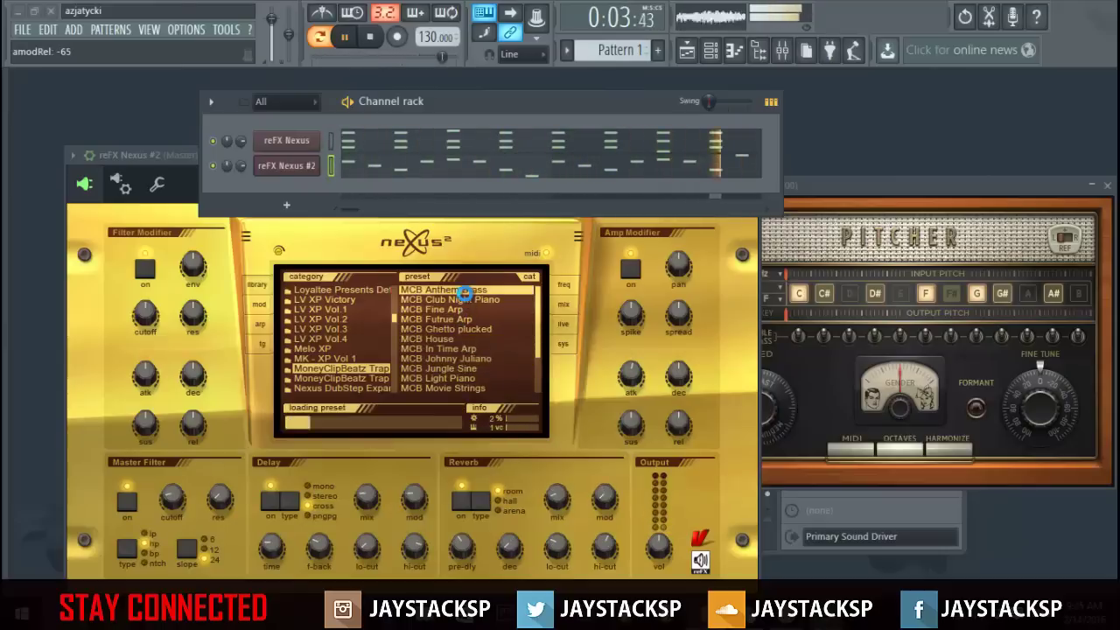
left_click(469, 389)
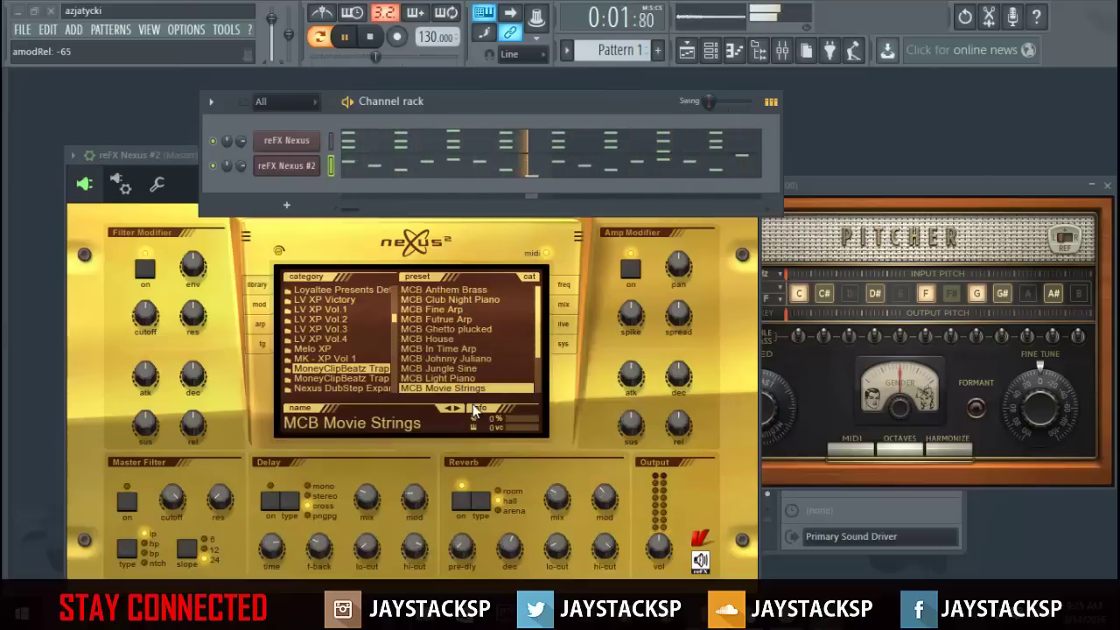
Load the MCB Anthem Brass preset and duplicate all melody notes twelve semitones lower in the cloned Nexus piano roll
left_click(470, 292)
left_click(429, 166)
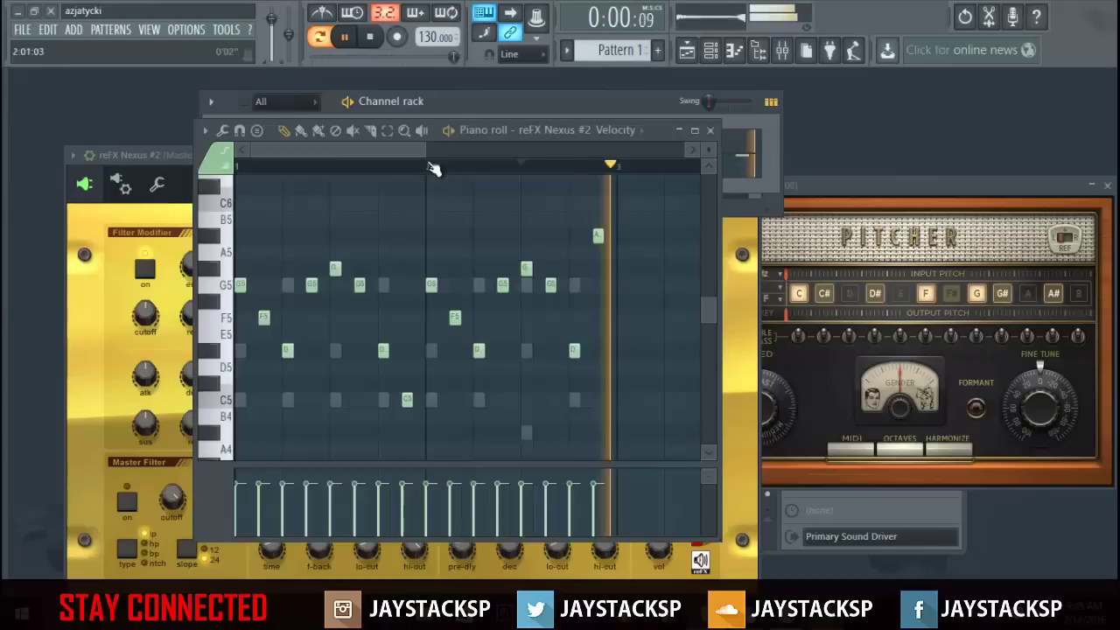
key("ctrl+a")
key("ctrl+c")
key("ctrl+v")
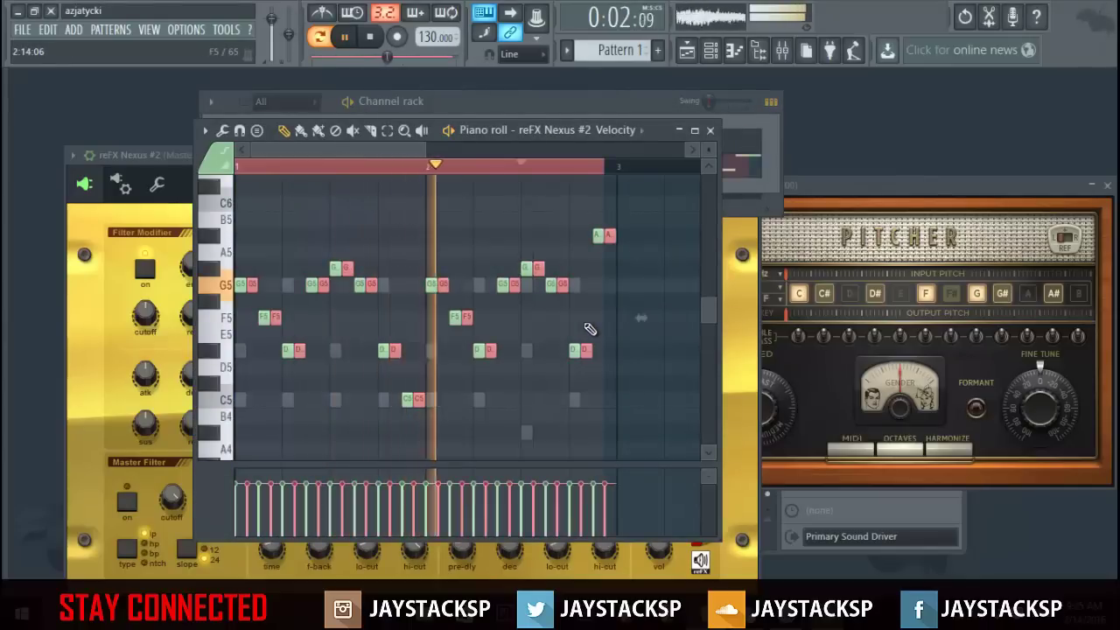
key("Down")
key("Down")
key("Down")
key("Down")
key("Down")
key("Down")
key("Down")
key("Down")
key("Down")
key("Down")
key("Down")
key("Down")
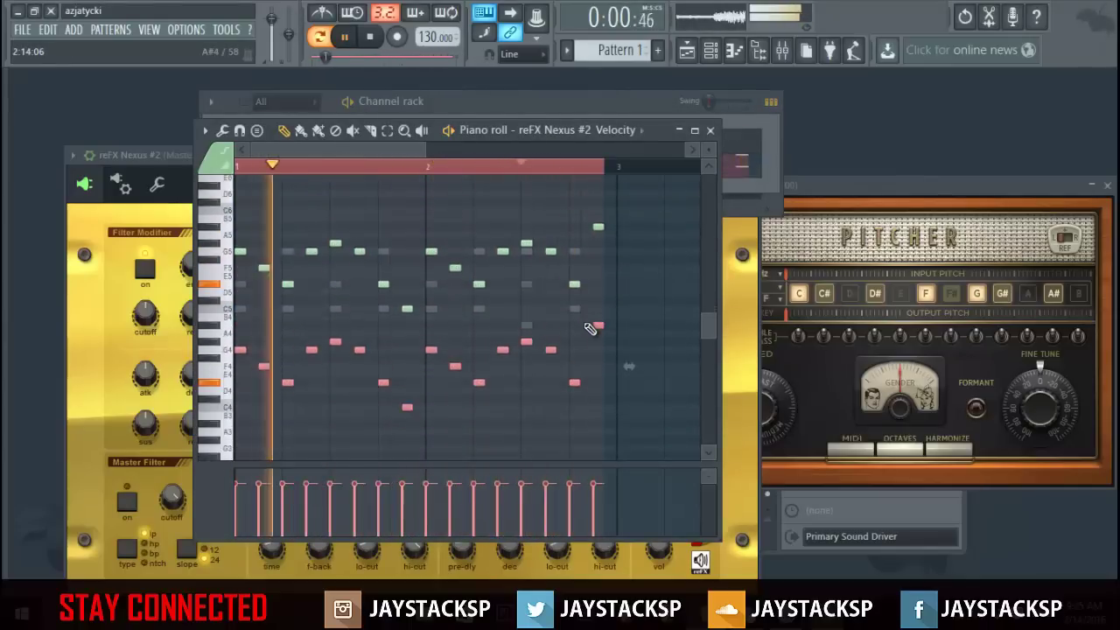
left_click(710, 131)
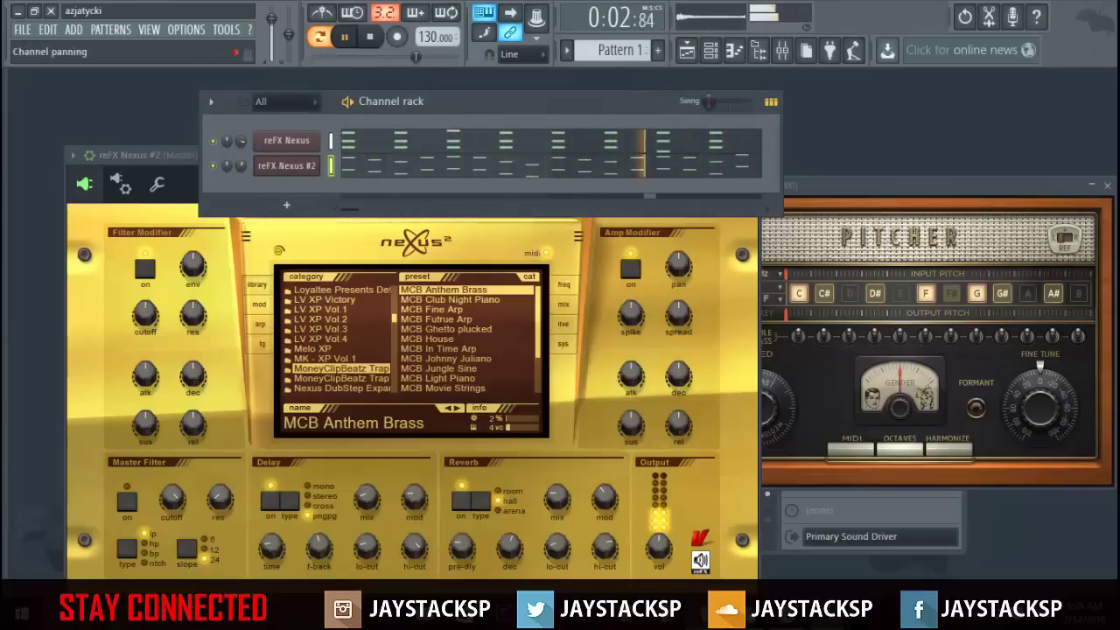
Widen the browser and add BIG WHITE KICK 20 from the BIG WHITES KIT's BIG KICK folder as a new channel
mouse_move(7, 175)
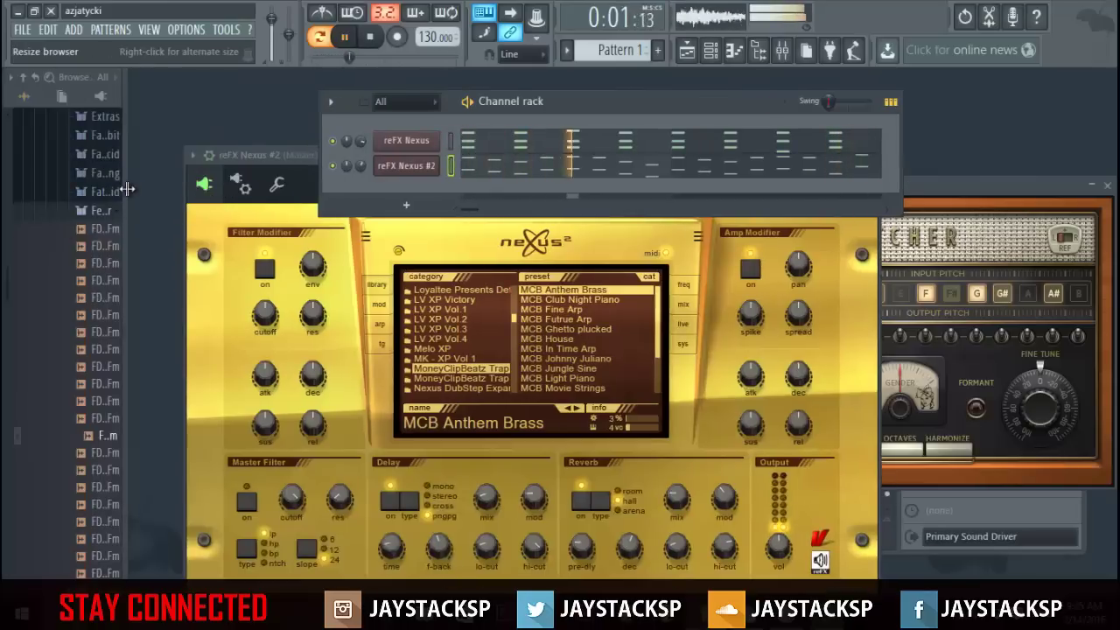
left_click_drag(126, 189, 203, 189)
scroll(87, 241, "up", 10)
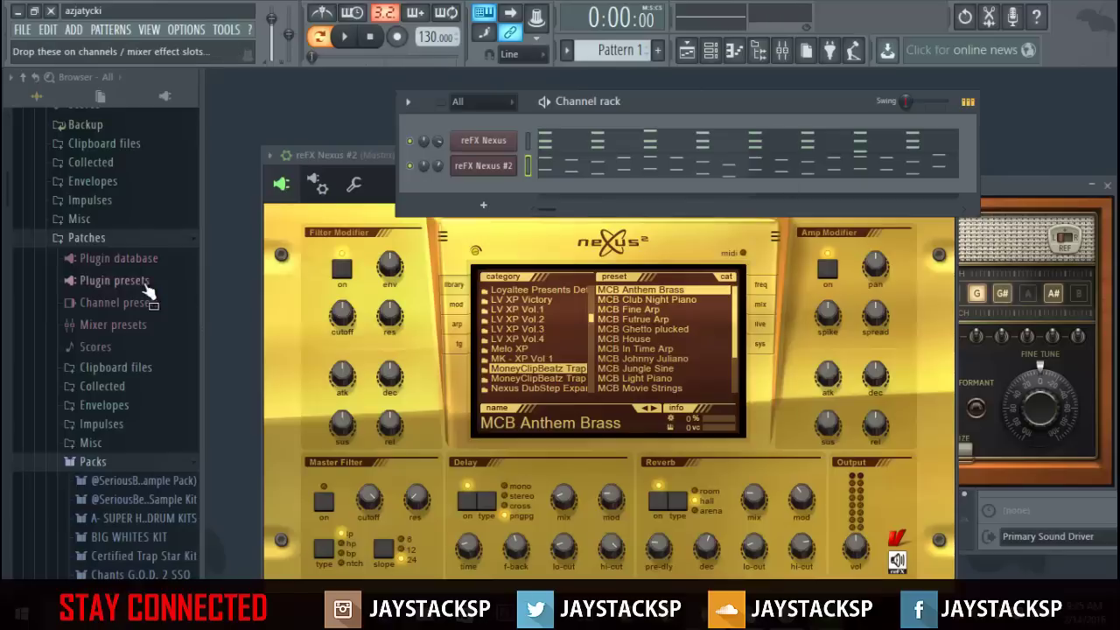
scroll(147, 291, "down", 5)
left_click(130, 229)
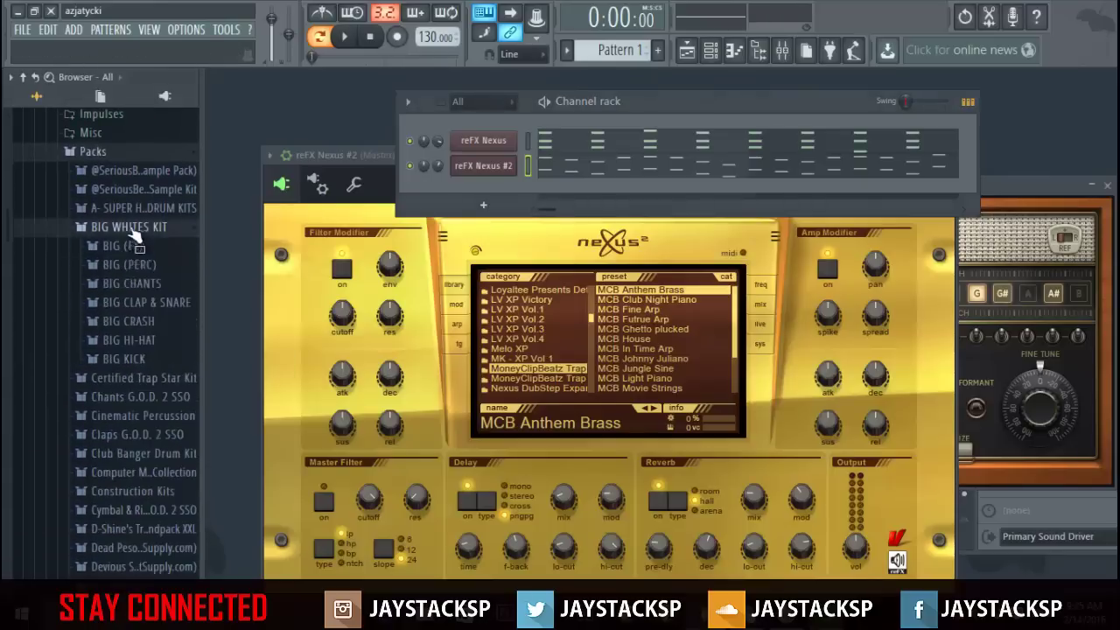
left_click(140, 360)
left_click(157, 289)
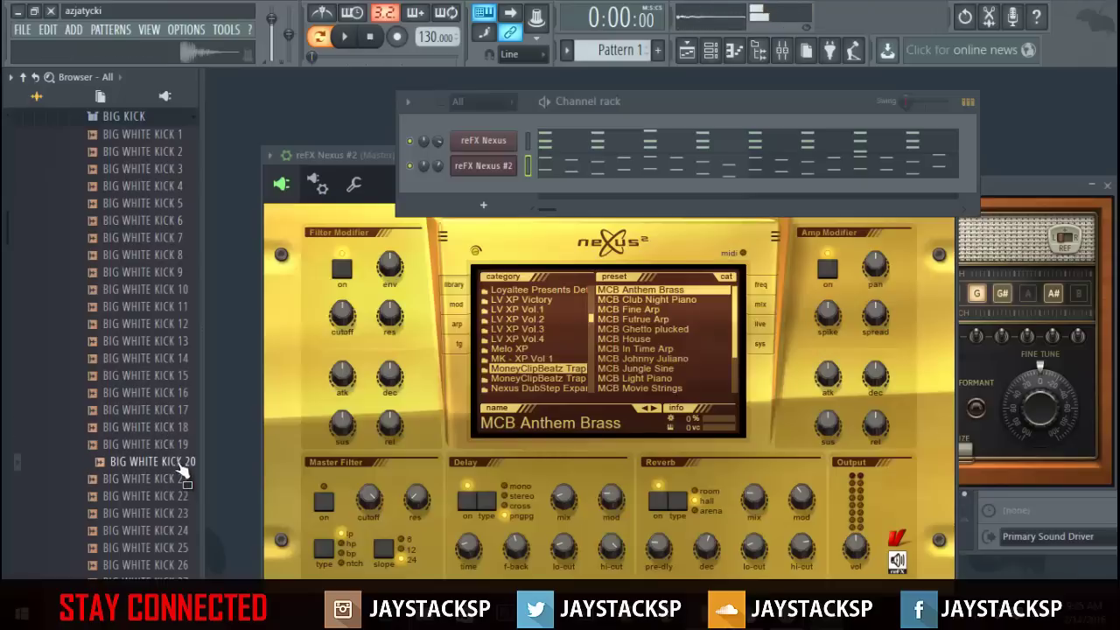
left_click_drag(451, 230, 490, 193)
Add BIG WJITE CLAP & SNARE (5) from the kit's BIG CLAP & SNARE folder as a new channel
scroll(131, 219, "up", 3)
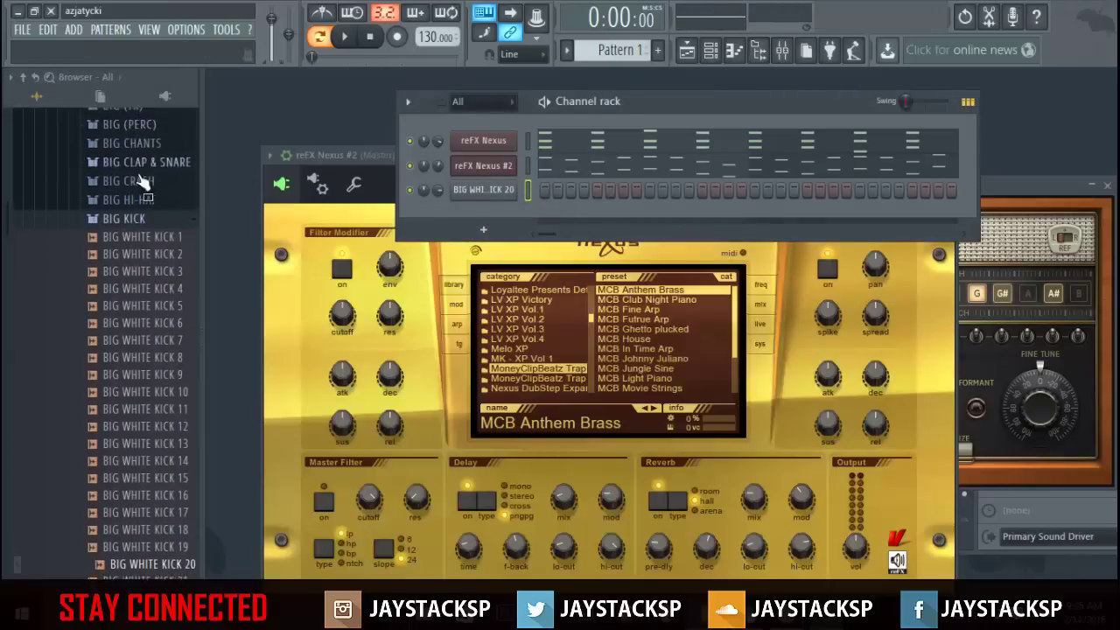
left_click(133, 224)
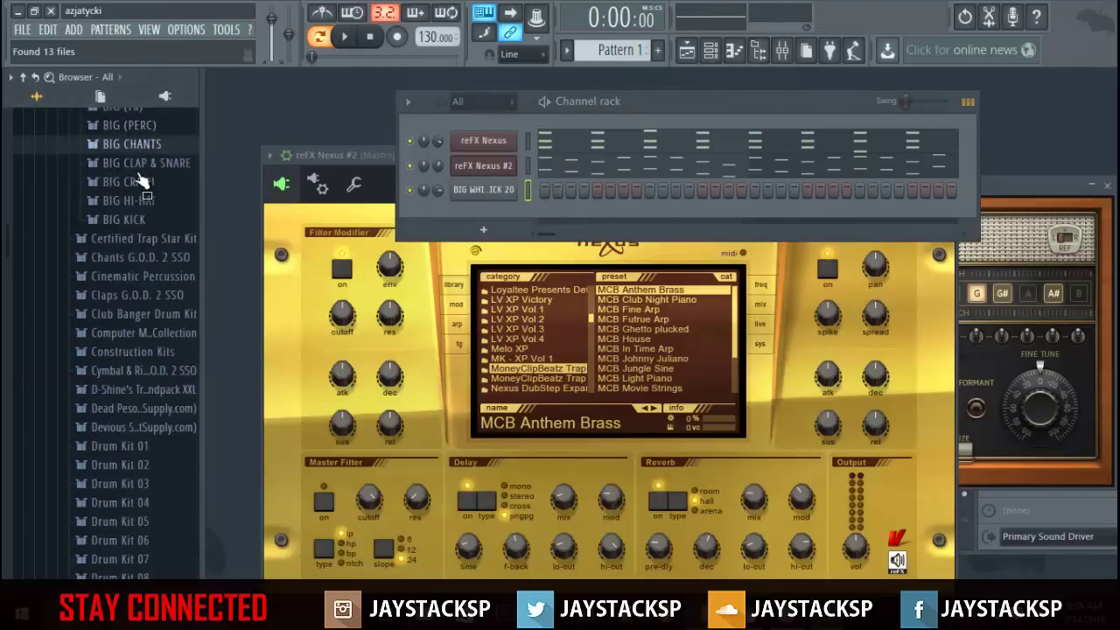
left_click(167, 166)
left_click(161, 187)
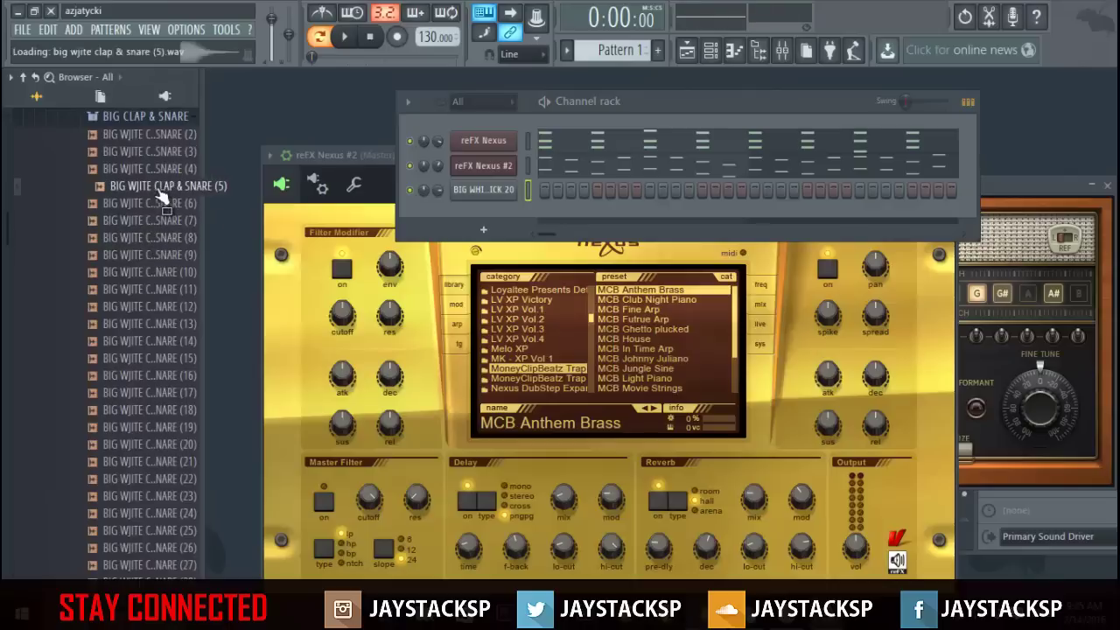
left_click_drag(700, 236, 490, 207)
In the BIG WHITE KICK 20 piano roll, place C5 kicks on steps 1, 7, 9 and 13 of bar 1 and play them
right_click(484, 189)
left_click(554, 192)
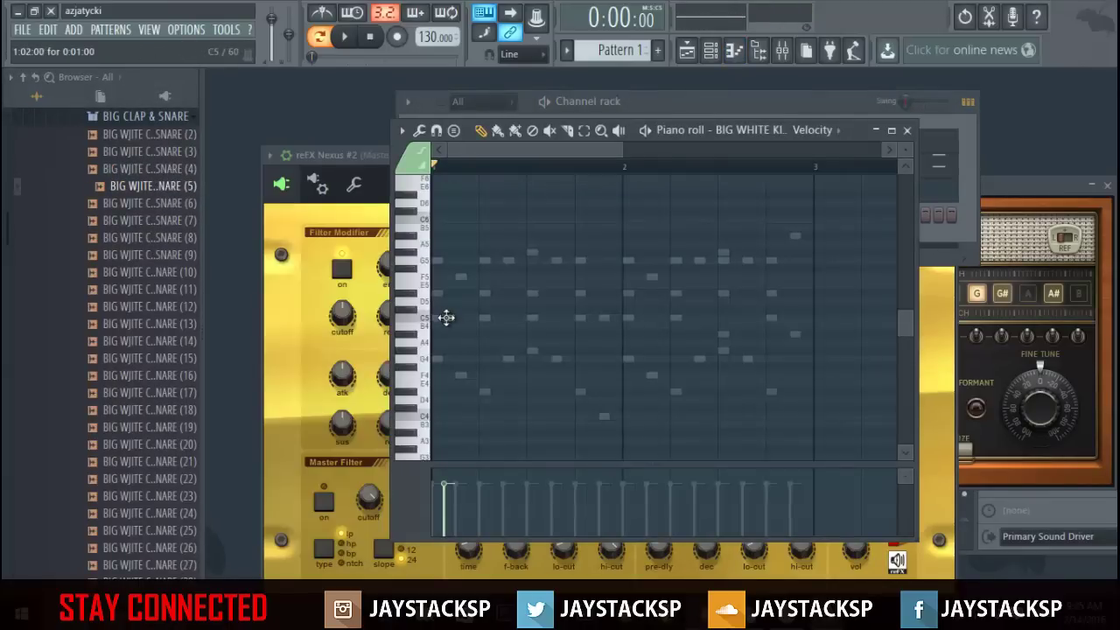
key("space")
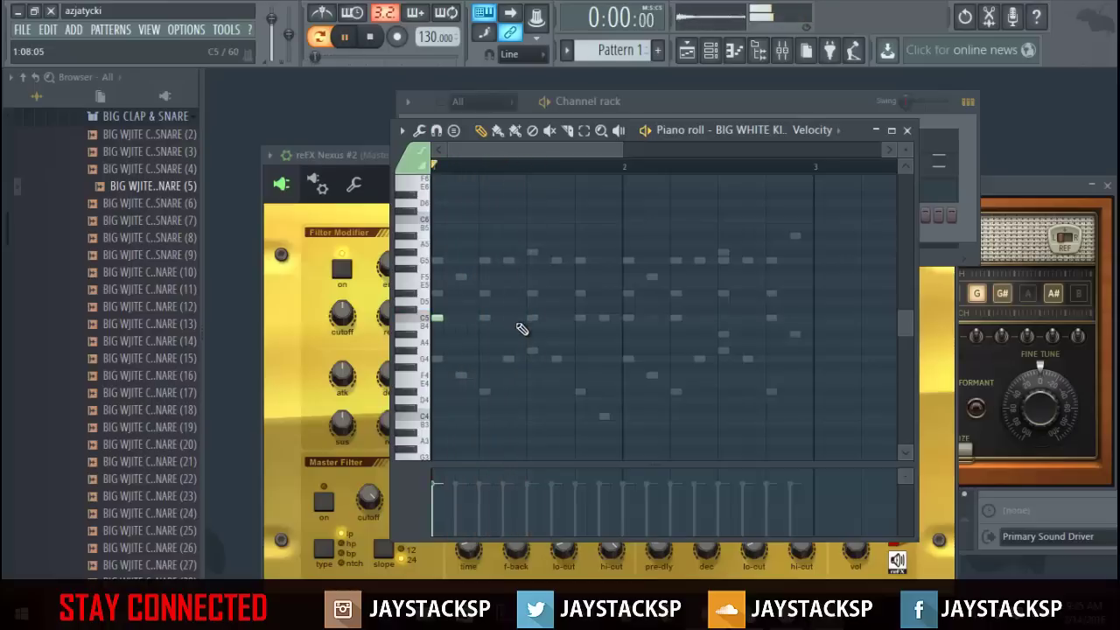
left_click(508, 318)
left_click(532, 318)
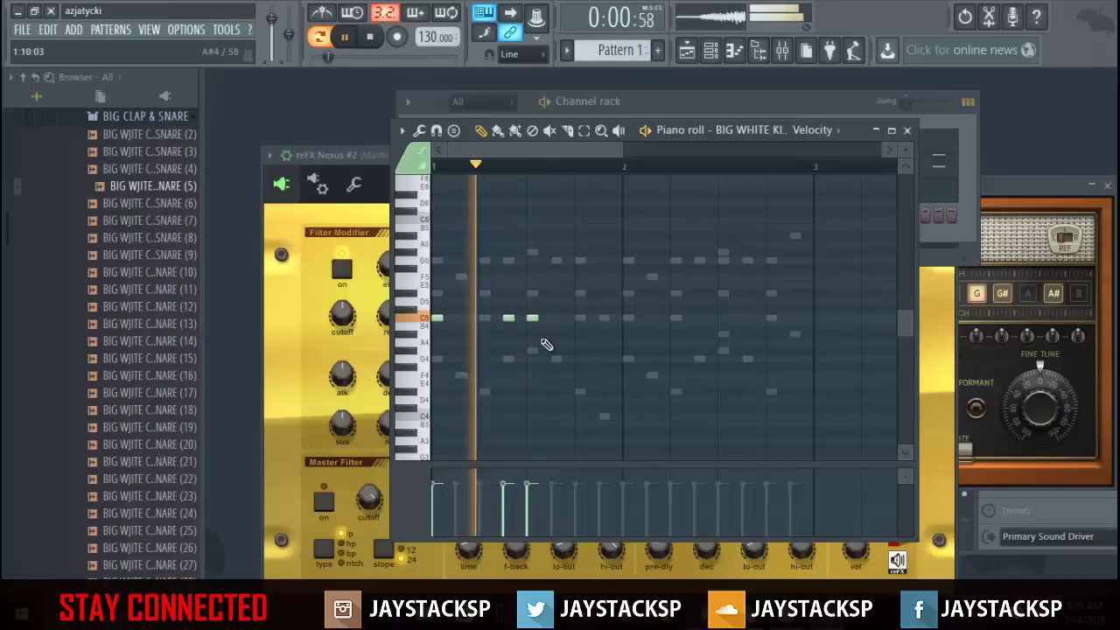
left_click(579, 318)
key("space")
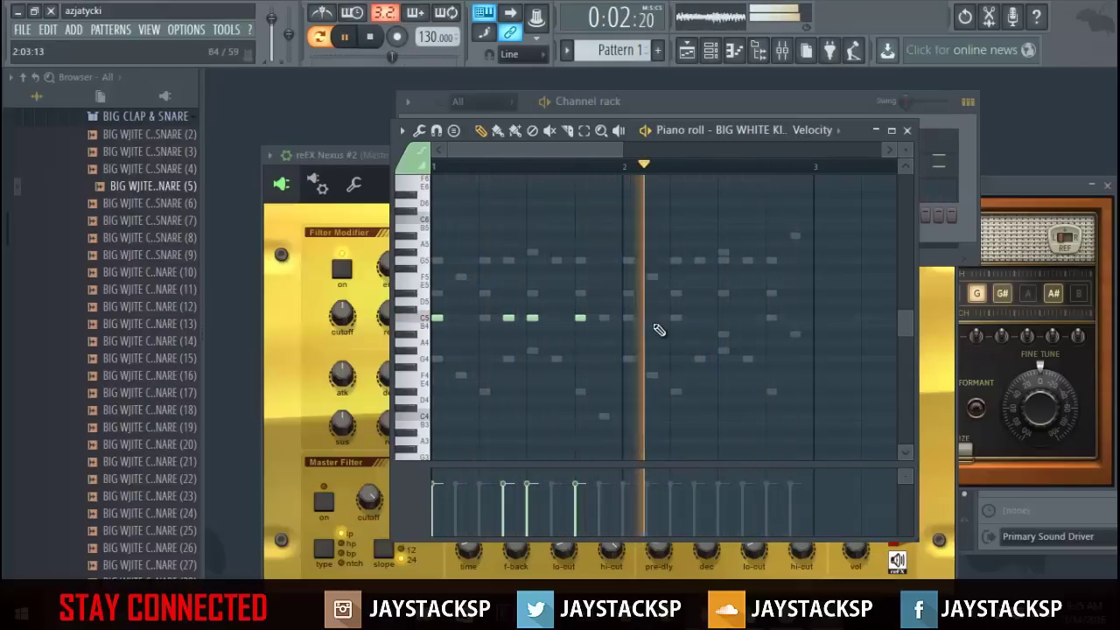
key("space")
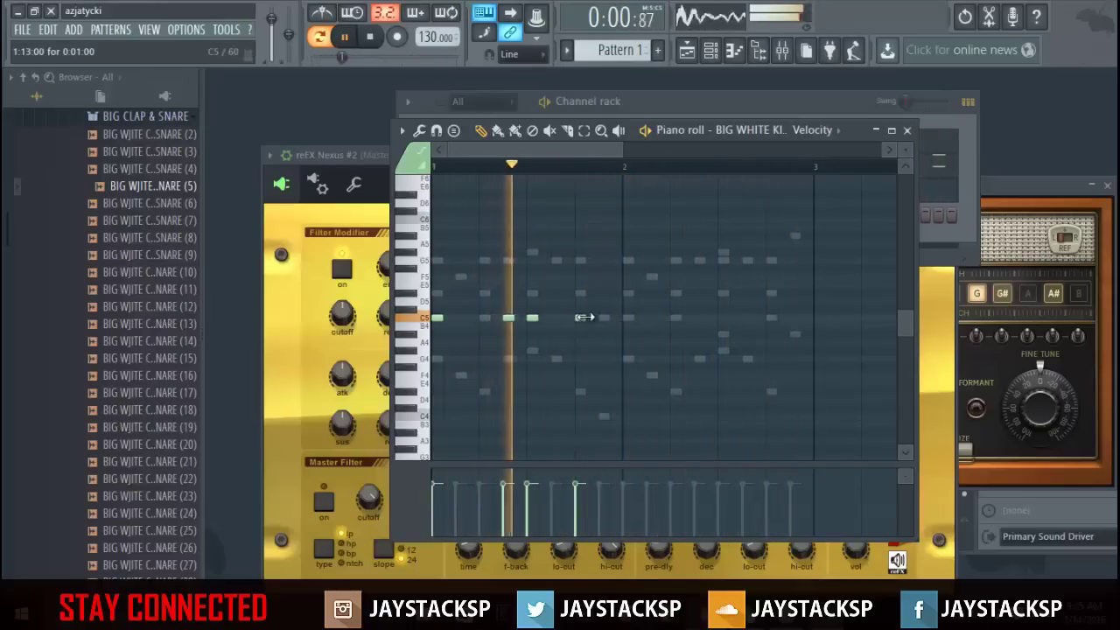
Remove the kick on step 13 of bar 1 and place C5 kicks on steps 1 and 9 of bar 2
left_click(626, 319)
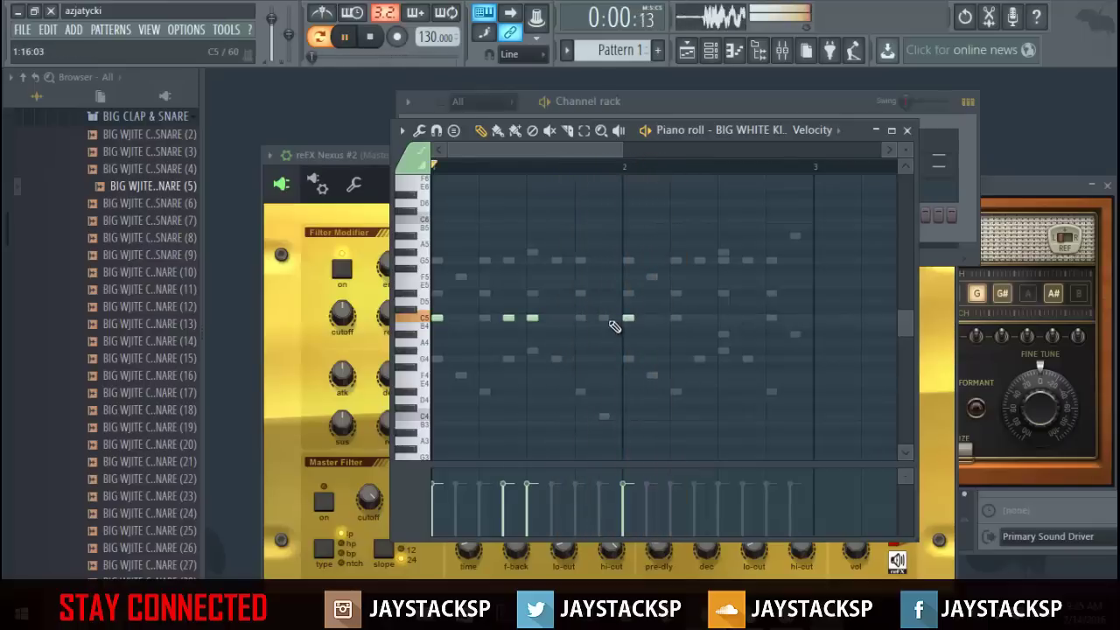
left_click(602, 319)
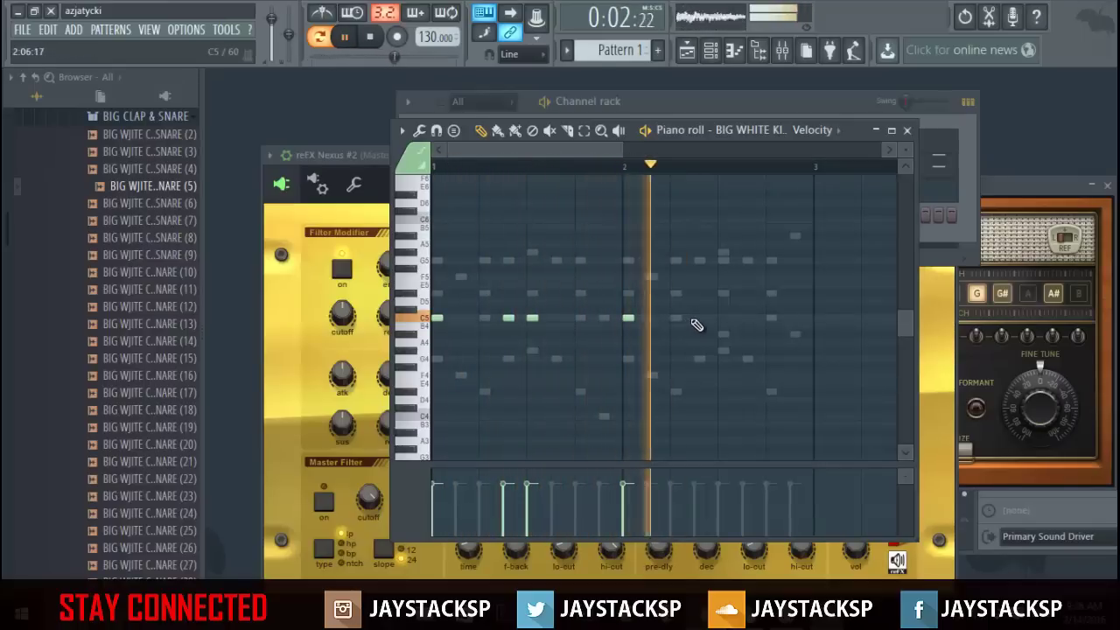
left_click(758, 318)
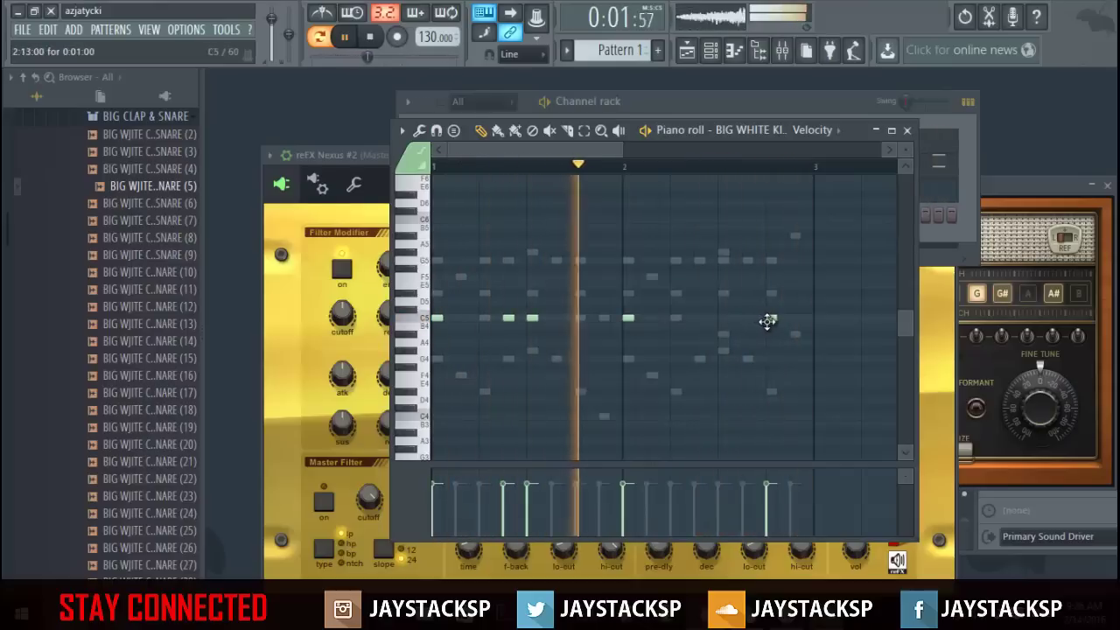
left_click_drag(758, 318, 726, 316)
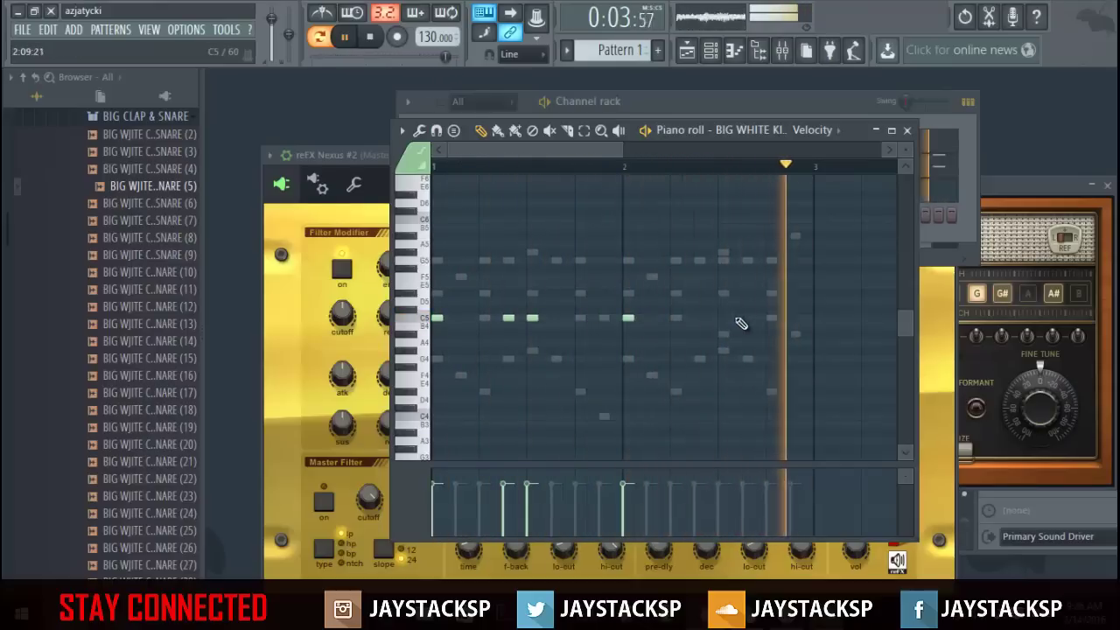
right_click(718, 318)
left_click(720, 322)
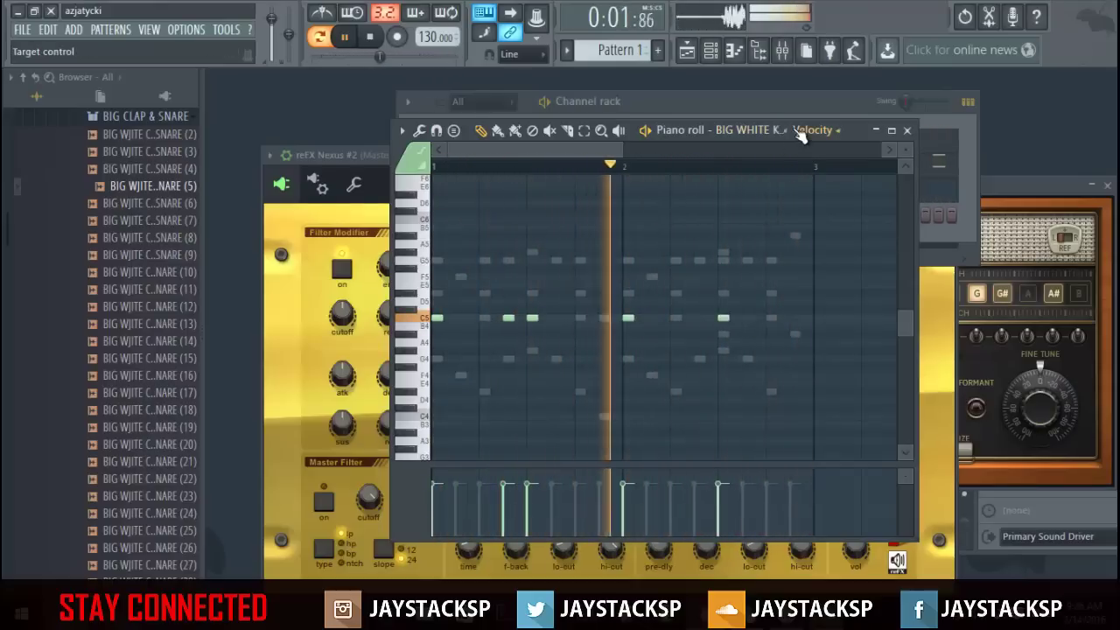
Try C5 claps on step 13 in the BIG WJITE CLAP & SNARE (5) piano roll, and remove them
left_click(770, 129)
left_click(787, 209)
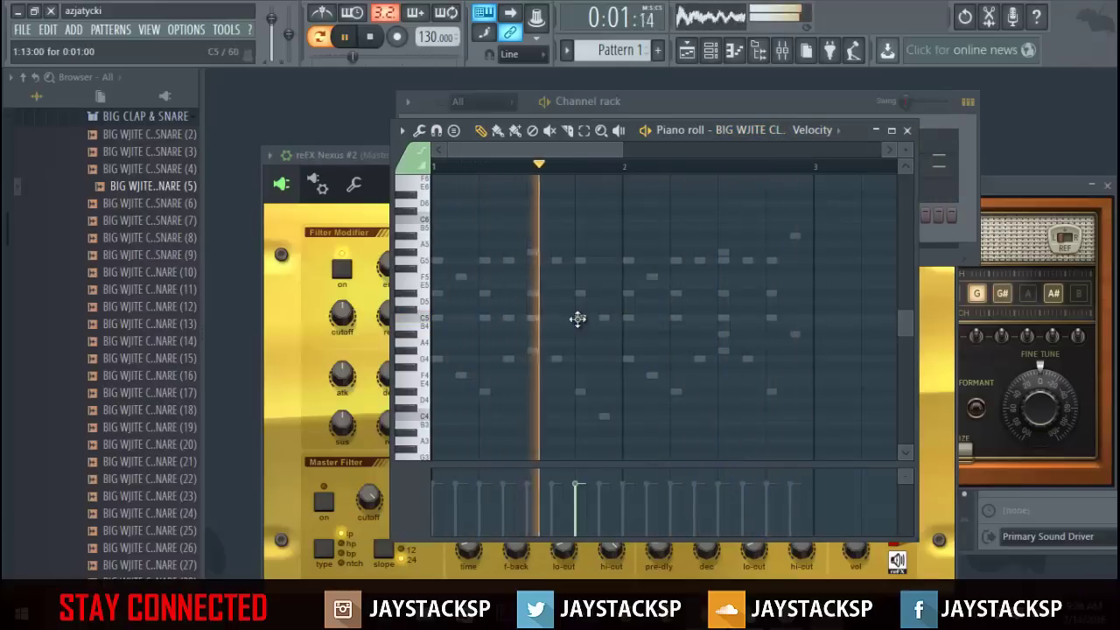
left_click(771, 320)
right_click(769, 319)
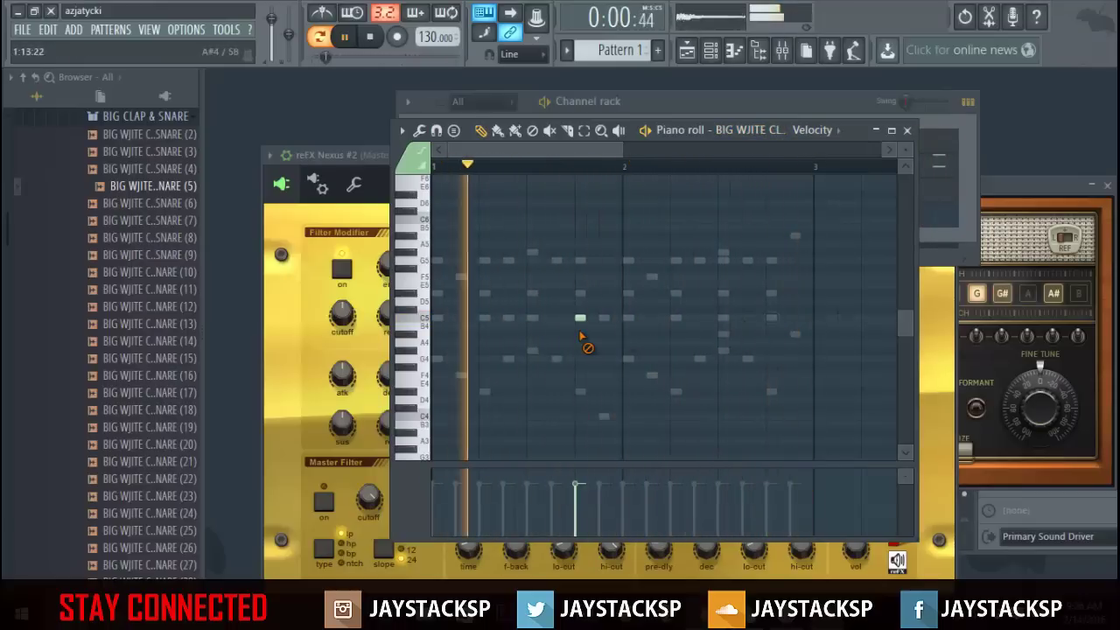
right_click(581, 318)
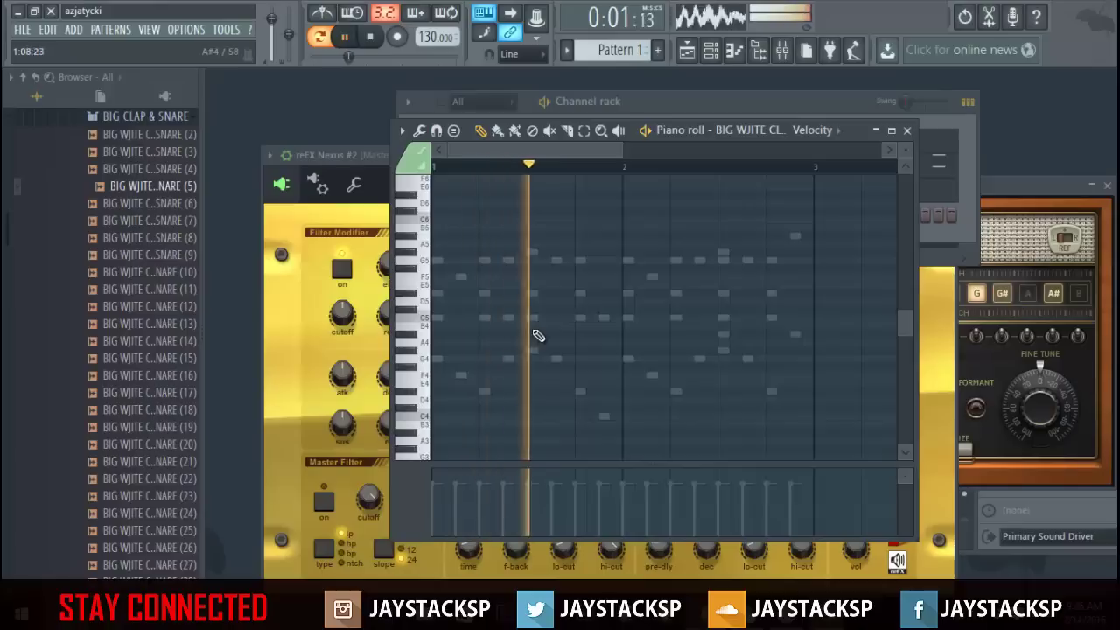
key("space")
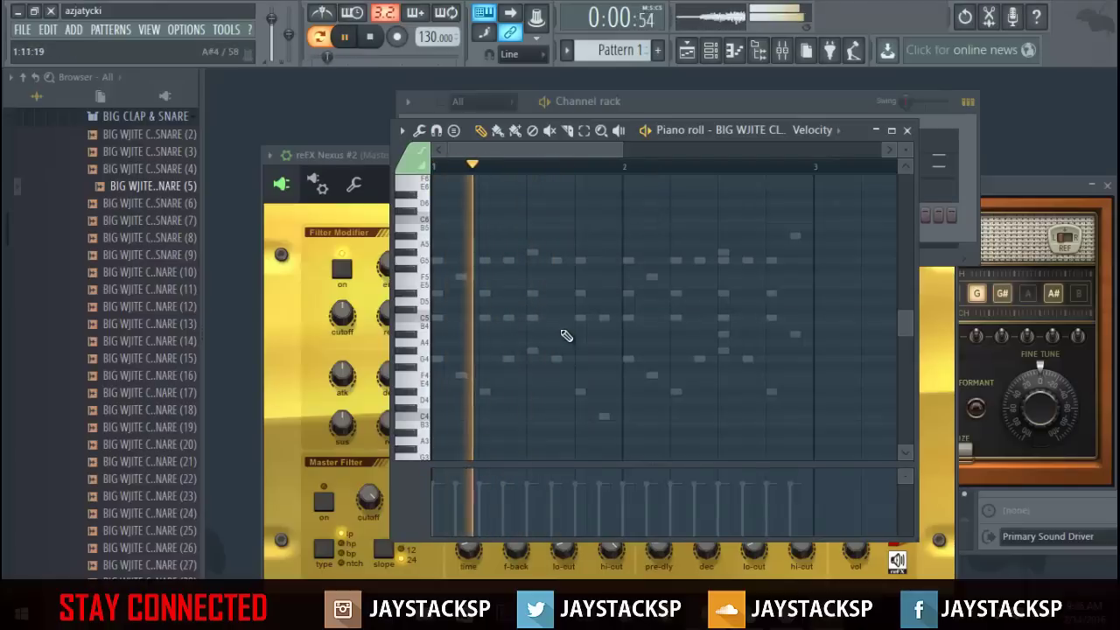
Stop playback and clear all notes from the BIG WHITE KICK 20 piano roll
key("space")
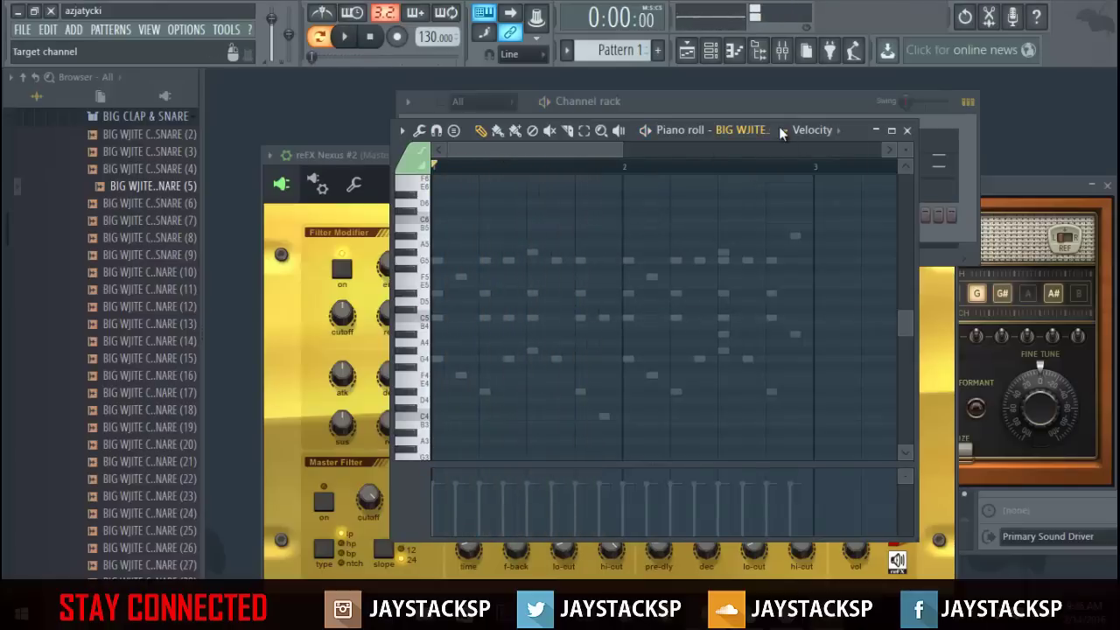
left_click(783, 131)
left_click(790, 195)
key("ctrl+a")
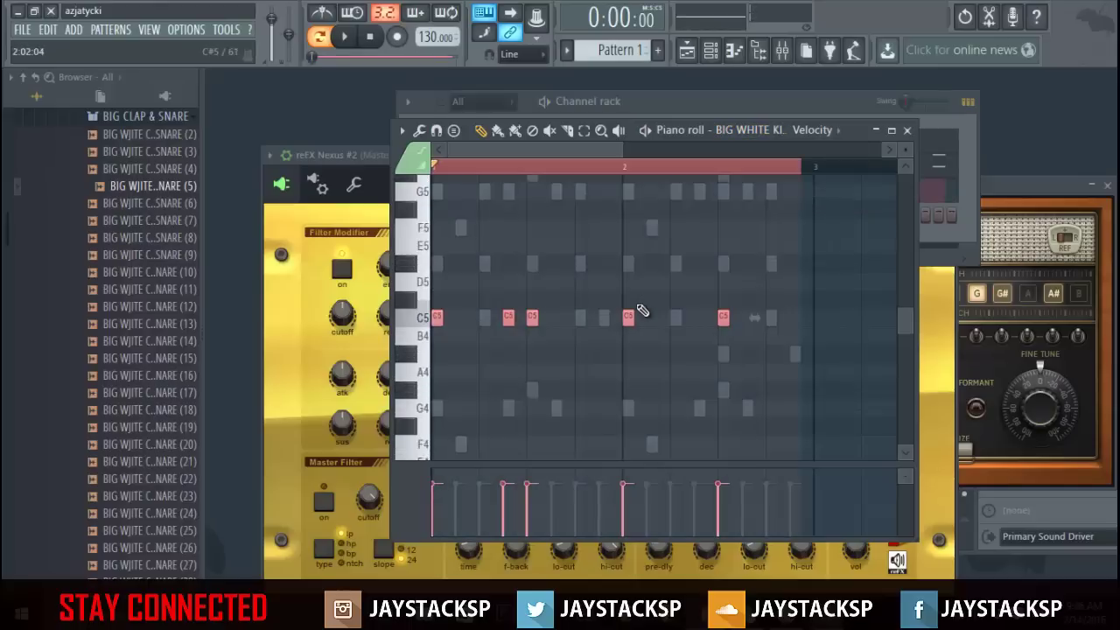
In the BIG WJITE CLAP & SNARE (5) piano roll, place C5 claps on step 9 of bars 1 and 2
left_click(760, 131)
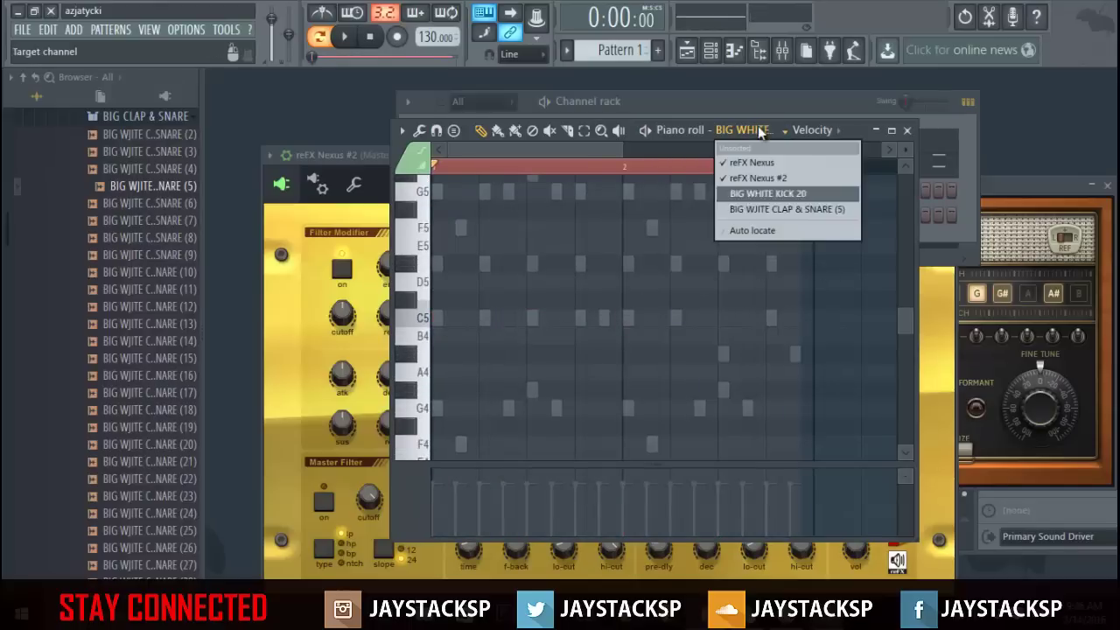
left_click(761, 210)
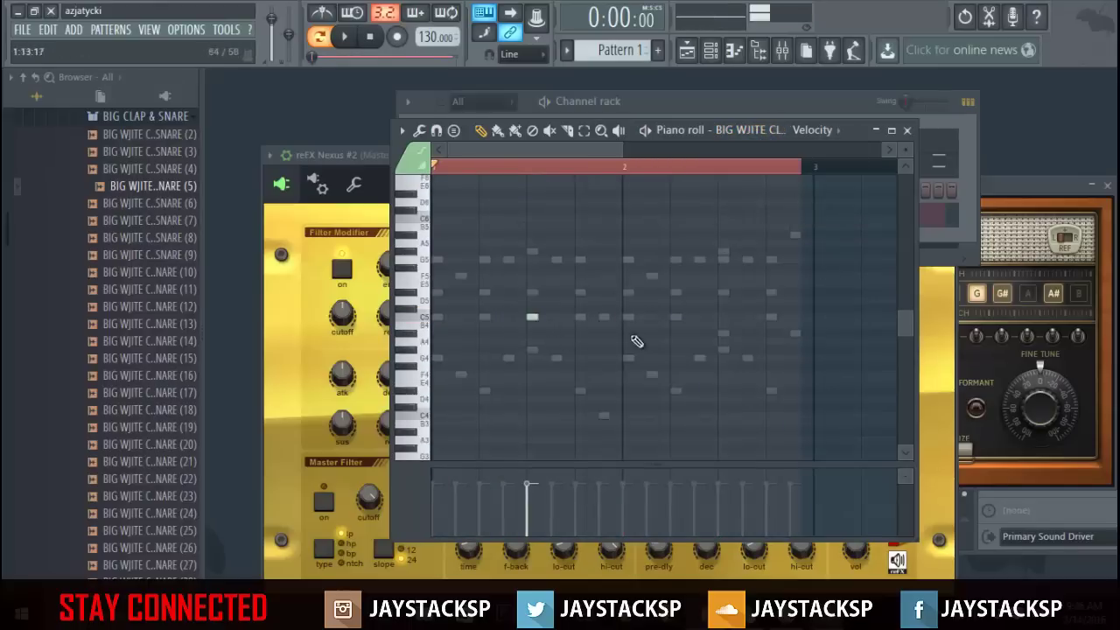
left_click(723, 317)
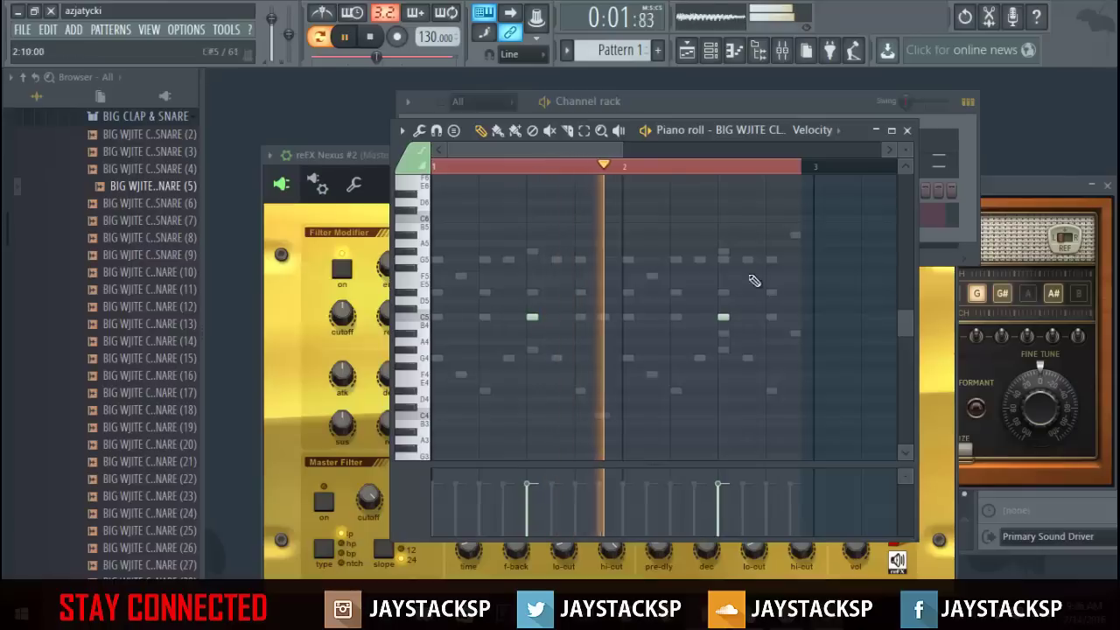
In the BIG WHITE KICK 20 piano roll, place C5 kicks on steps 1, 7, 13 and 15 of bar 1
left_click(788, 131)
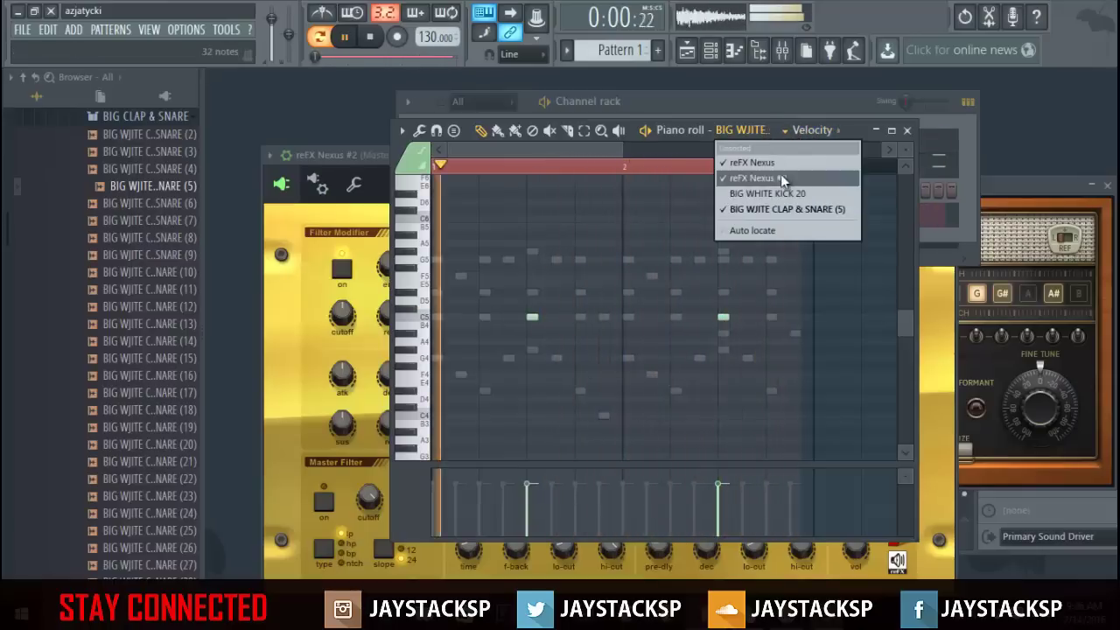
left_click(790, 196)
key("space")
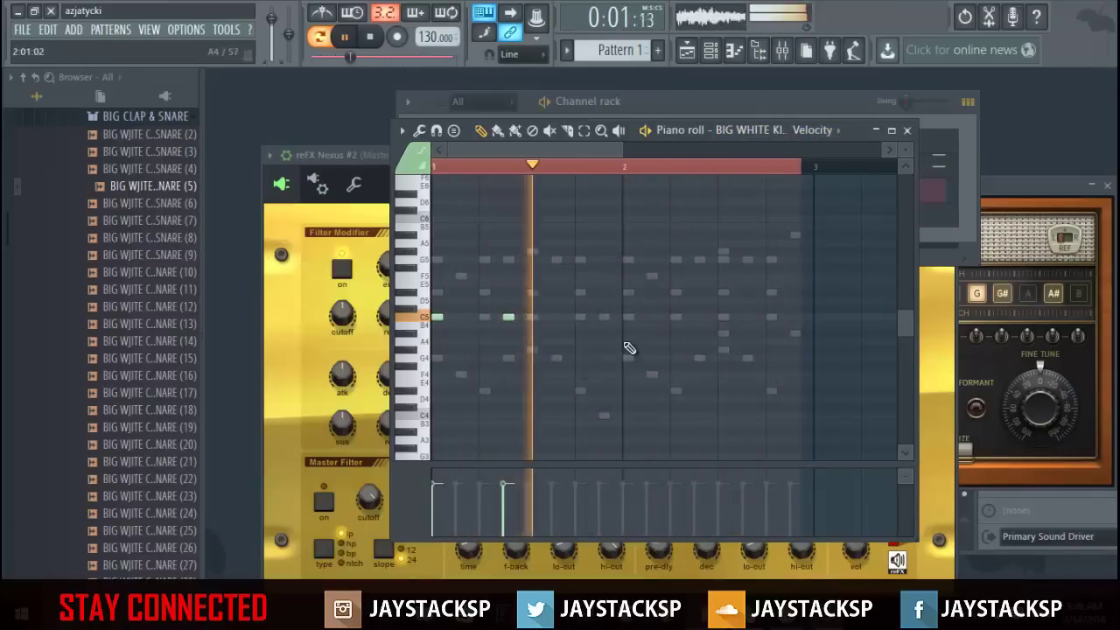
left_click(580, 316)
left_click(604, 318)
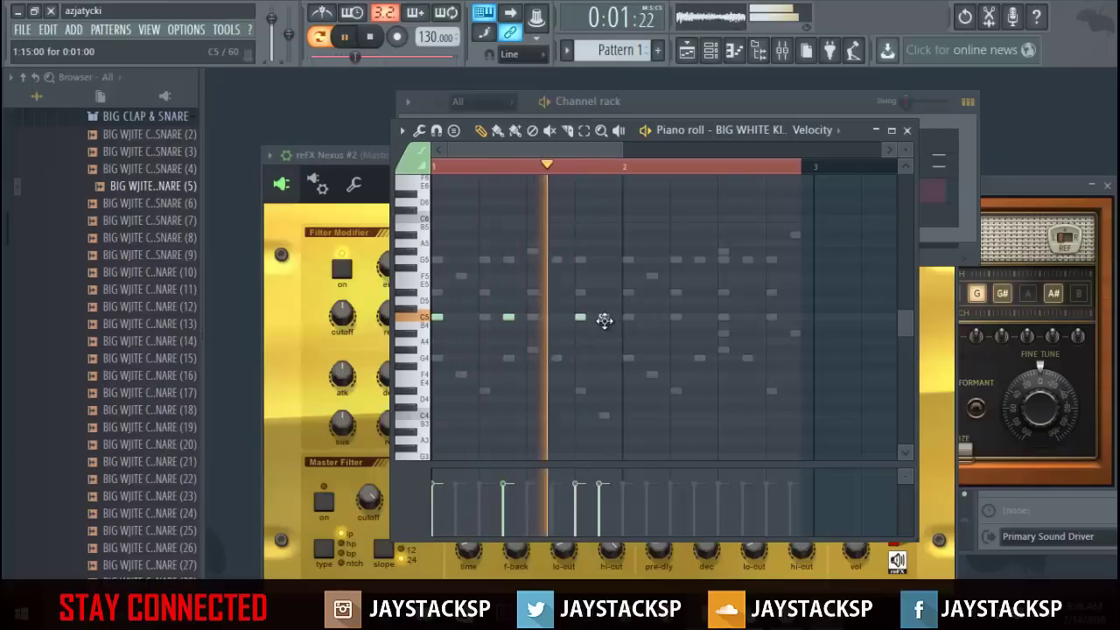
key("space")
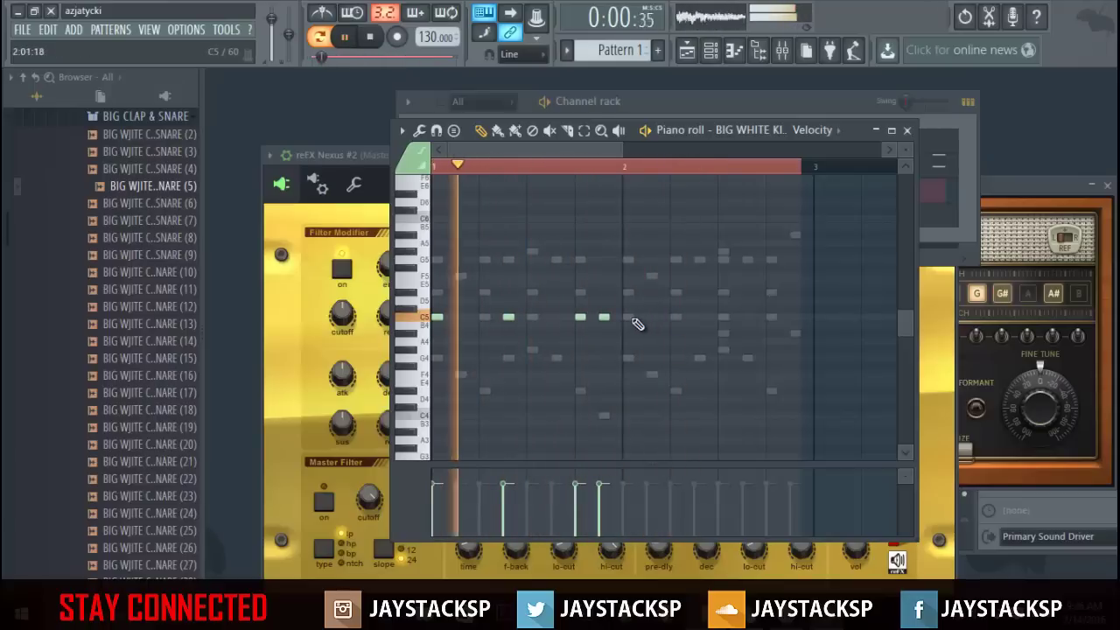
Add C5 kicks on steps 3, 6, 7, 11 and 15 of bar 2 and close the piano roll
left_click(637, 318)
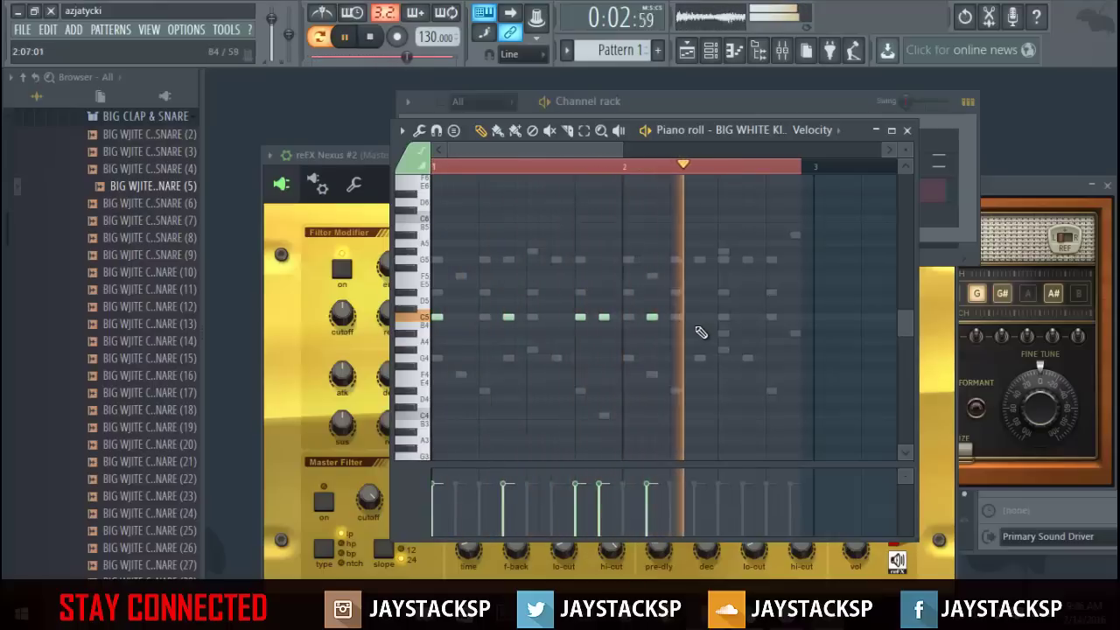
left_click(687, 318)
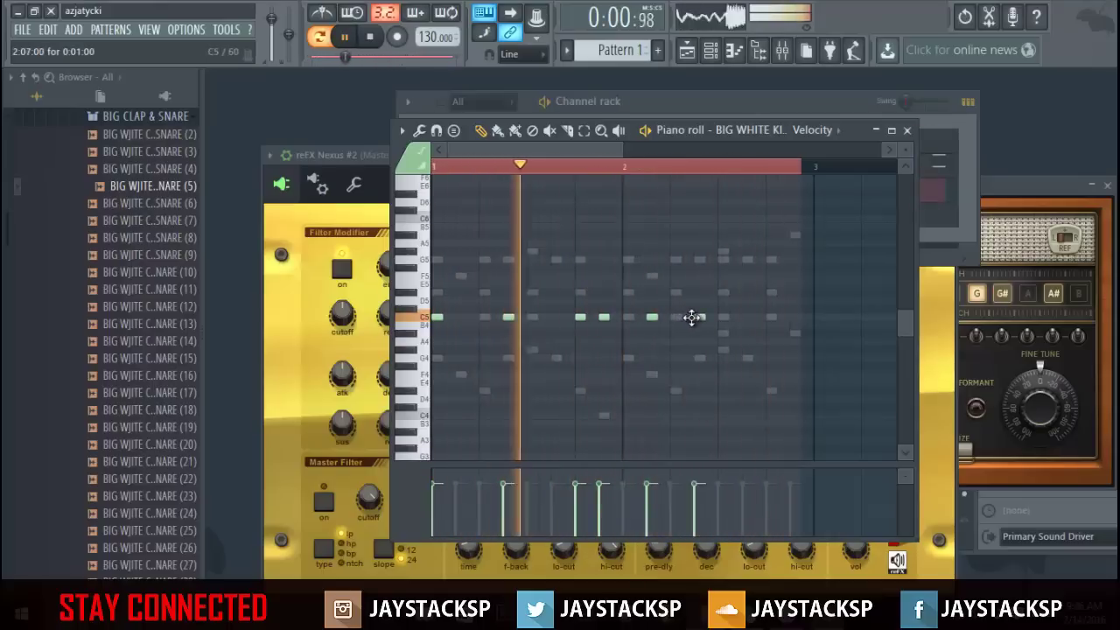
left_click(695, 318)
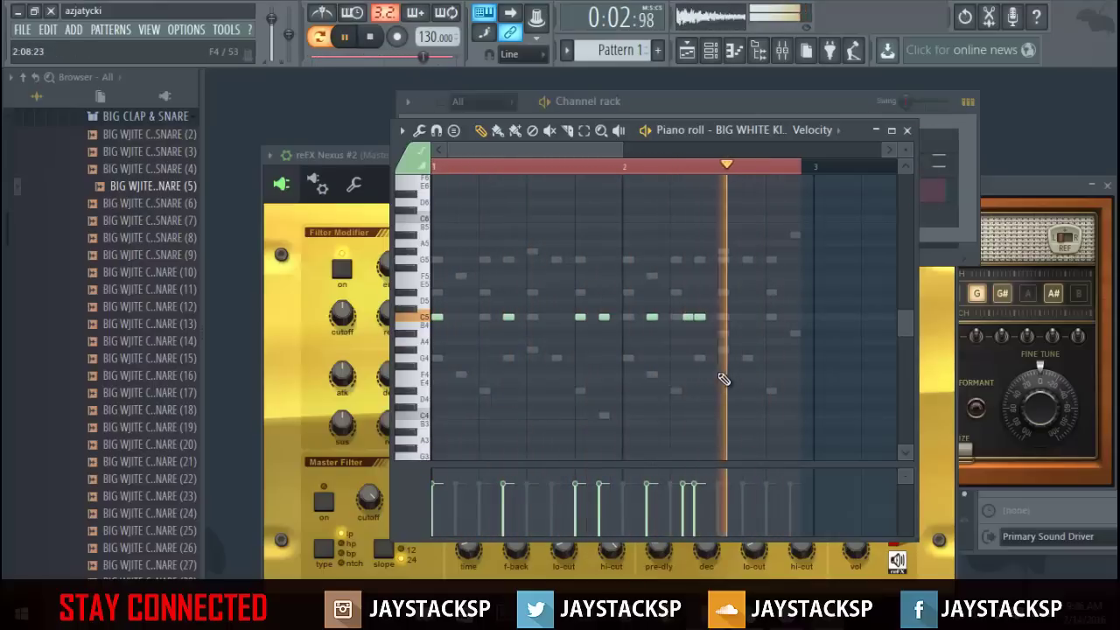
left_click(749, 319)
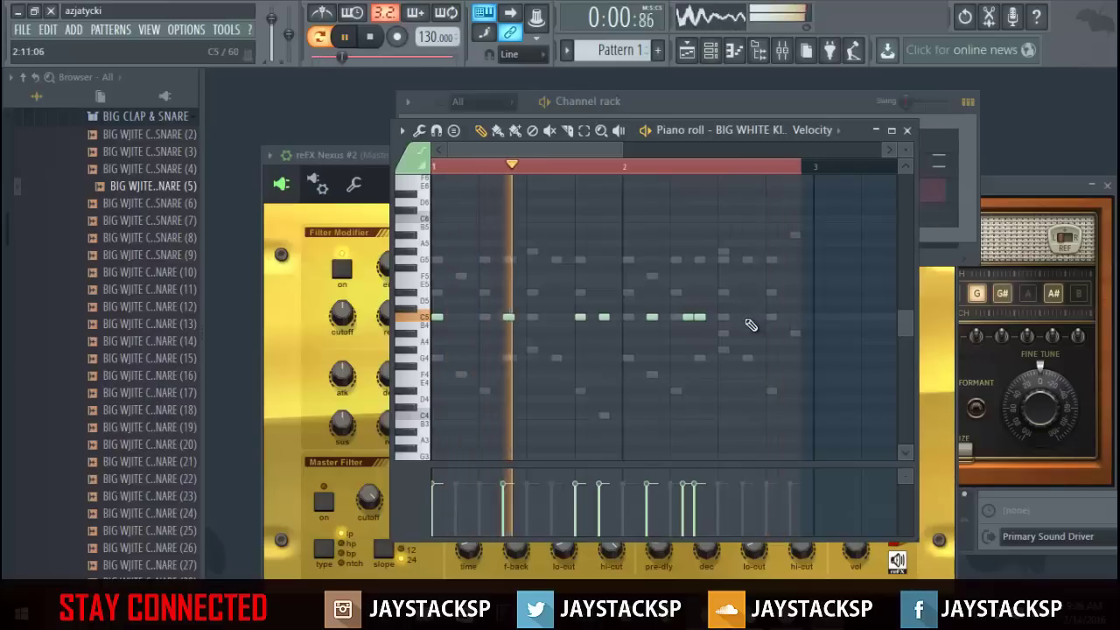
left_click(792, 318)
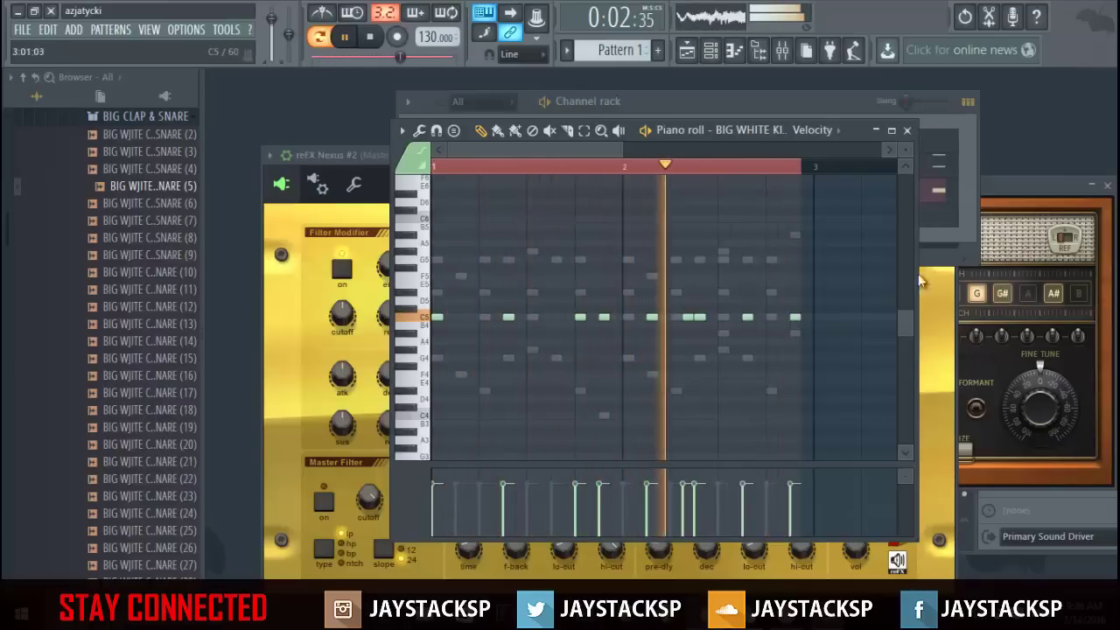
left_click(906, 129)
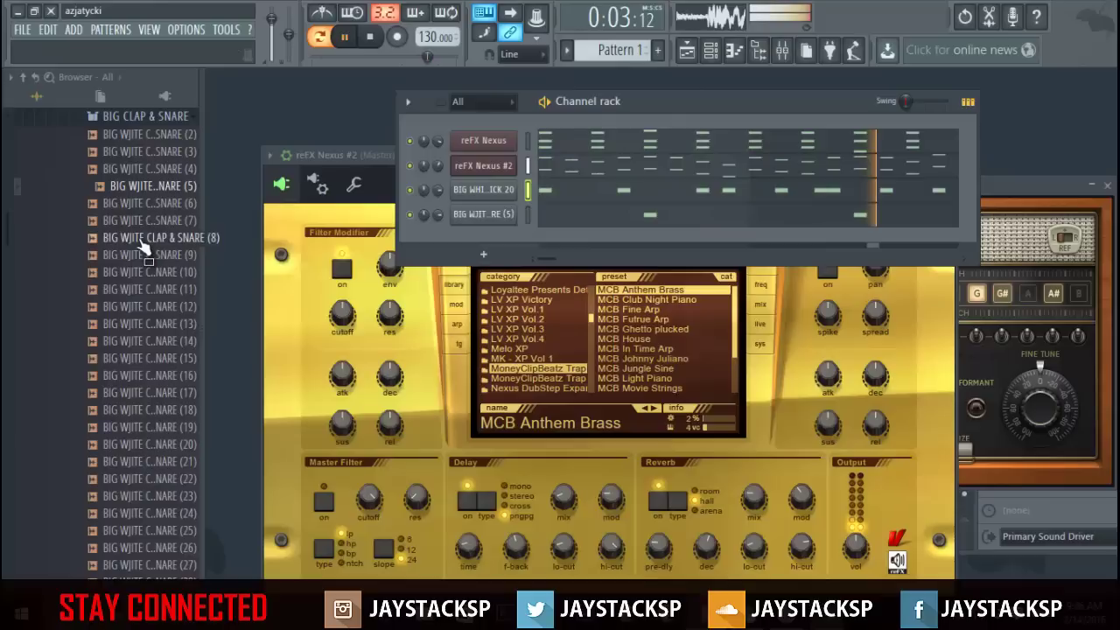
Add BIG WHITE CHANTS (13) from the BIG CHANTS folder as a new channel and open its piano roll
left_click(147, 340)
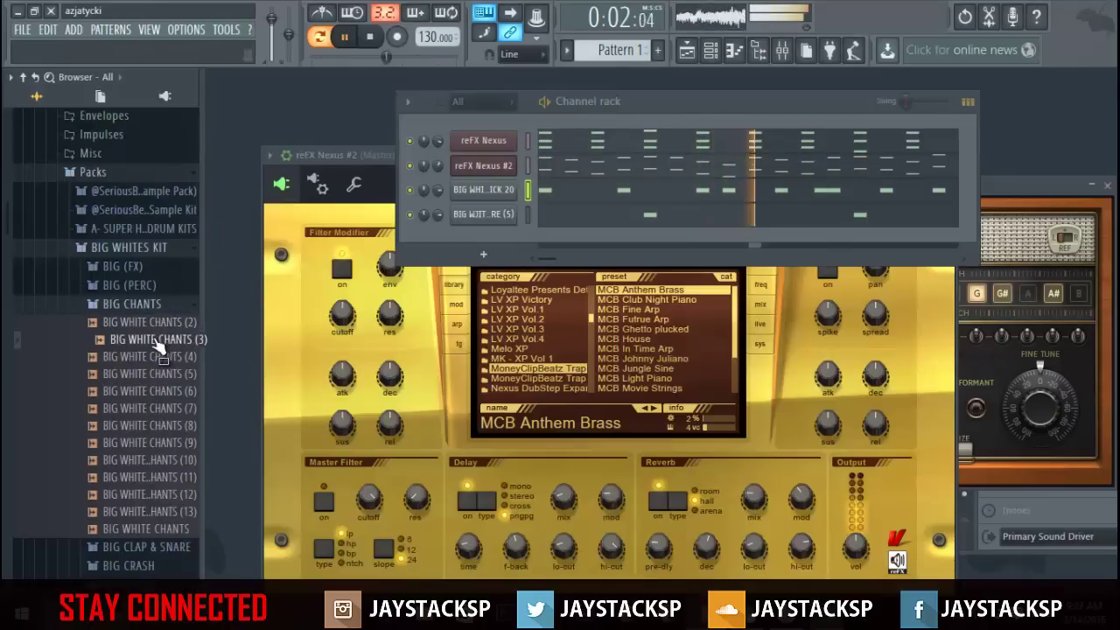
left_click(170, 515)
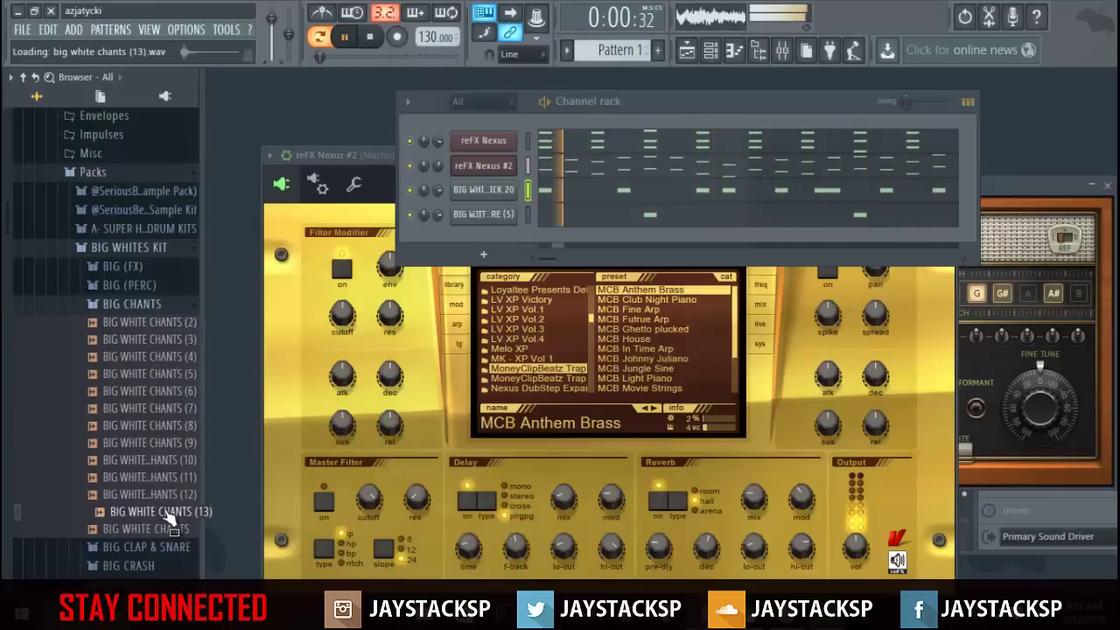
left_click_drag(556, 404, 496, 242)
right_click(517, 238)
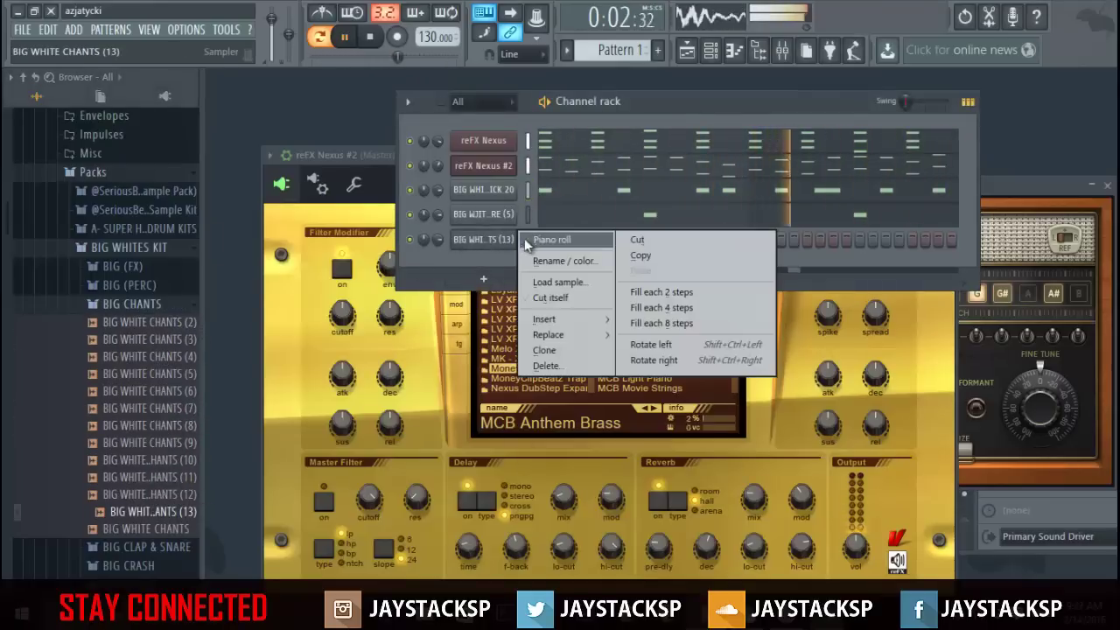
left_click(528, 241)
Place C5 chant notes on steps 5 and 13 of bars 1 and 2, and close the piano roll
left_click(484, 318)
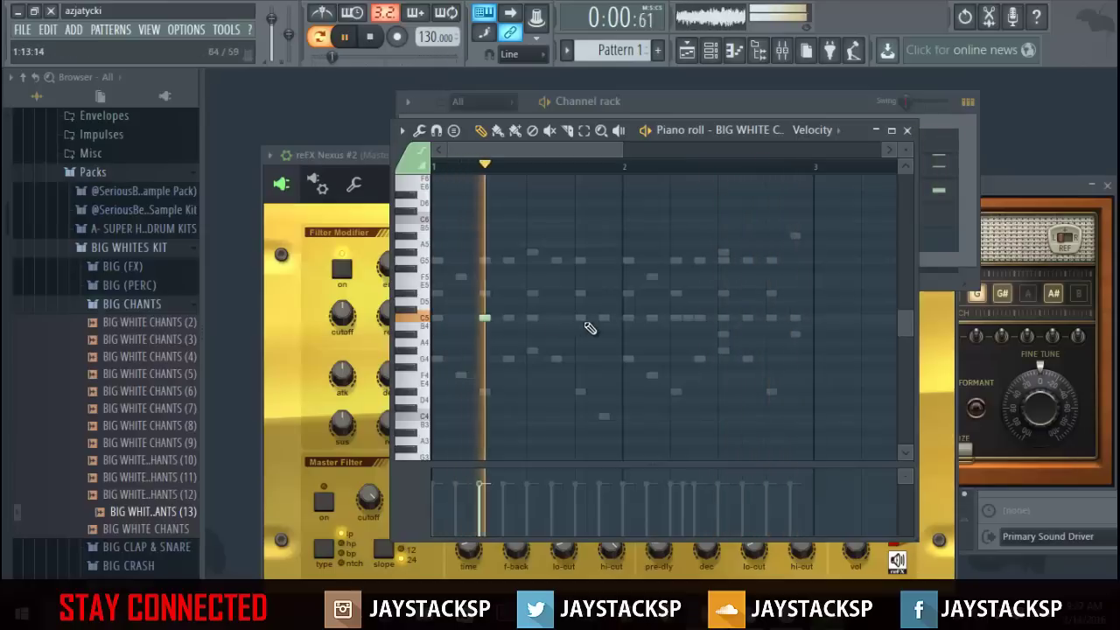
left_click(577, 318)
left_click(674, 318)
left_click(769, 327)
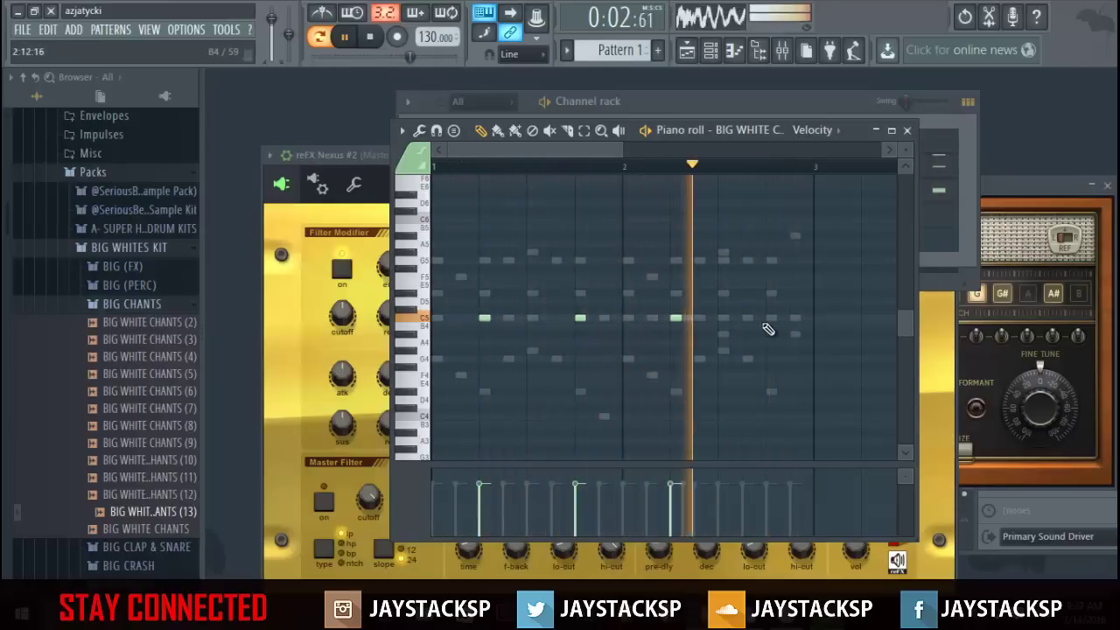
left_click_drag(771, 327, 773, 318)
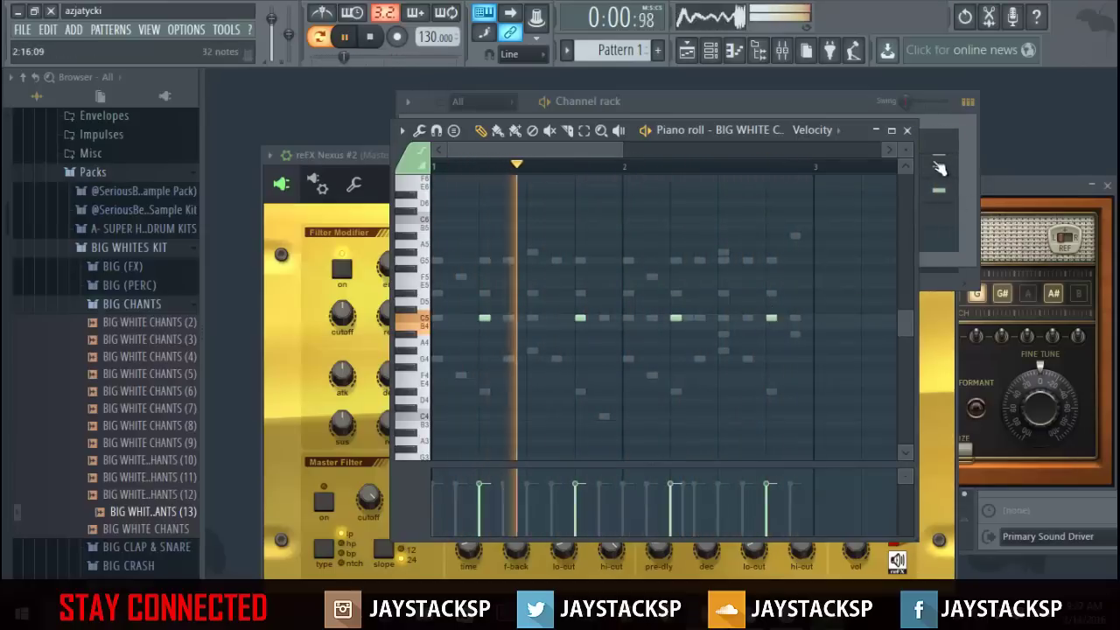
left_click(907, 131)
Add BIG PERC (12) from the BIG (PERC) folder as a new channel and open its piano roll
left_click(122, 307)
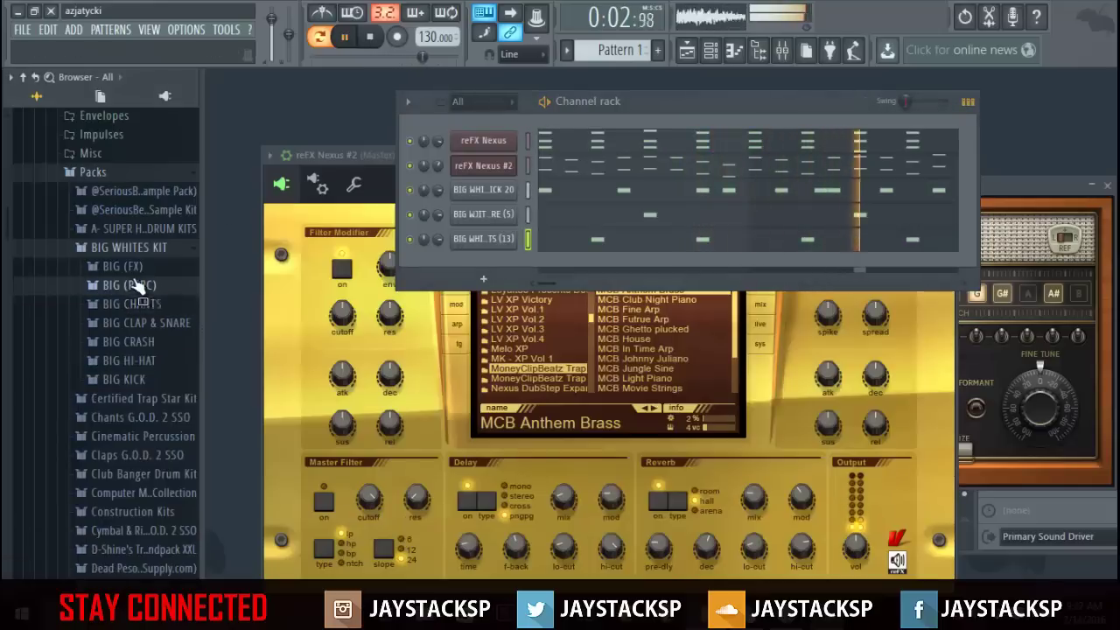
left_click(122, 285)
left_click_drag(624, 273, 492, 258)
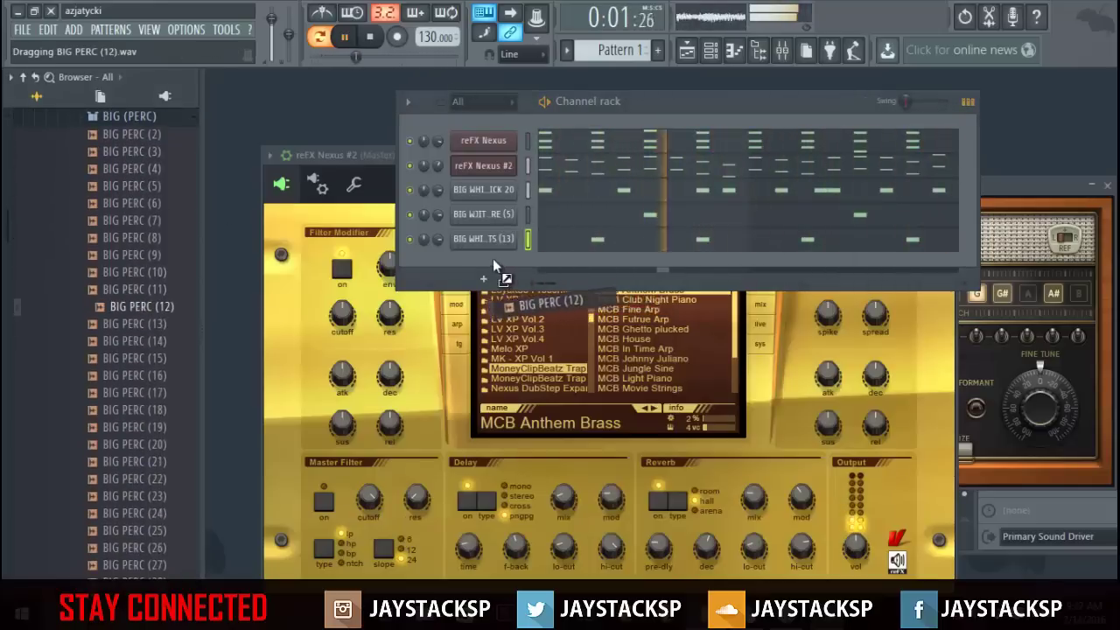
right_click(492, 261)
left_click(570, 266)
Place C5 percussion hits on steps 3, 7, 11 and 15 of bars 1 and 2, and close the piano roll
left_click(459, 318)
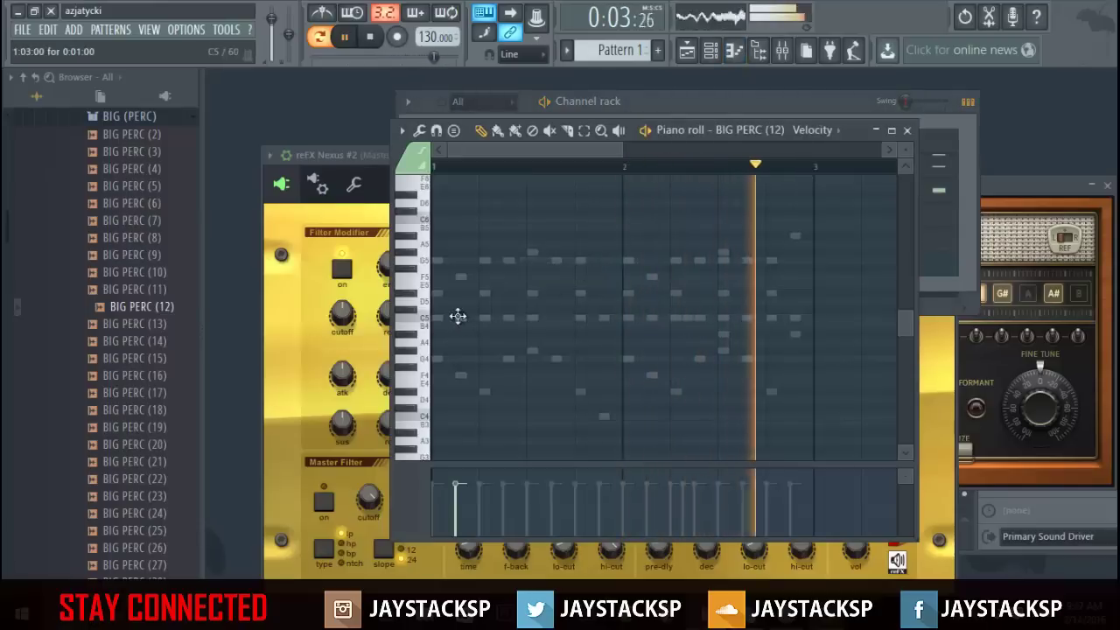
left_click(508, 318)
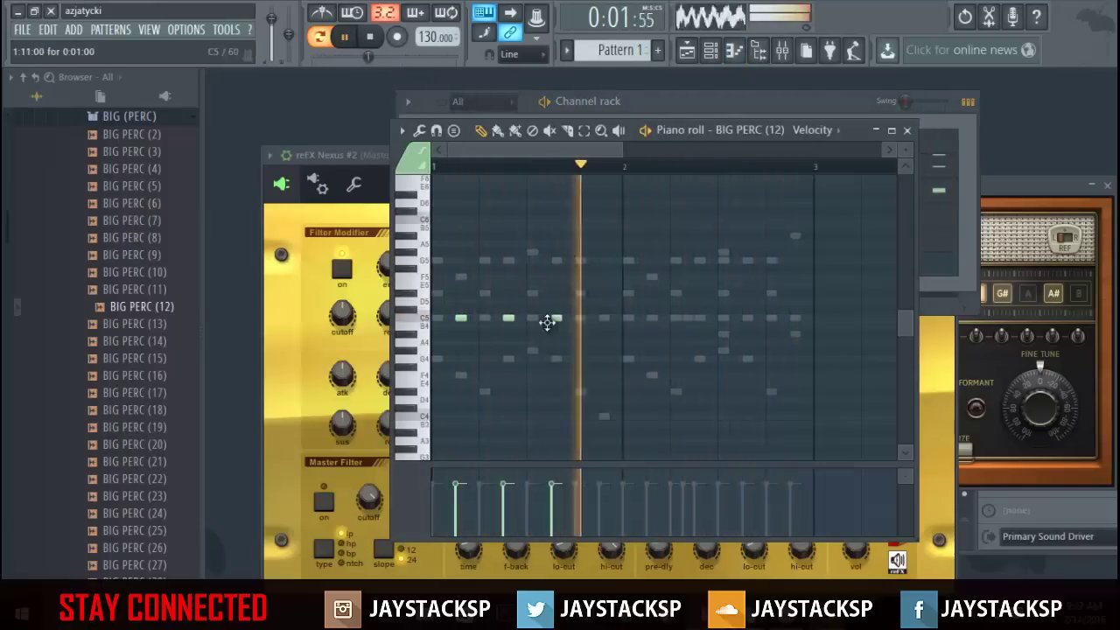
left_click(553, 320)
left_click(601, 318)
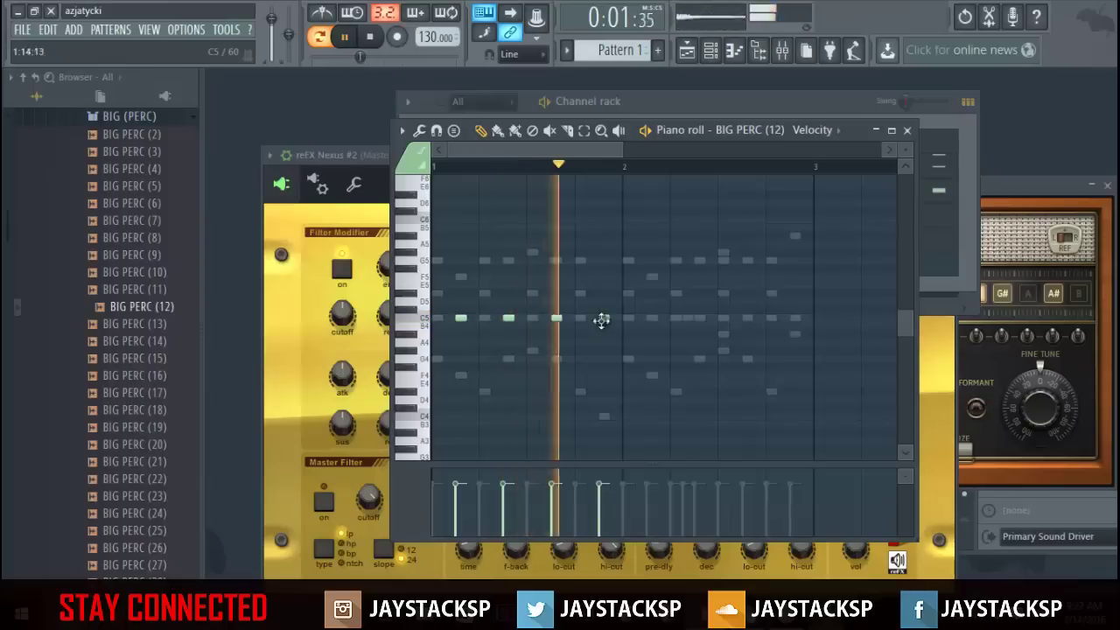
left_click(648, 317)
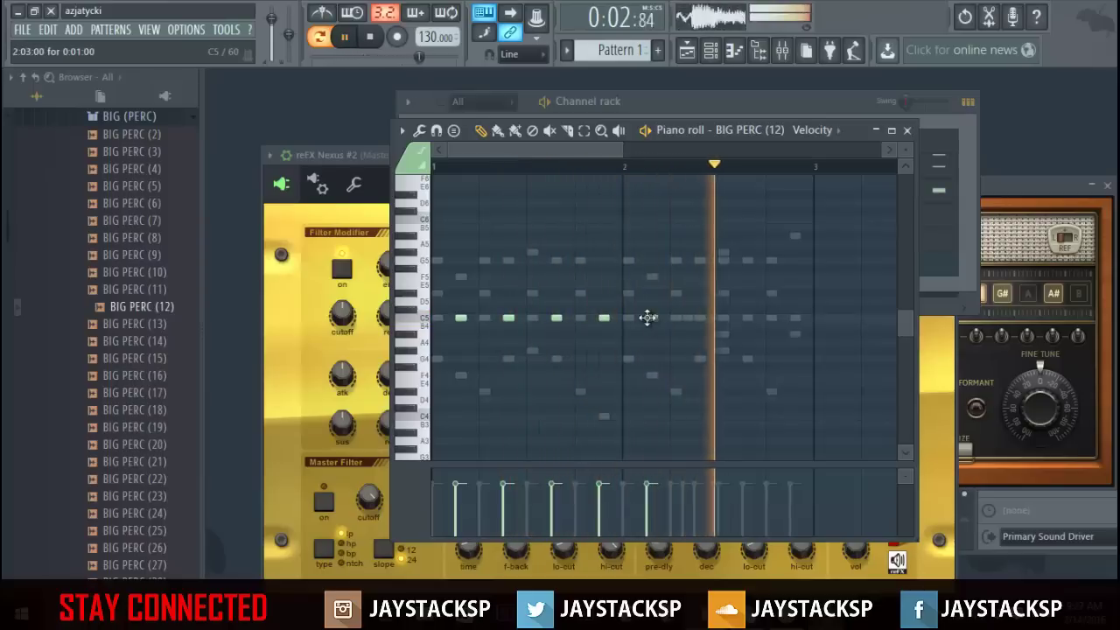
left_click(697, 318)
left_click(745, 320)
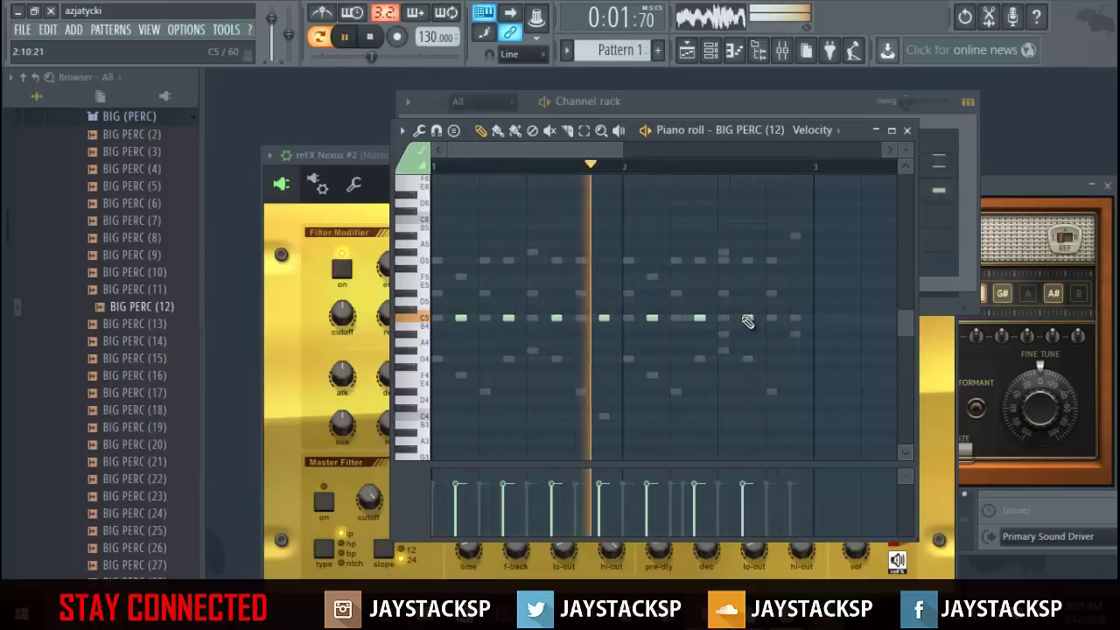
left_click(792, 318)
key("F7")
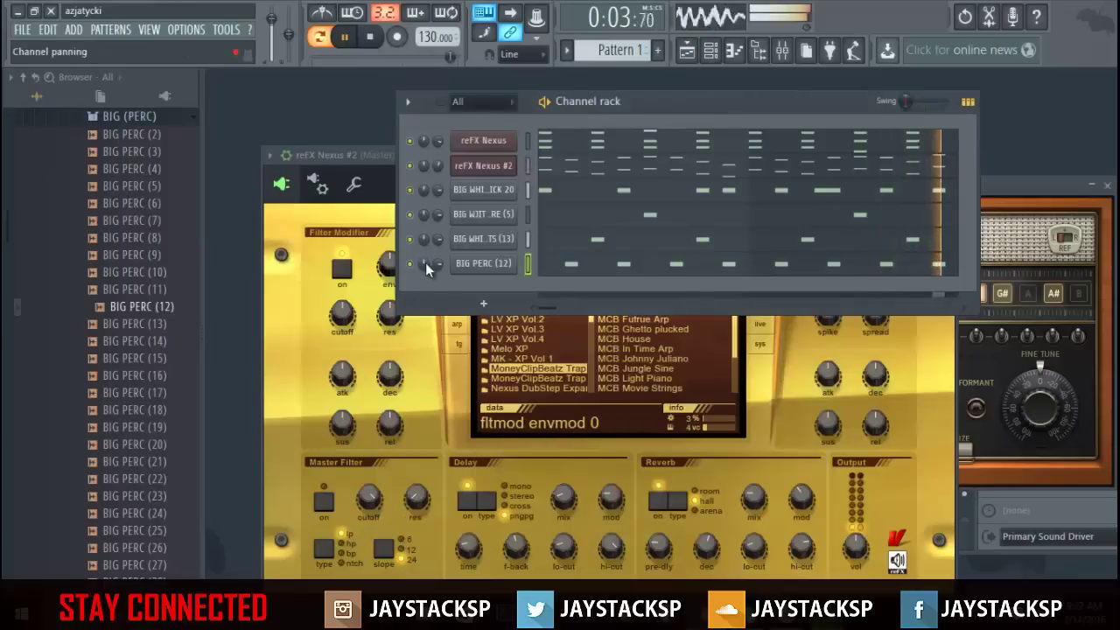
Replace the percussion channel's sample with BIG PERC (10), keeping its pattern
left_click(161, 272)
left_click_drag(161, 271, 450, 278)
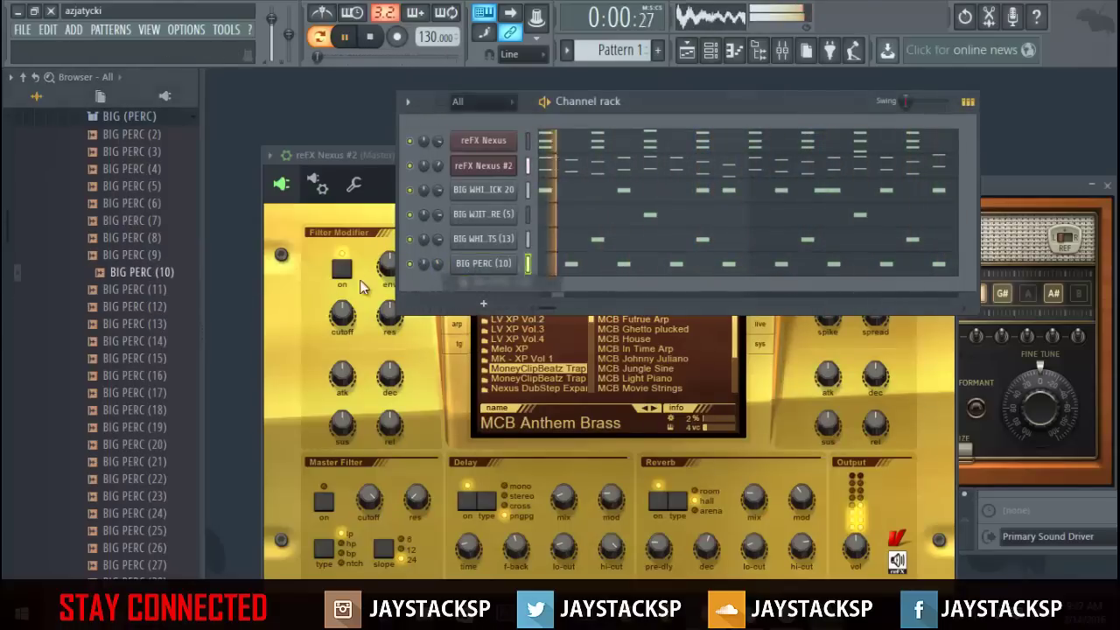
Browse the remaining BIG WHITES KIT percussion and clap and snare samples, collapse the kit folder, and stop playback
left_click(138, 341)
scroll(139, 346, "down", 4)
left_click(138, 343)
scroll(134, 359, "down", 6)
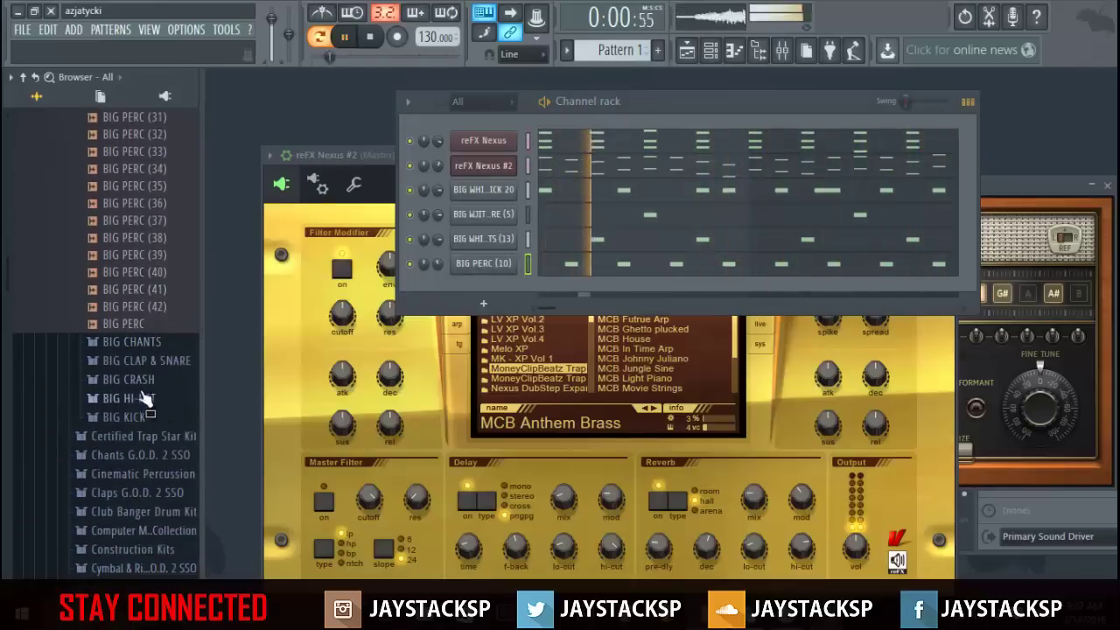
left_click(142, 360)
left_click(160, 324)
scroll(160, 323, "up", 5)
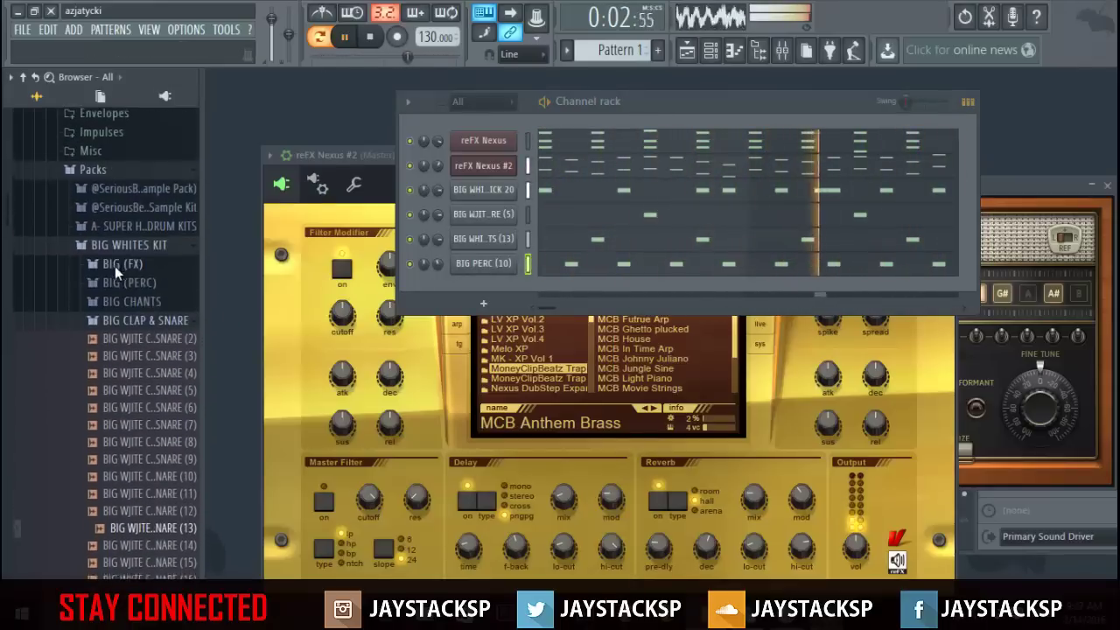
left_click(153, 251)
scroll(144, 289, "up", 8)
scroll(139, 311, "up", 3)
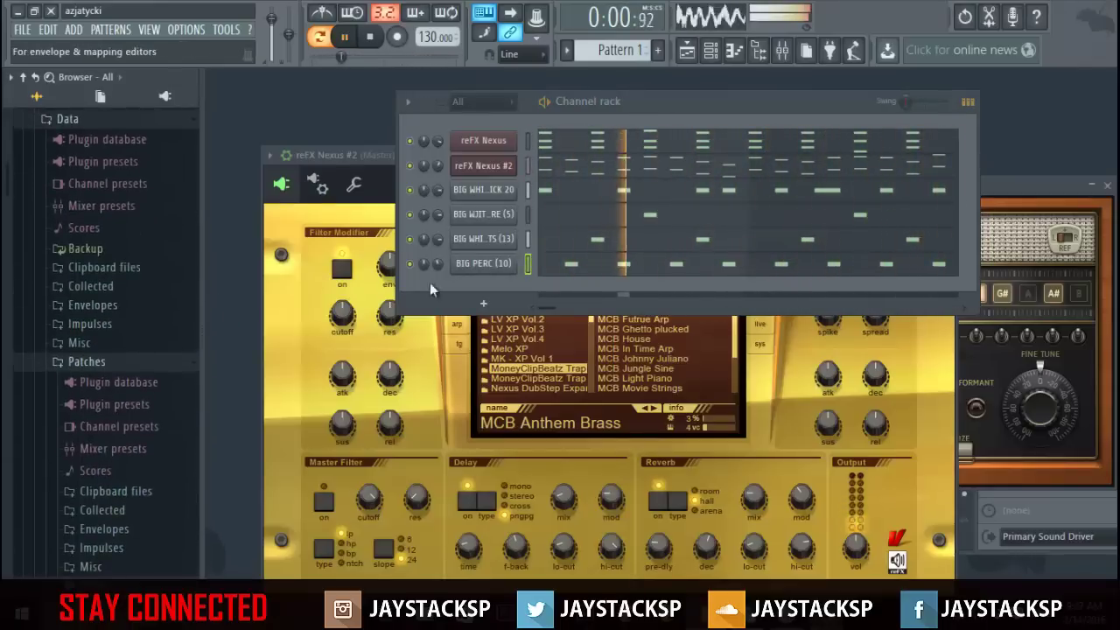
left_click(371, 39)
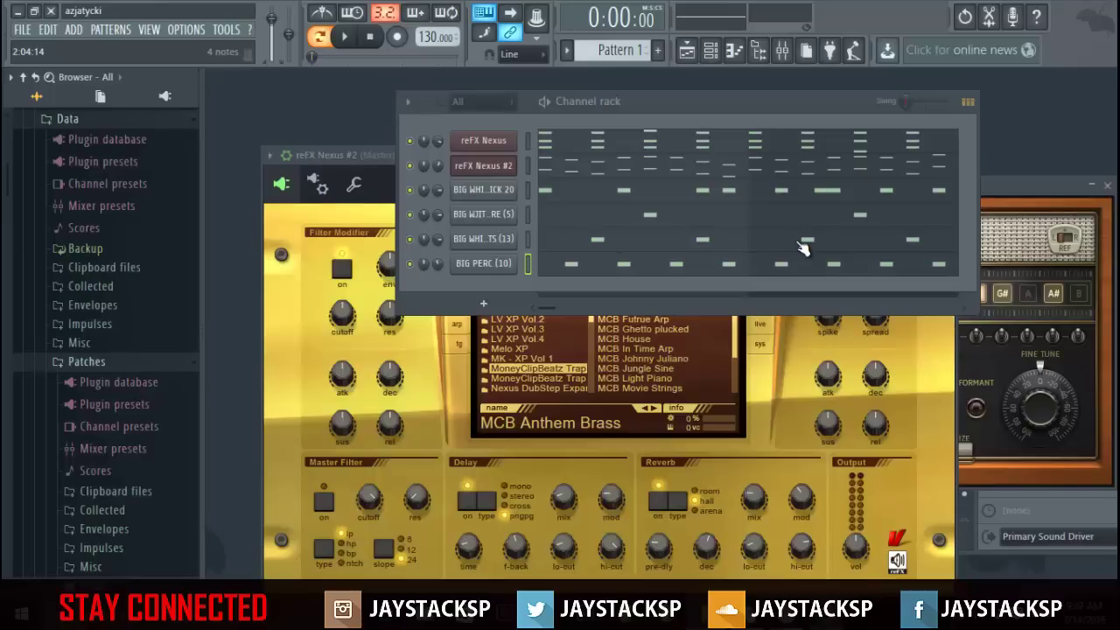
Open the Drunk Motion project, saving the current beat as Tutorial in the Projects folder
left_click(1007, 193)
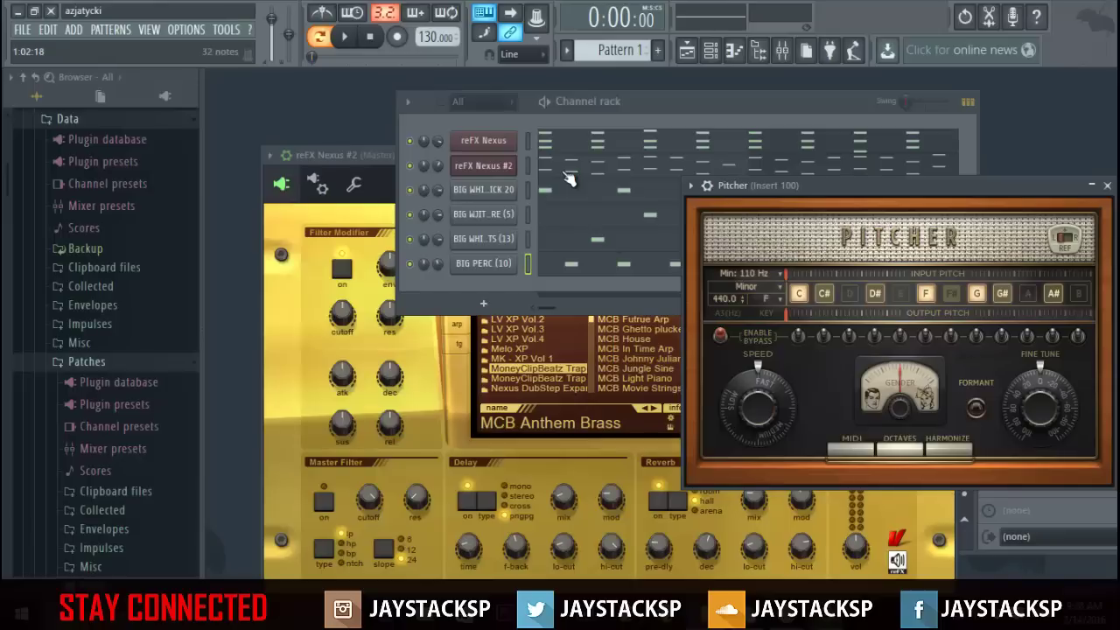
left_click(21, 29)
left_click(40, 189)
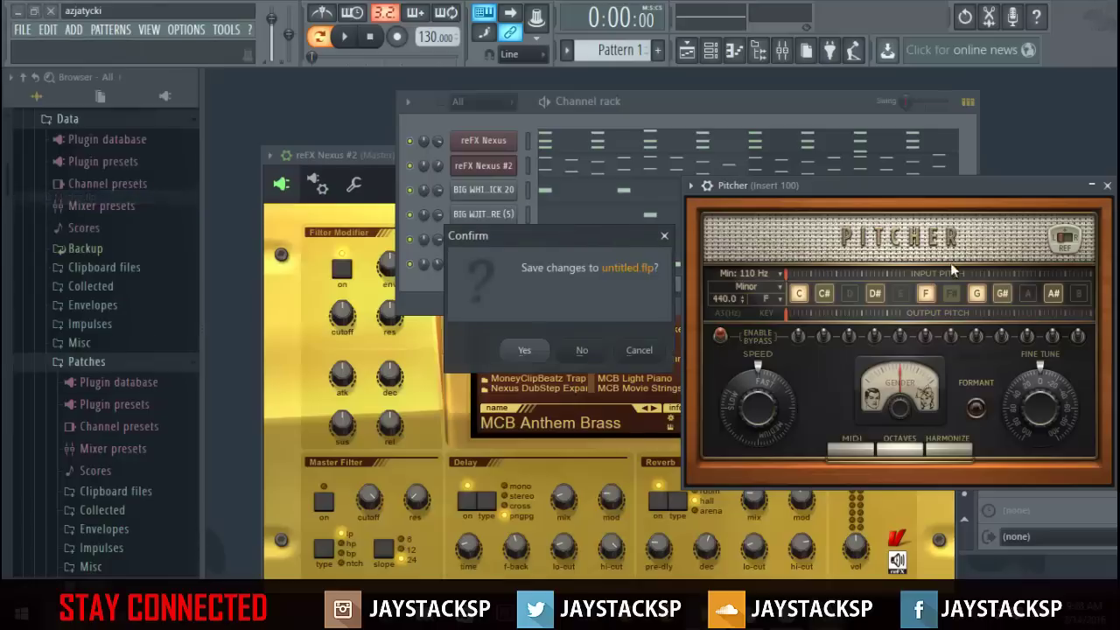
left_click(529, 349)
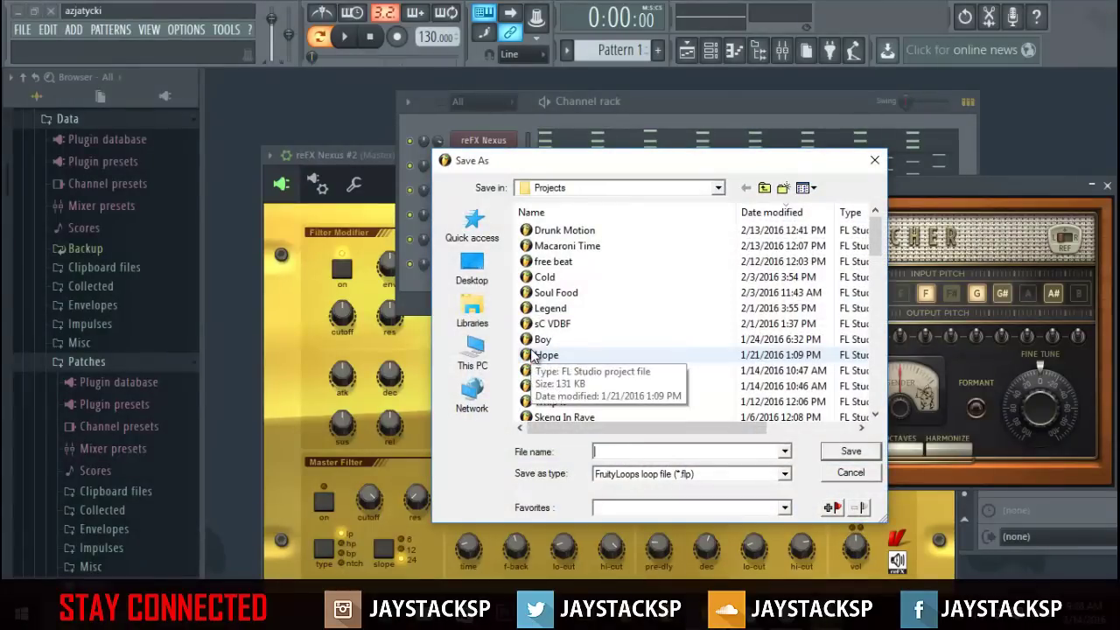
type("Tutorial")
key("Return")
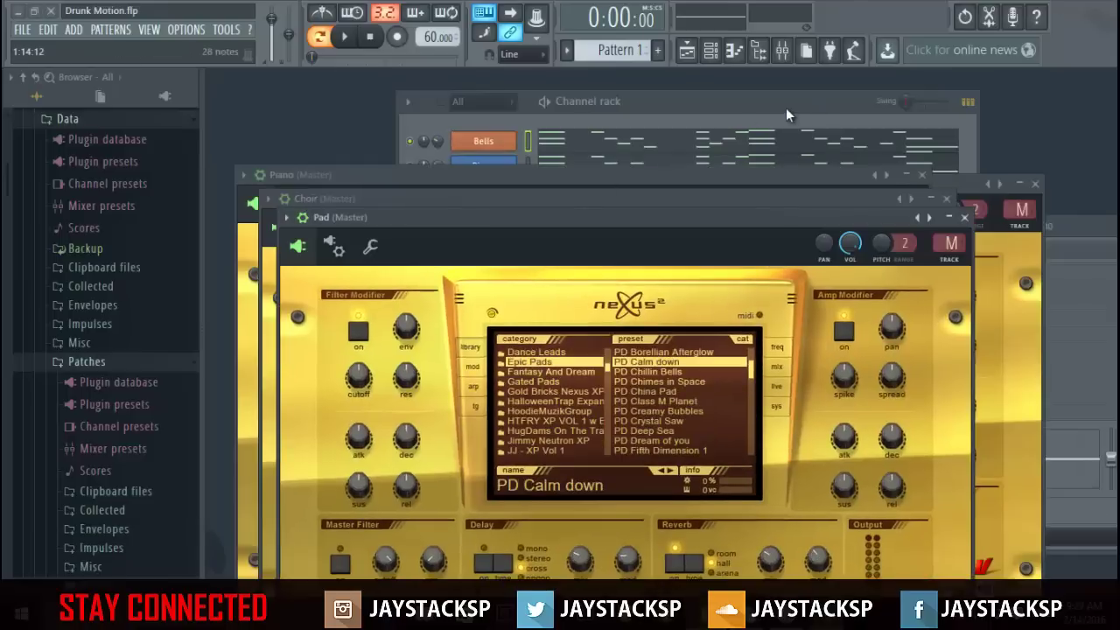
Play the Drunk Motion pattern and bring its channel rack to the front to examine the arrangement
left_click(345, 37)
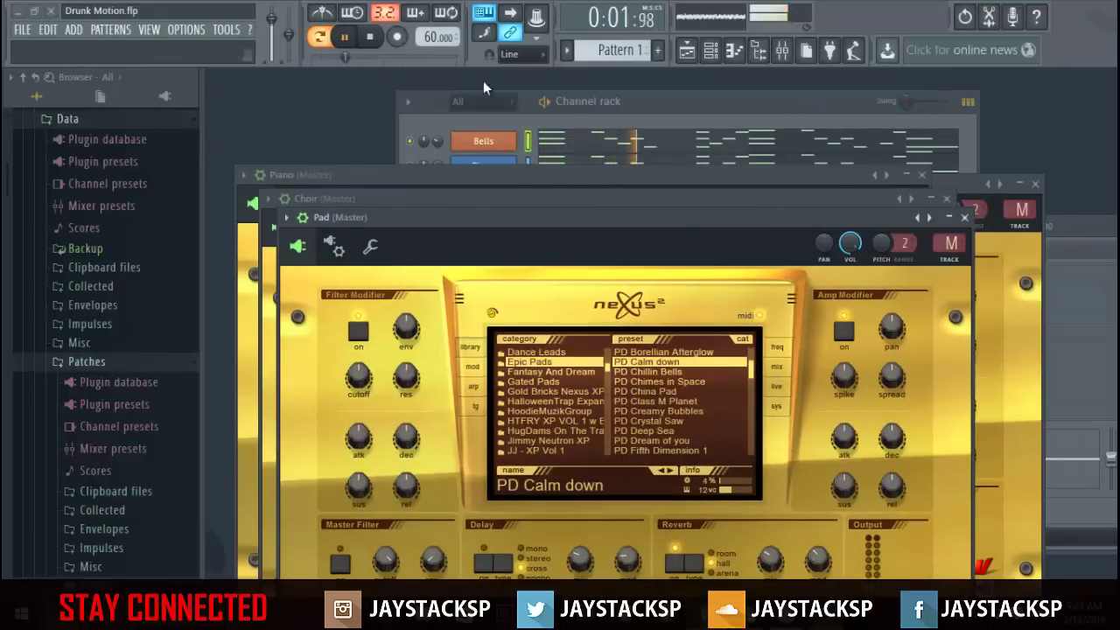
left_click(679, 103)
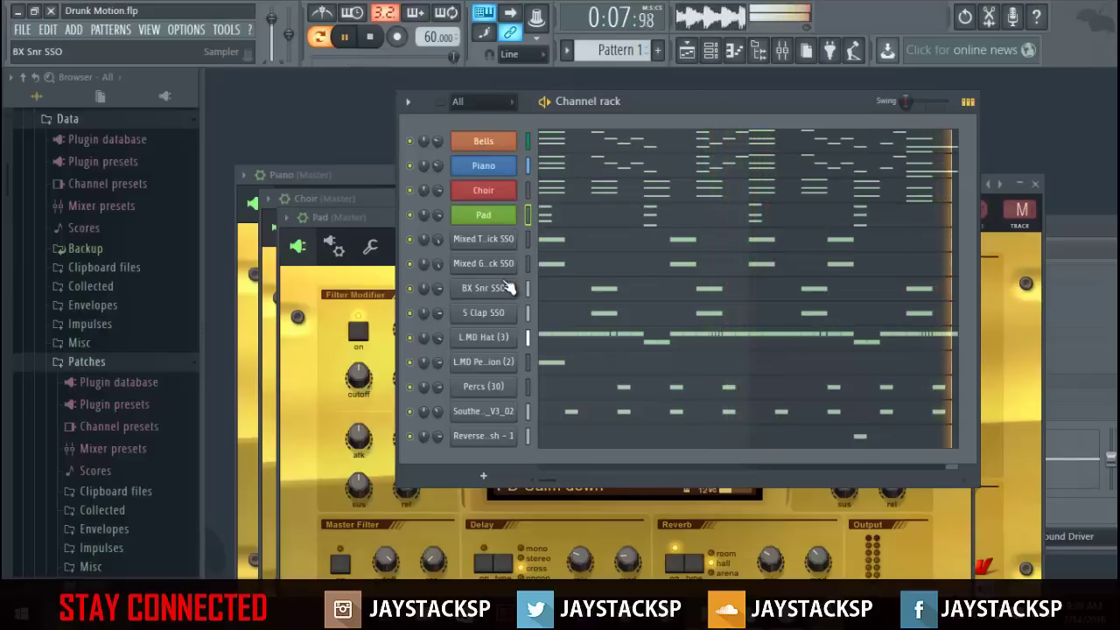
Replay the Drunk Motion pattern briefly from its beginning and stop playback
left_click(371, 37)
left_click(350, 38)
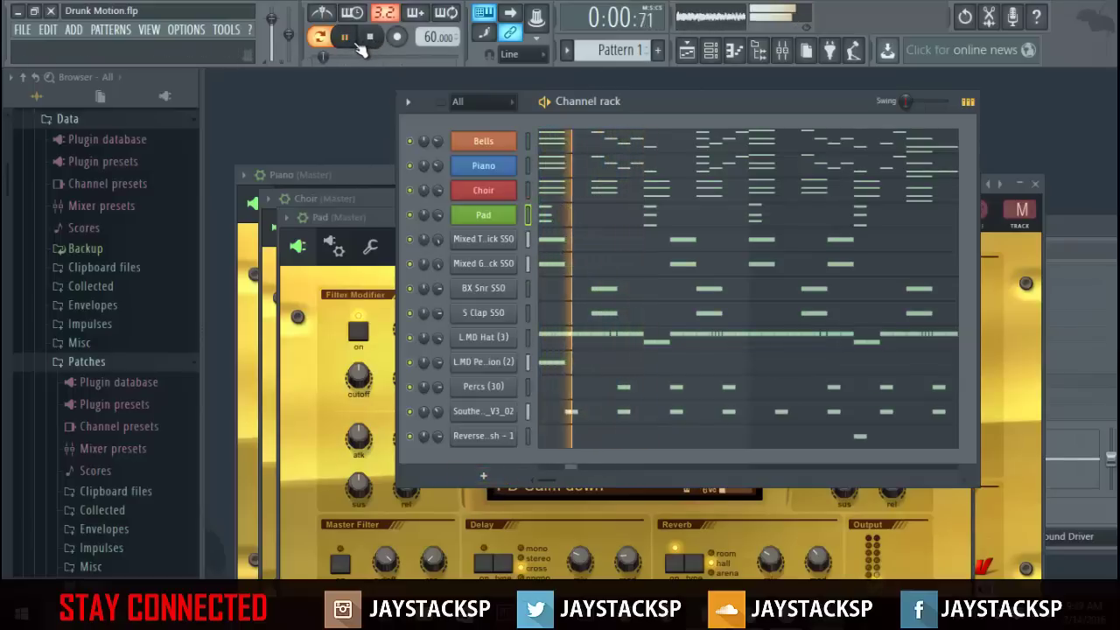
left_click(375, 42)
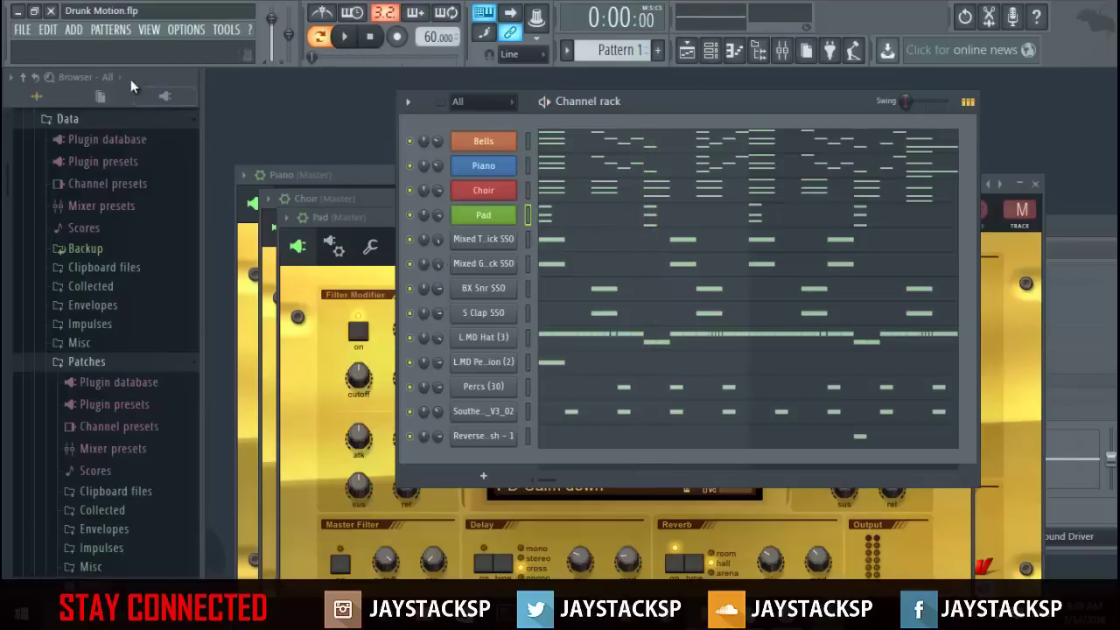
Open the Macaroni Time project and start playing its pattern
left_click(22, 28)
left_click(87, 227)
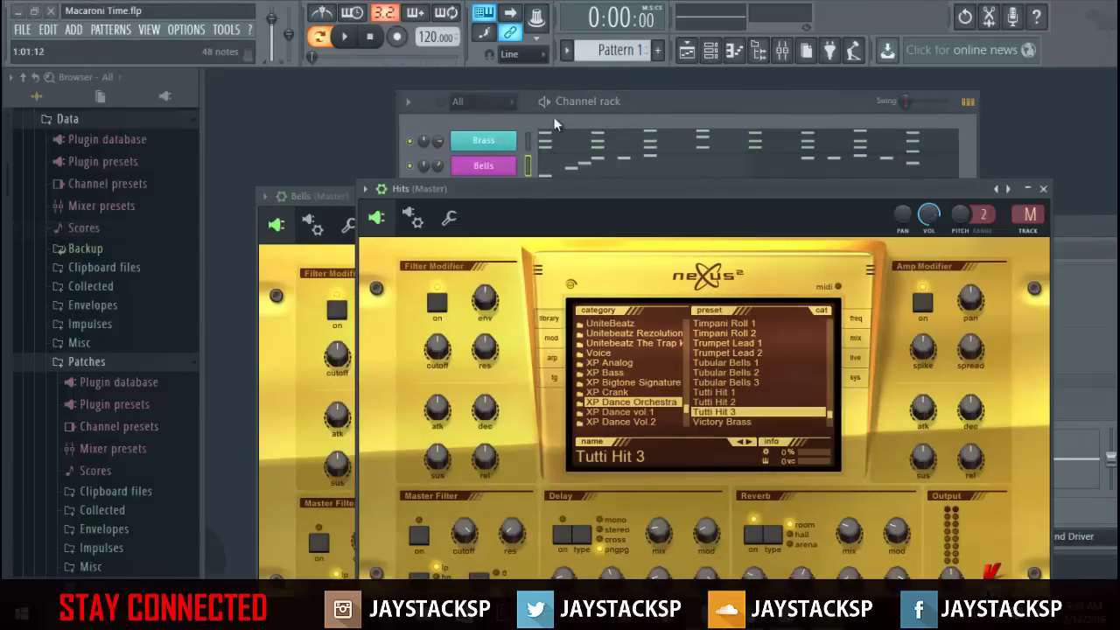
left_click(345, 37)
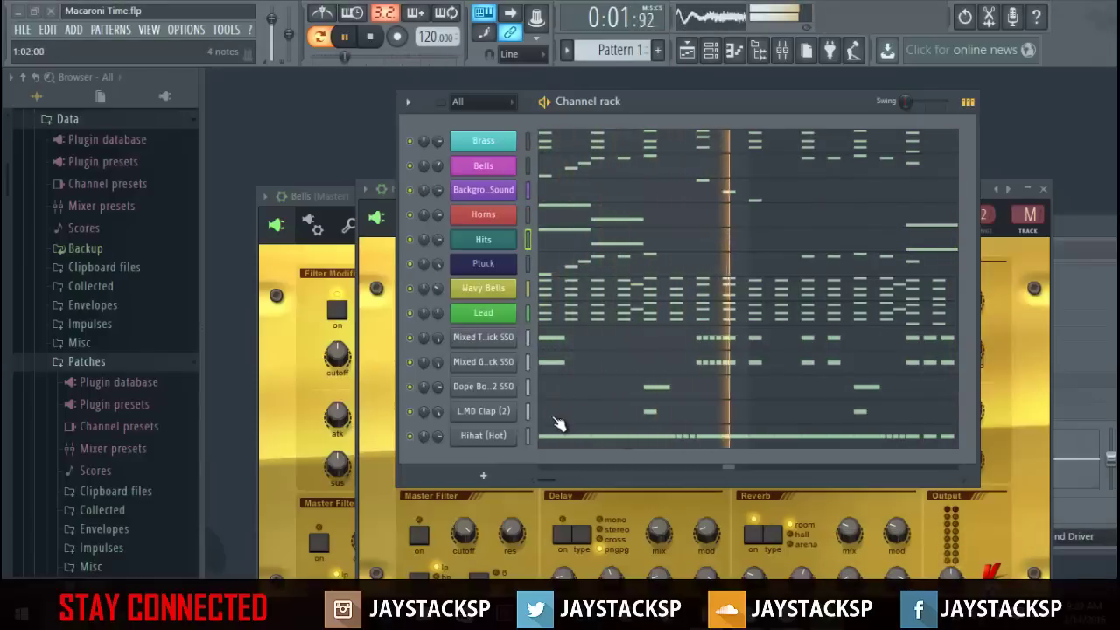
Examine the Wavy Bells and Brass notes in the piano roll during playback, stop the pattern, and return to the channel rack
left_click(564, 288)
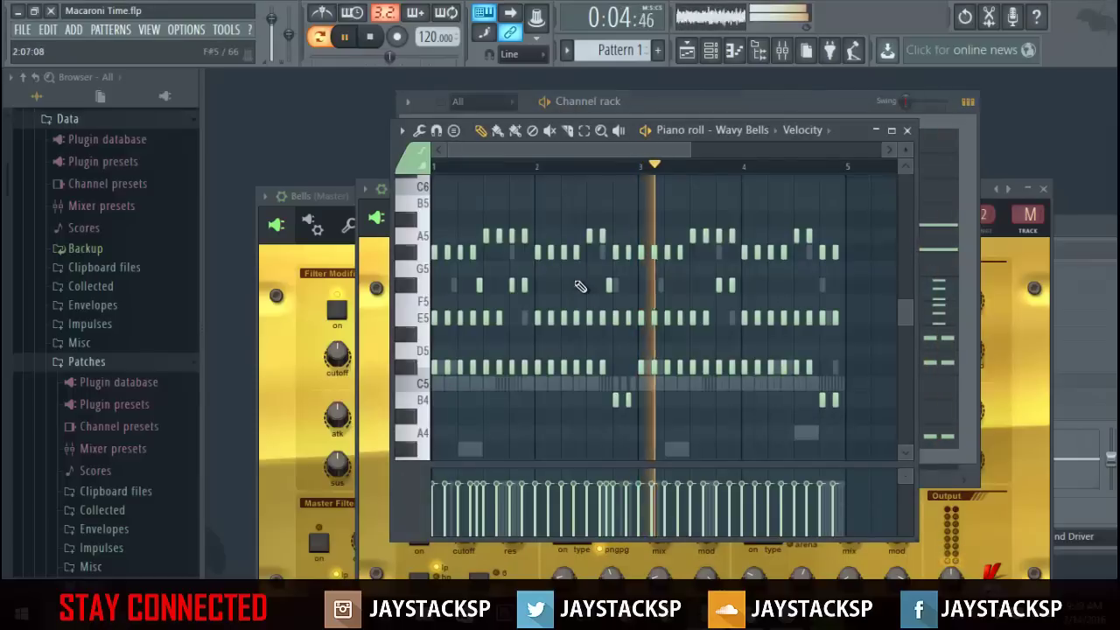
left_click(907, 130)
left_click(721, 145)
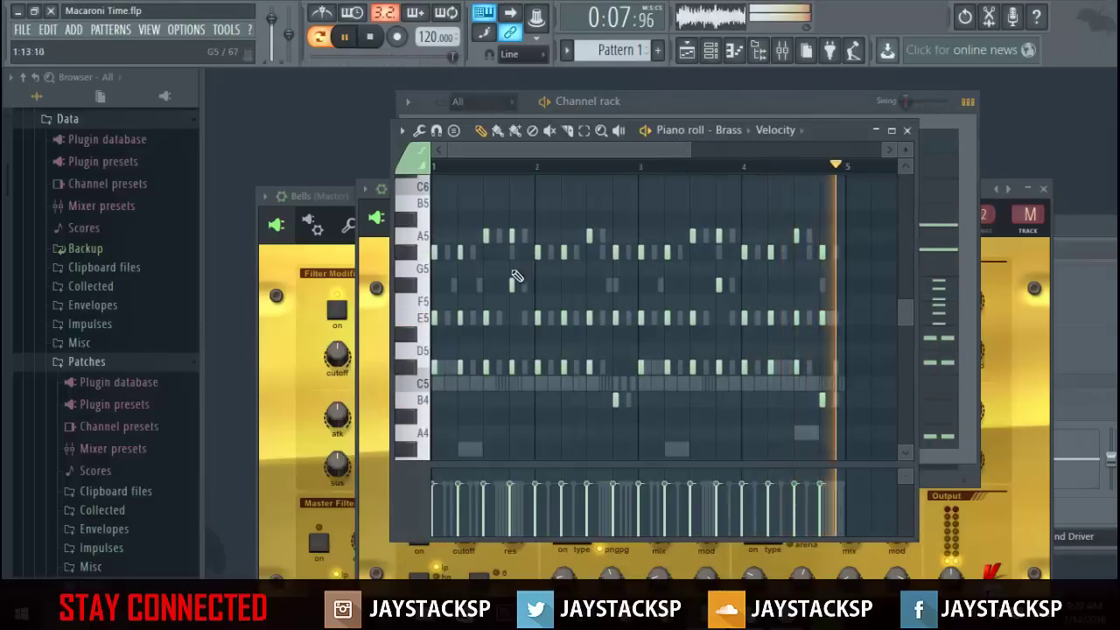
key("space")
key("space")
key("space")
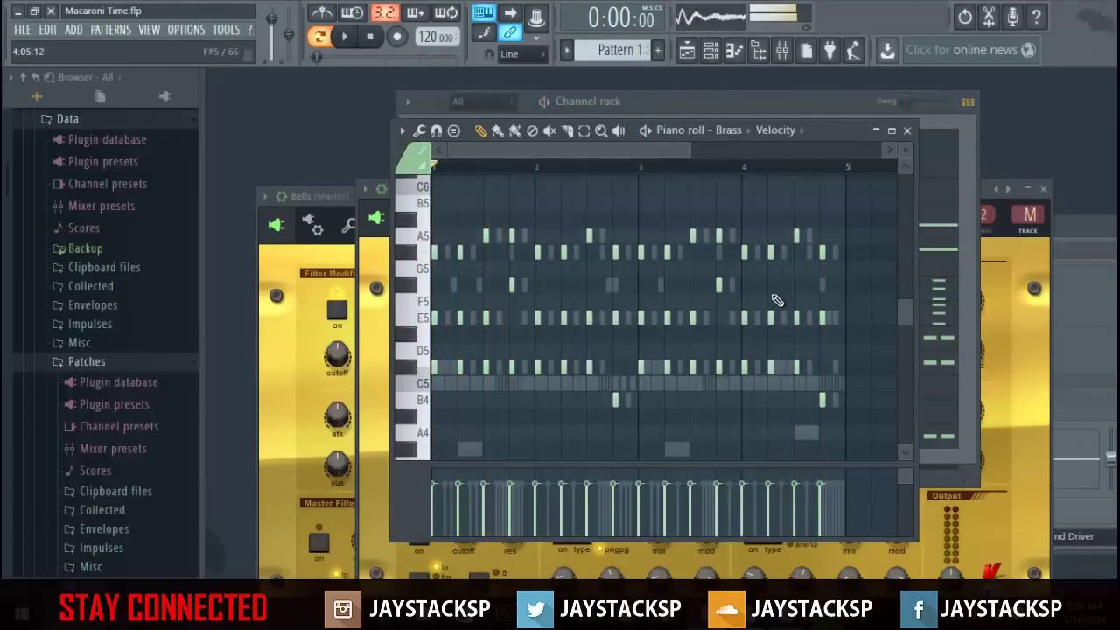
left_click(907, 130)
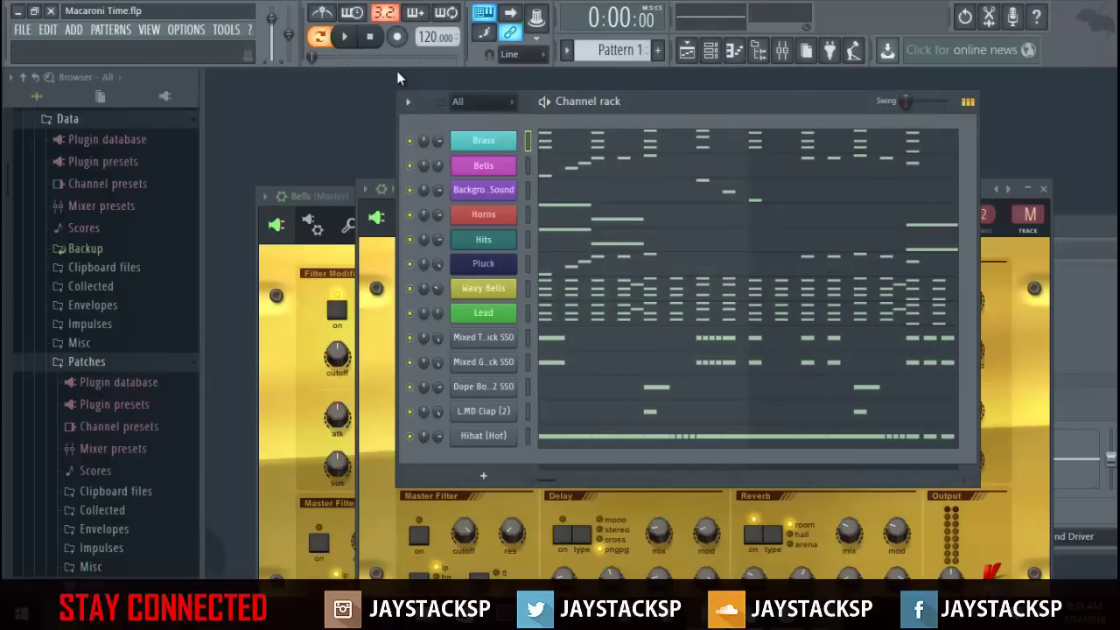
Show the mixer and reposition its window so the insert tracks and the Master effect slots are fully in view
left_click(785, 52)
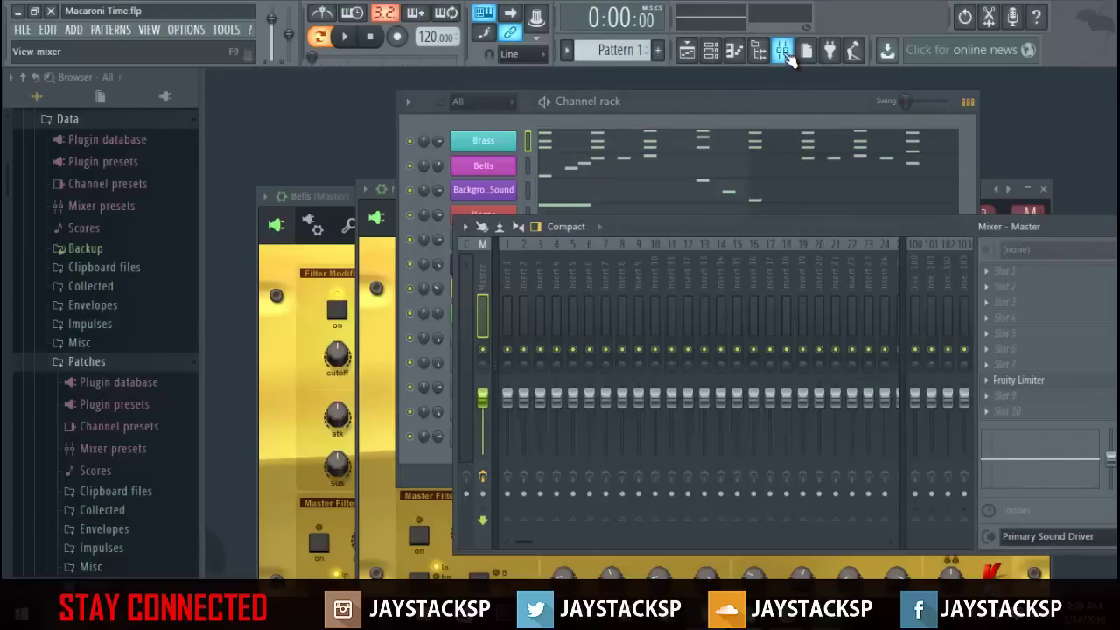
left_click_drag(936, 224, 796, 199)
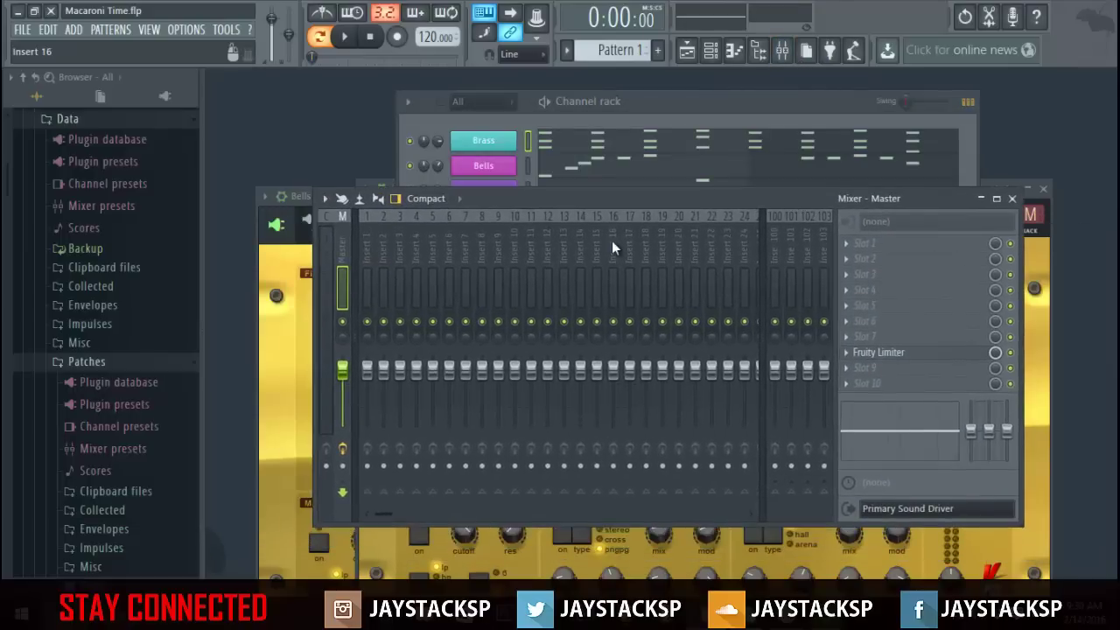